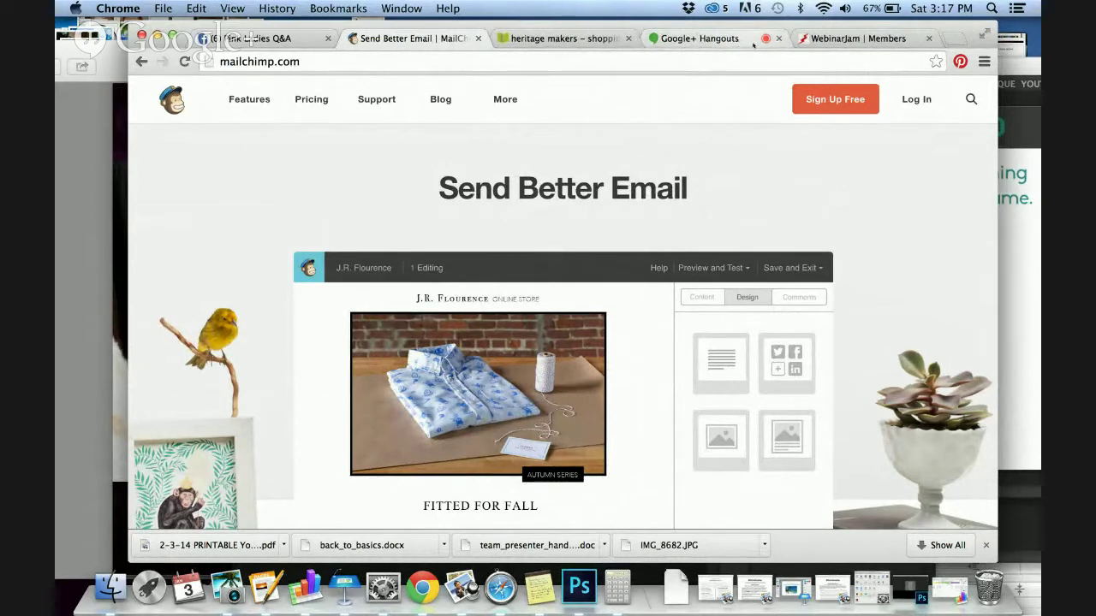
Glance at the Hangouts broadcast, then go from the MailChimp homepage to the login page
left_click(695, 38)
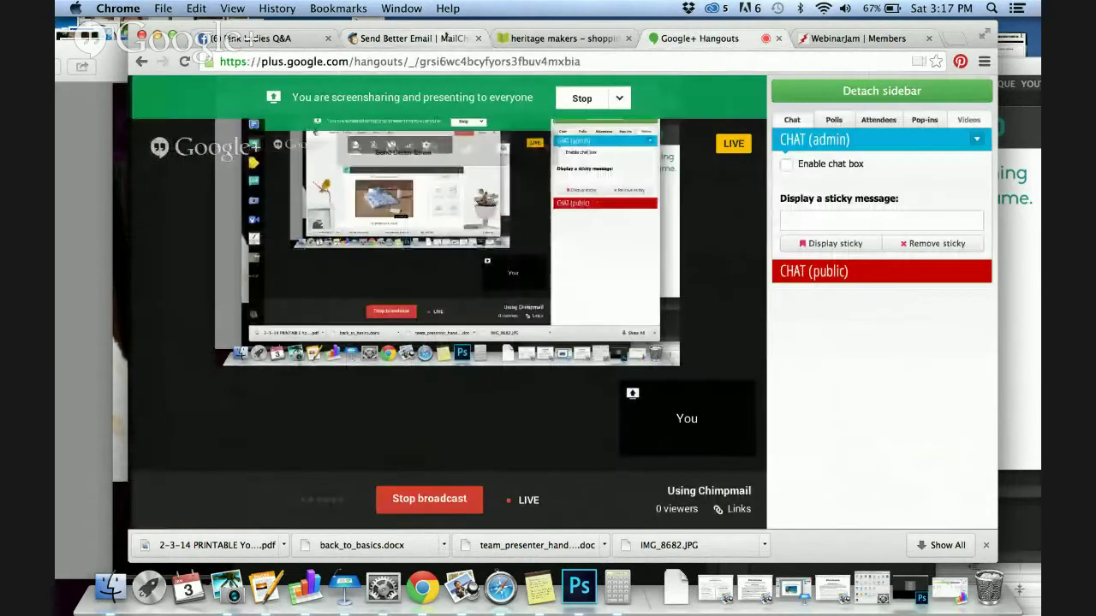
left_click(411, 38)
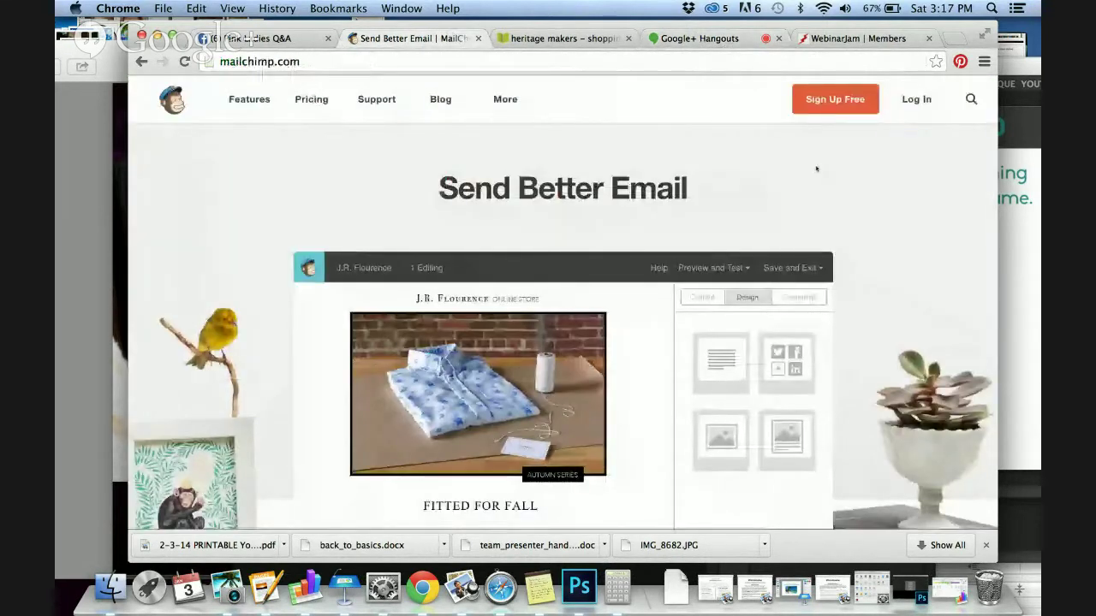
left_click(924, 111)
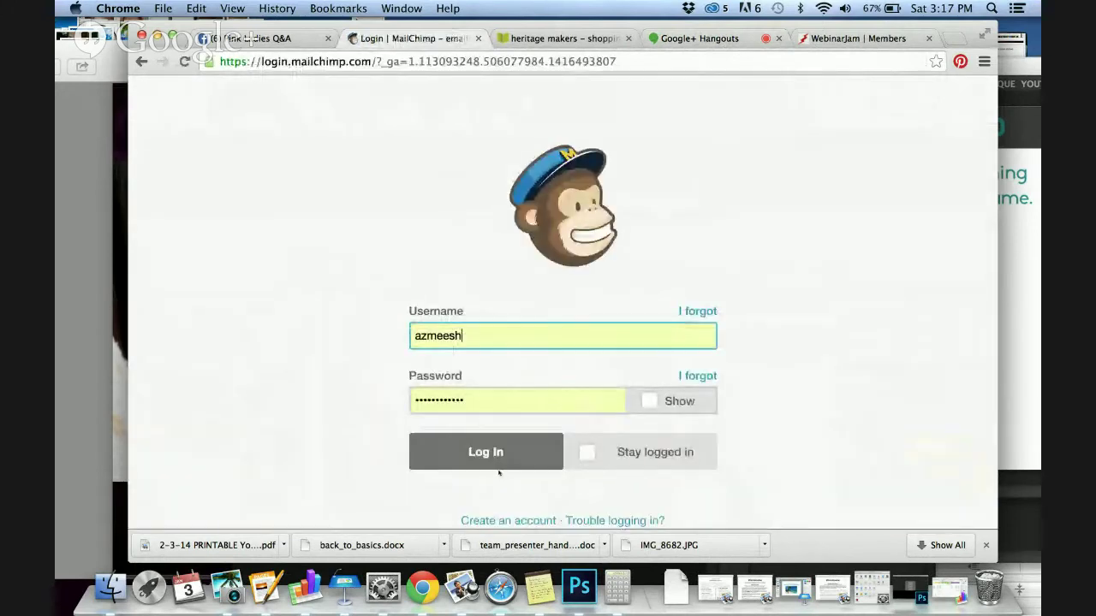
Log in with the saved credentials and open Lists from the Dashboard sidebar
left_click(498, 465)
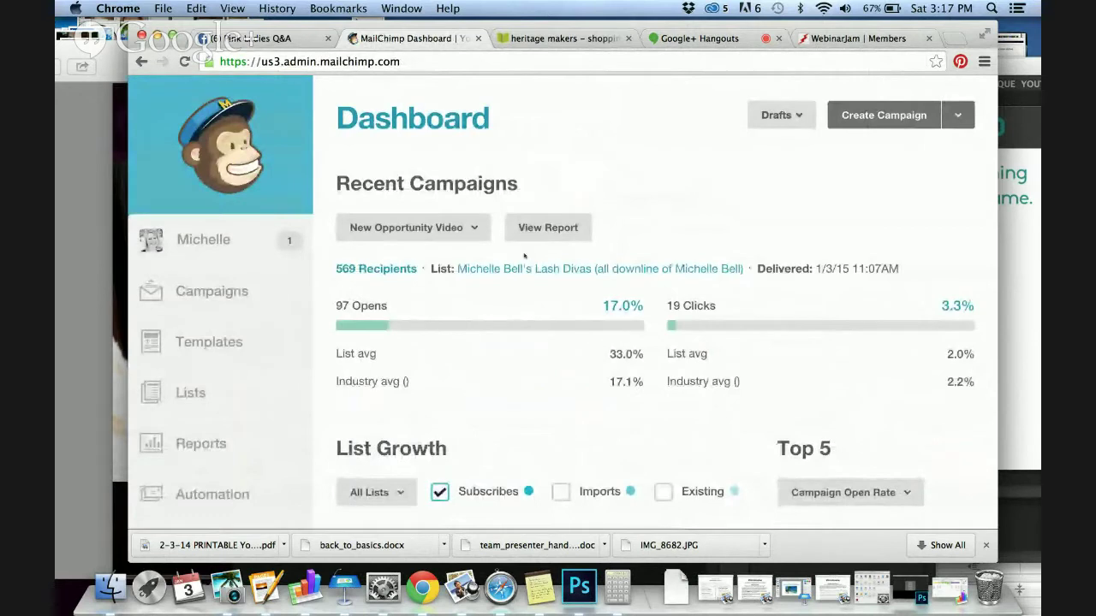
scroll(368, 283, "down", 1)
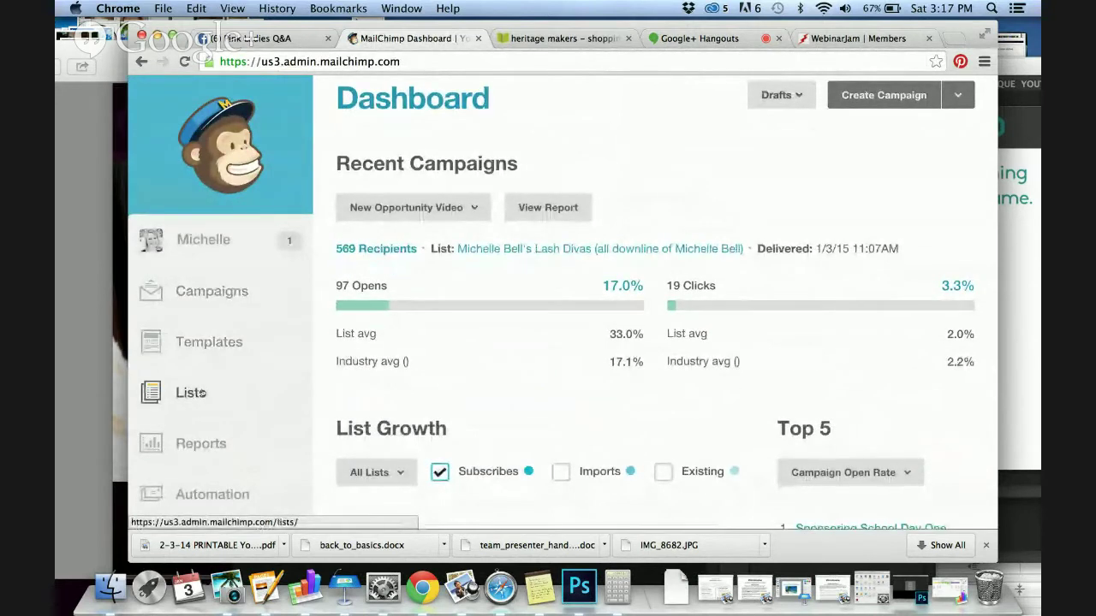
scroll(201, 442, "down", 1)
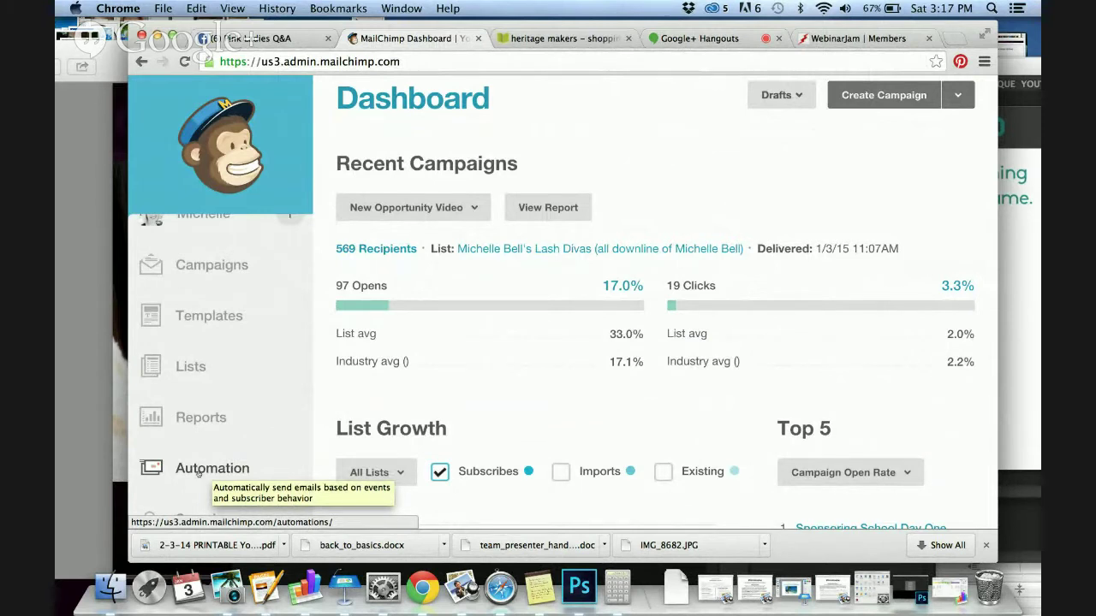
scroll(197, 473, "up", 1)
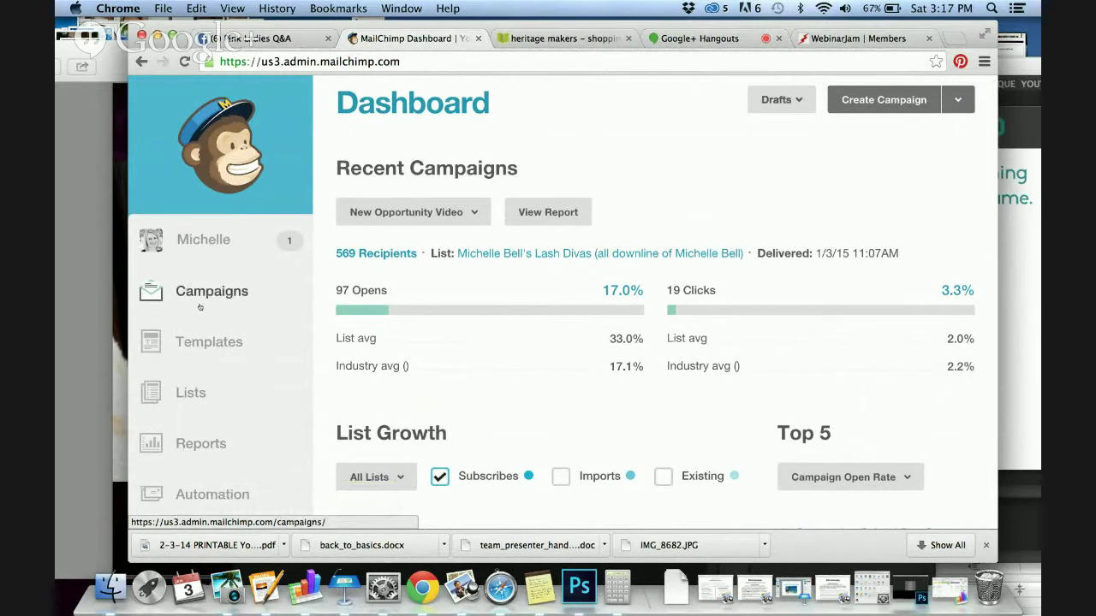
left_click(192, 395)
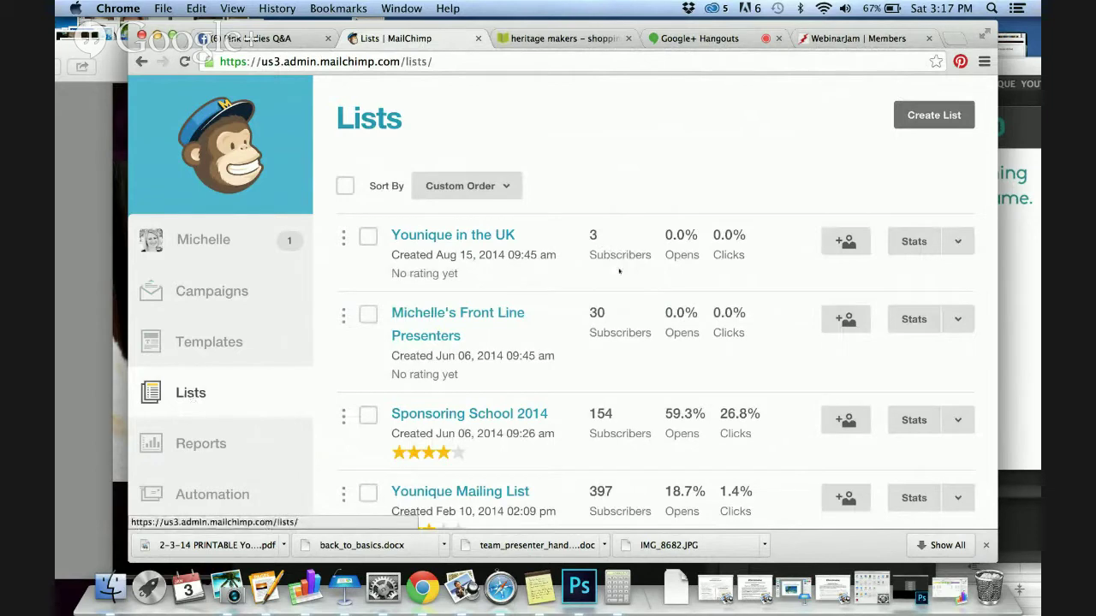
Look over the existing lists, then choose Create List
scroll(612, 272, "down", 1)
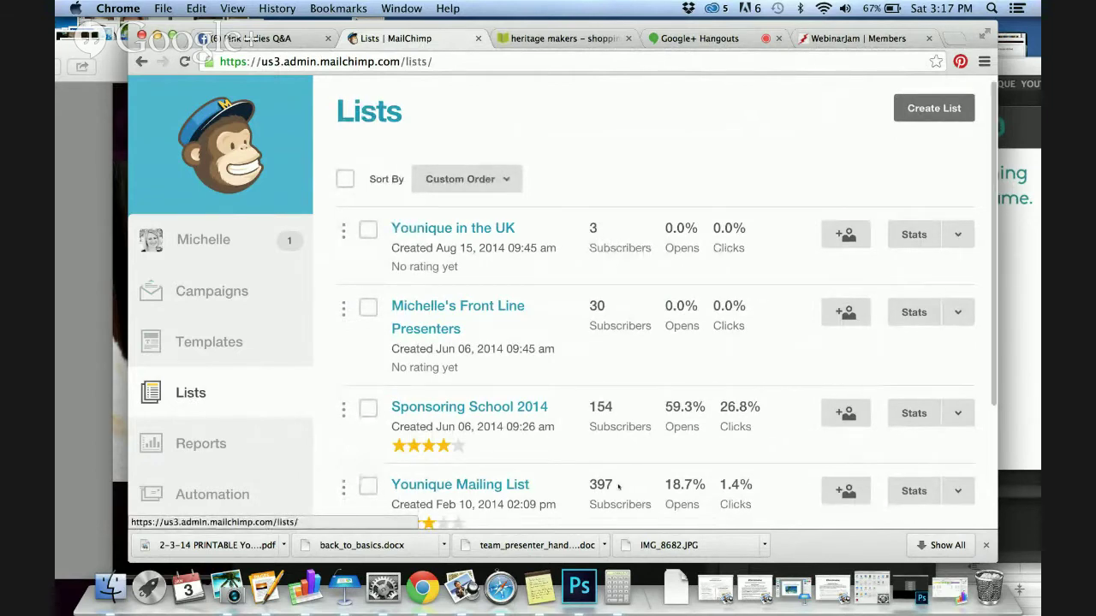
scroll(621, 426, "down", 5)
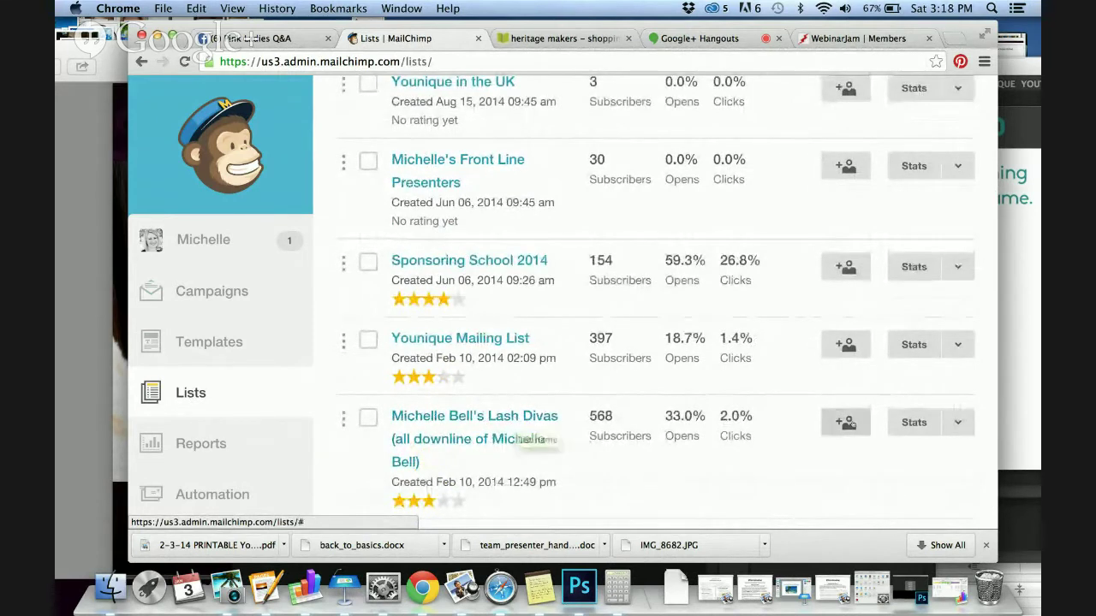
scroll(846, 426, "up", 5)
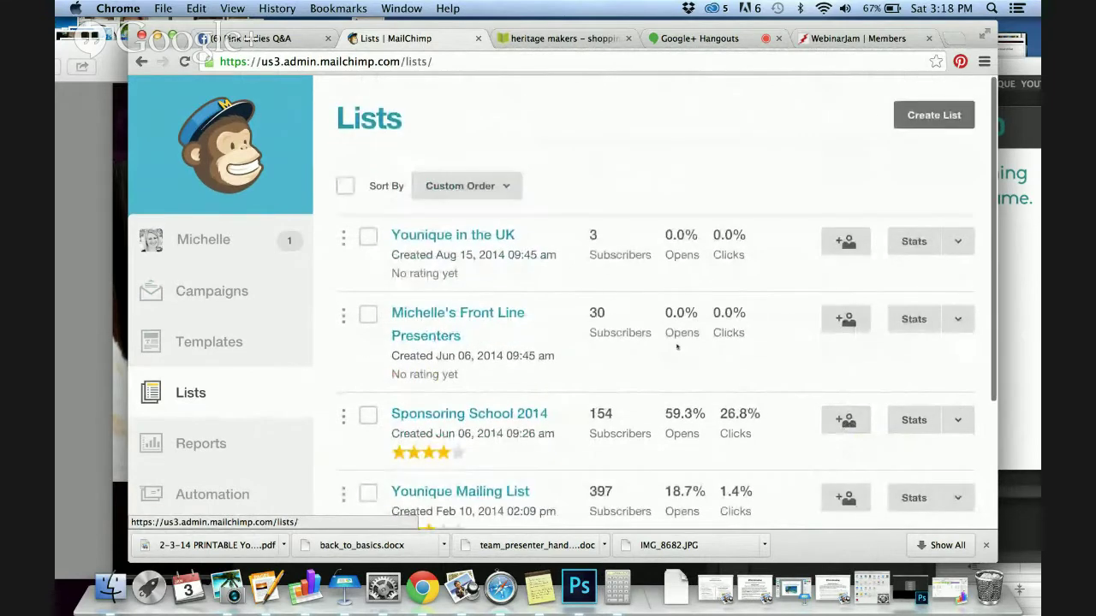
left_click(933, 116)
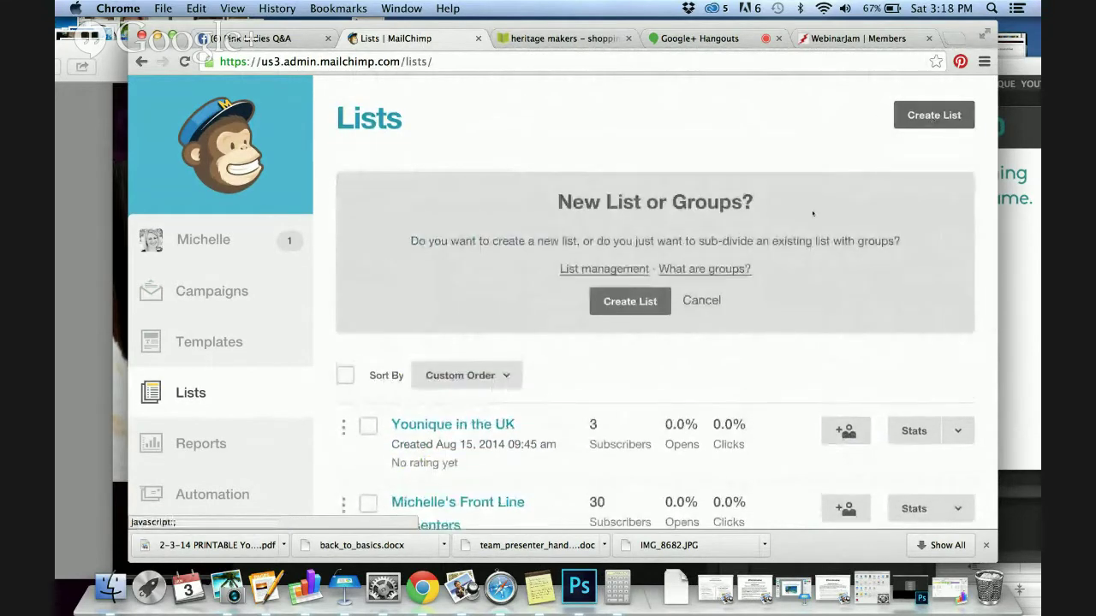
Choose a new list rather than groups and name it 'Holiday Boutique'
left_click(635, 301)
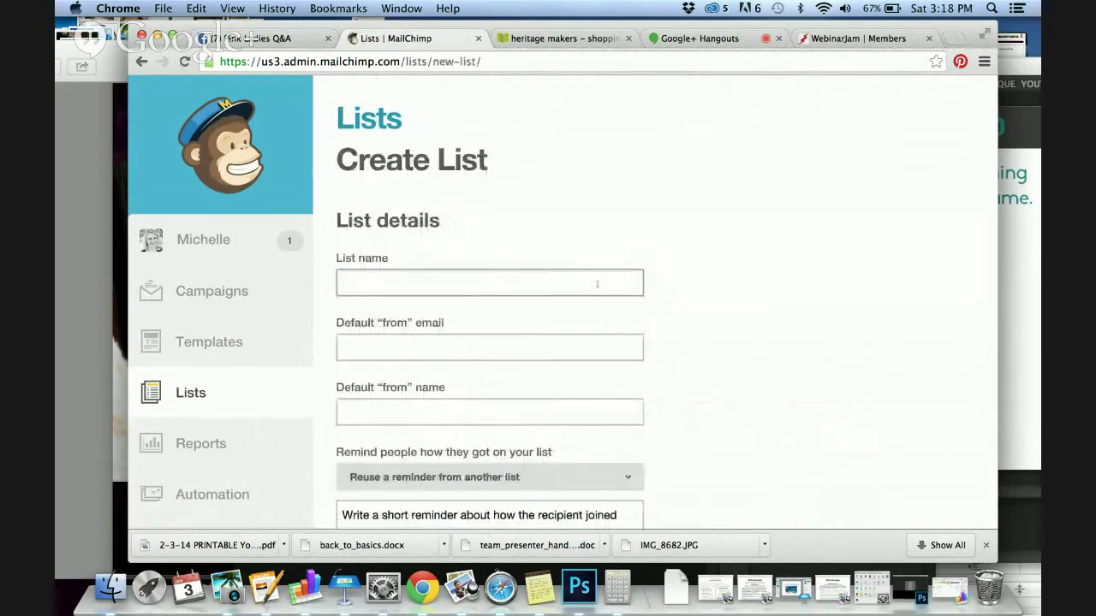
left_click(596, 283)
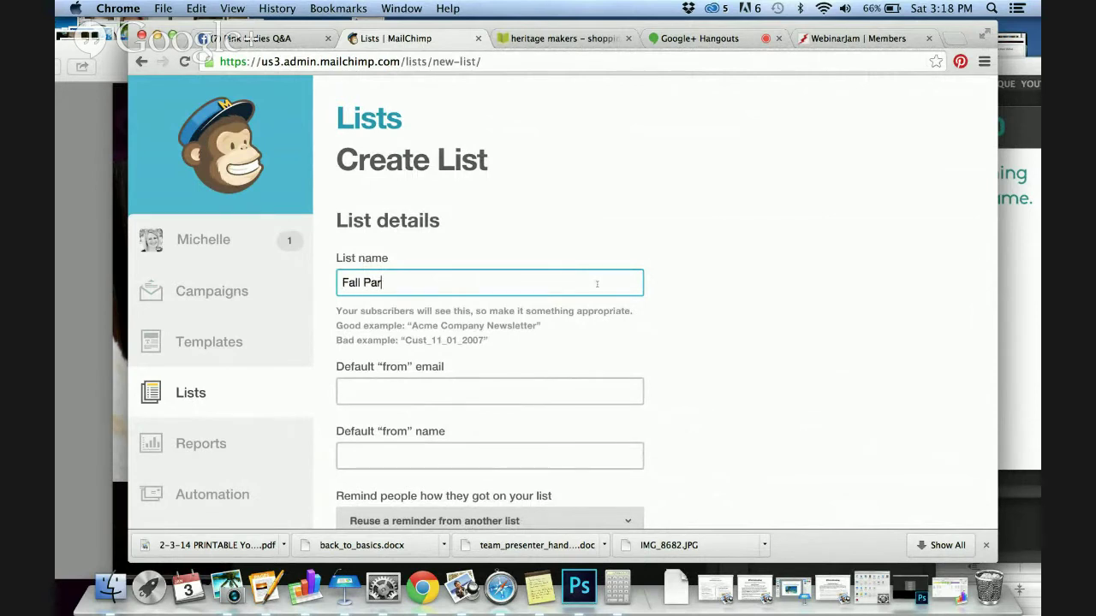
key("super+a")
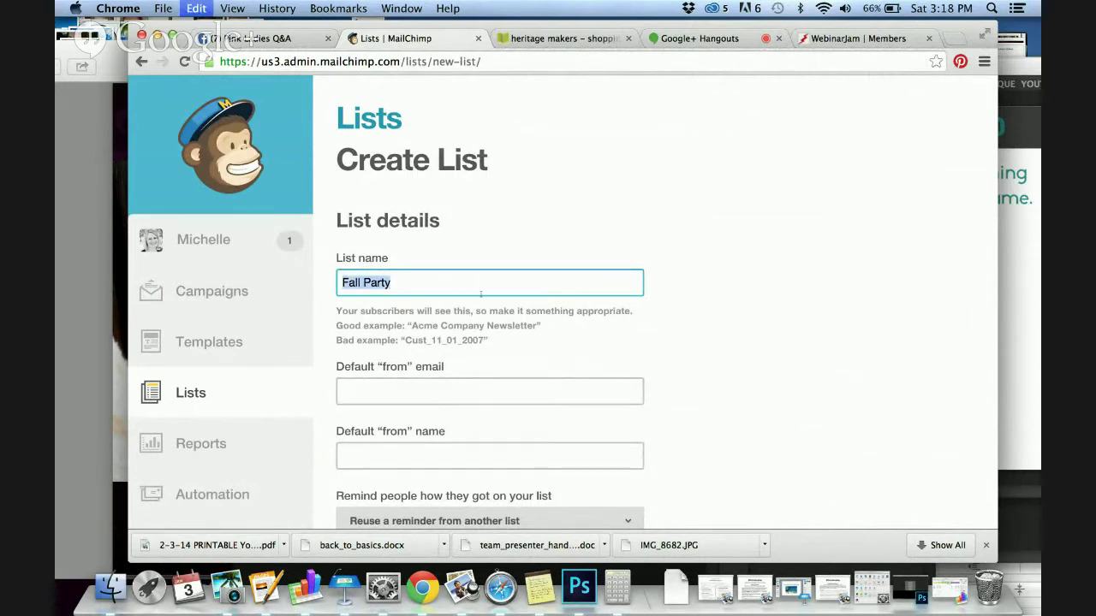
type("Holiday Bo")
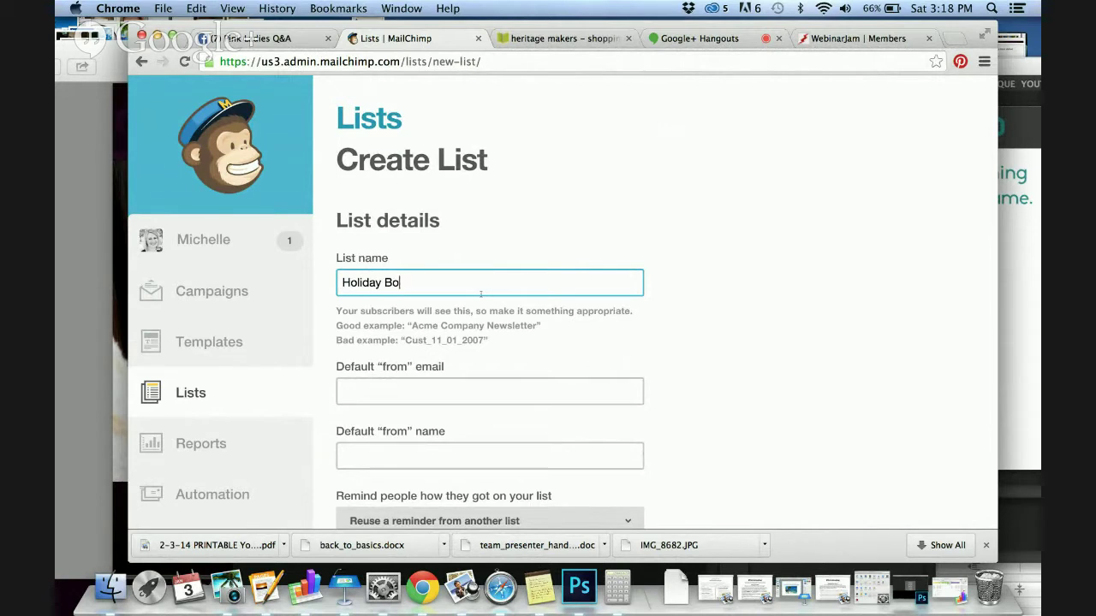
type("utiqu")
key("BackSpace")
key("BackSpace")
type("tique")
scroll(479, 359, "down", 2)
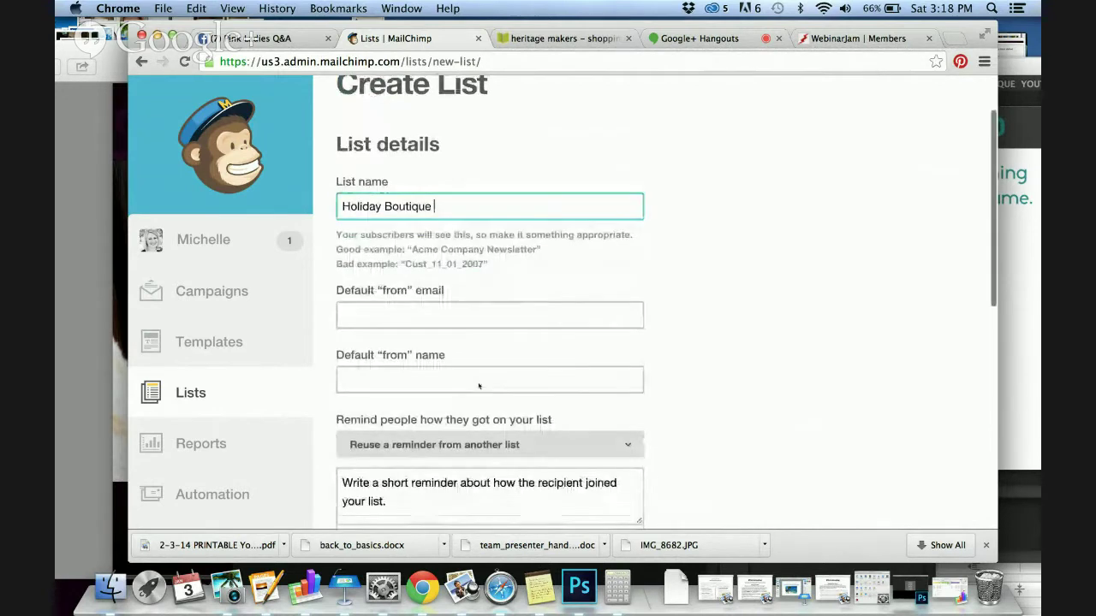
Fill in the list's default sender e-mail address and sender name
key("Tab")
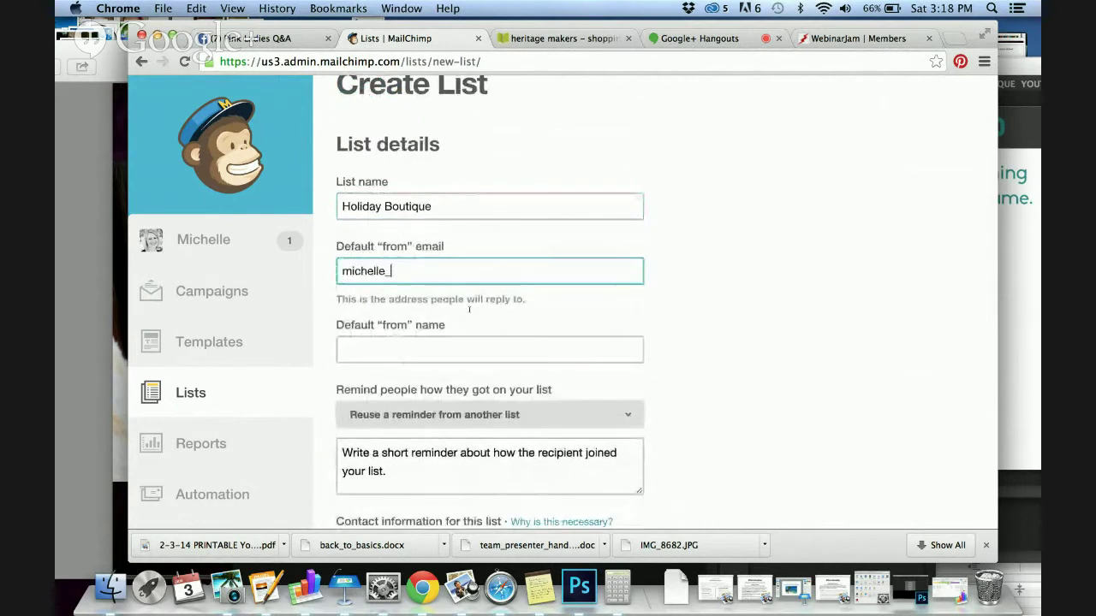
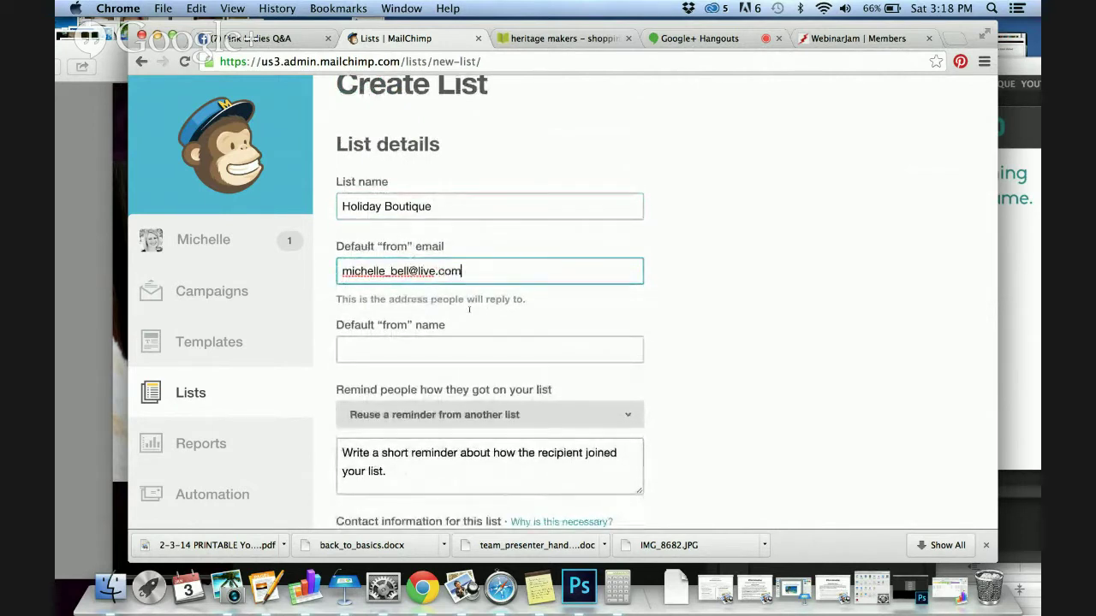
key("Tab")
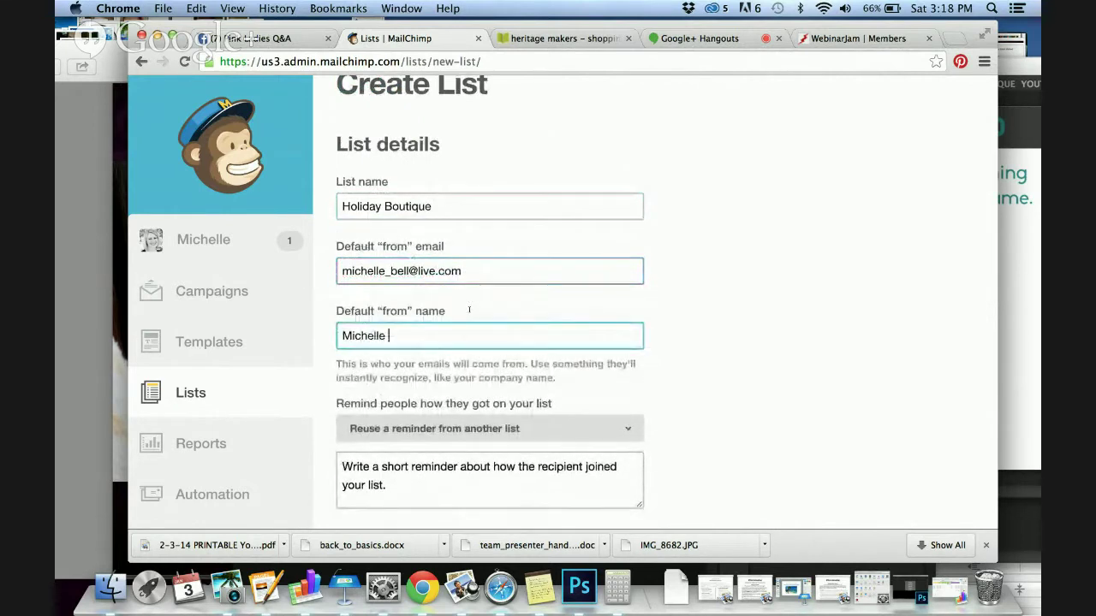
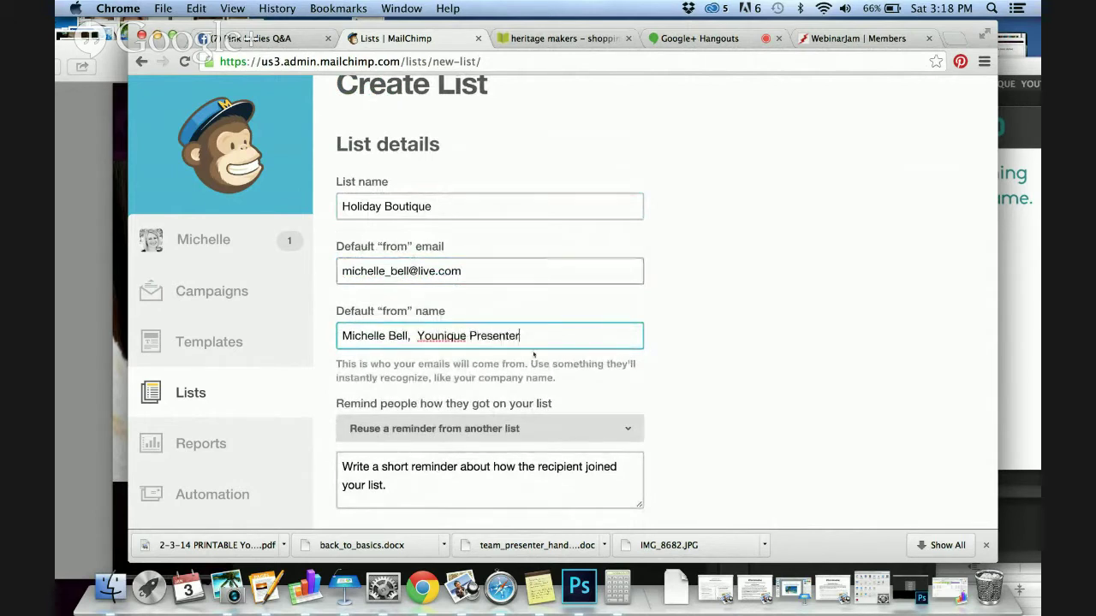
Add the reminder 'You are receiving this email because we met at the Holiday Boutique' and save
scroll(534, 355, "down", 4)
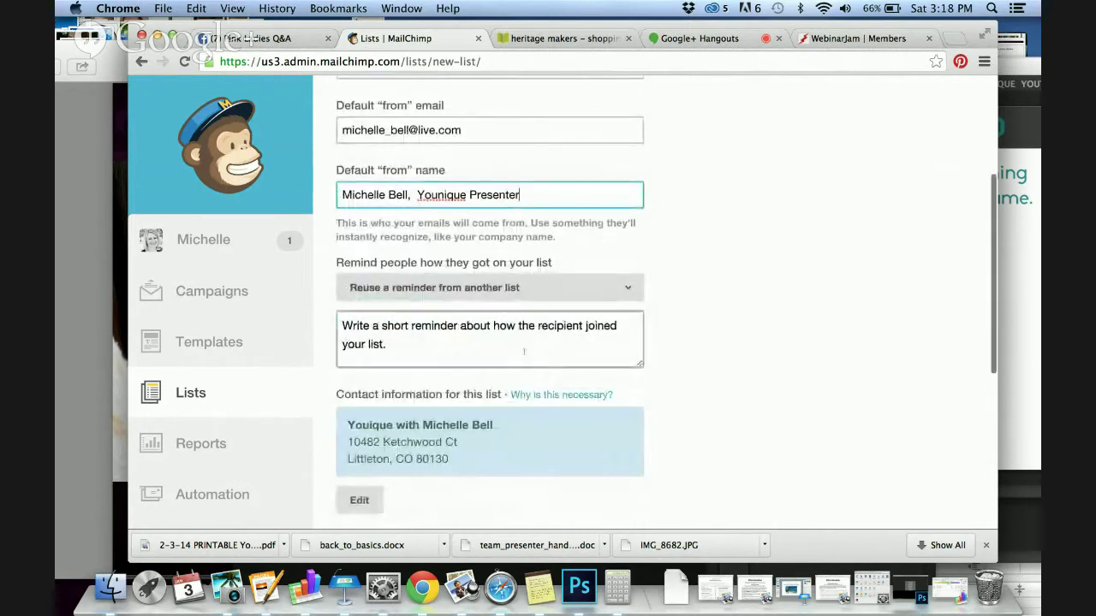
left_click(512, 349)
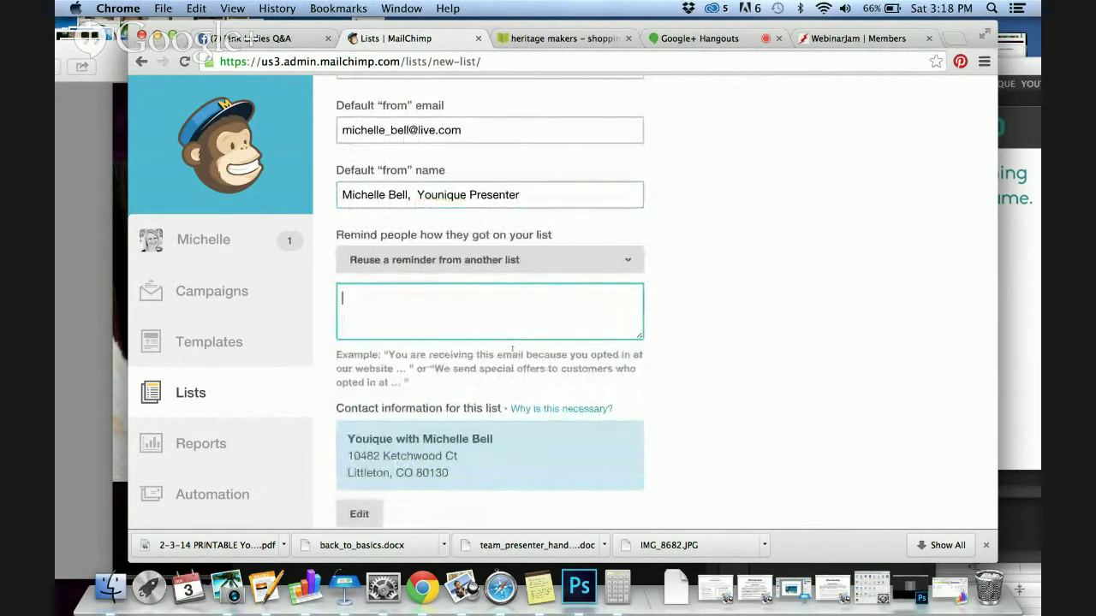
type("You are receiv")
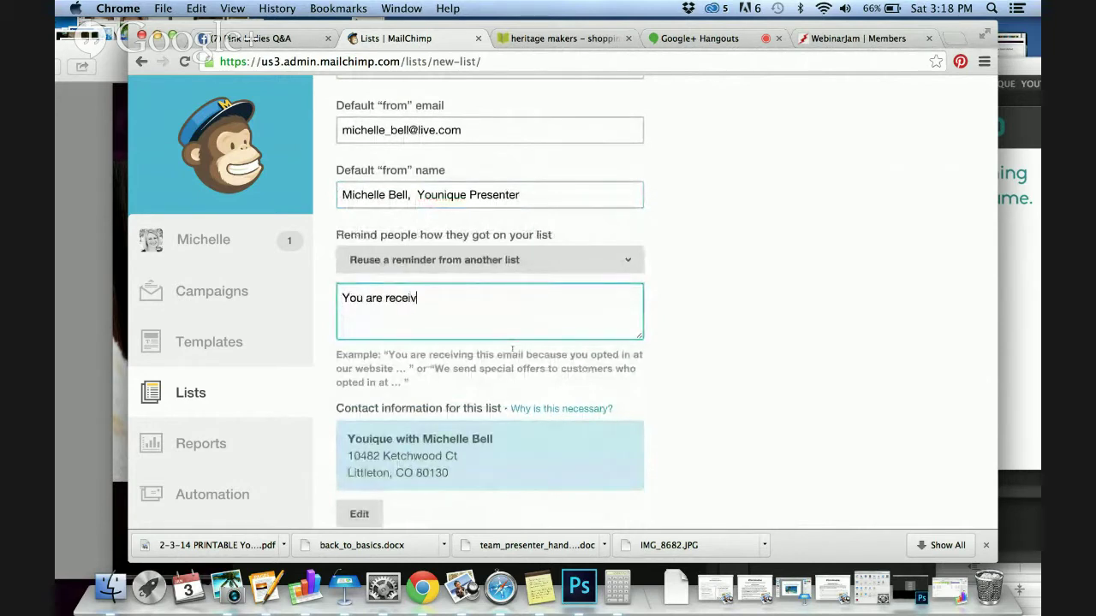
type("ing this email becaus")
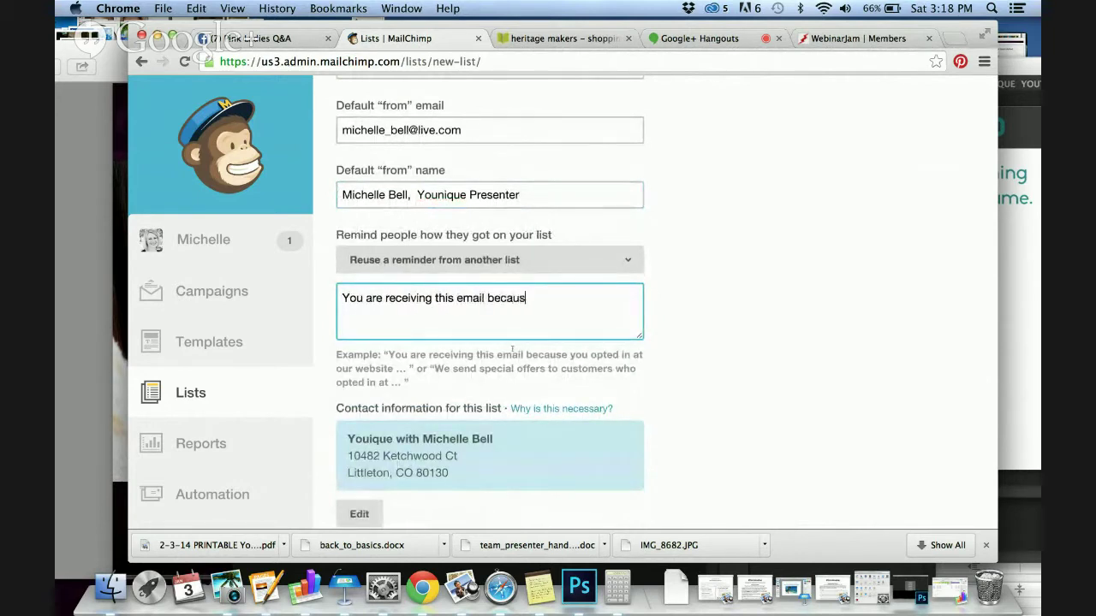
type("e we met at the Holiday Bou")
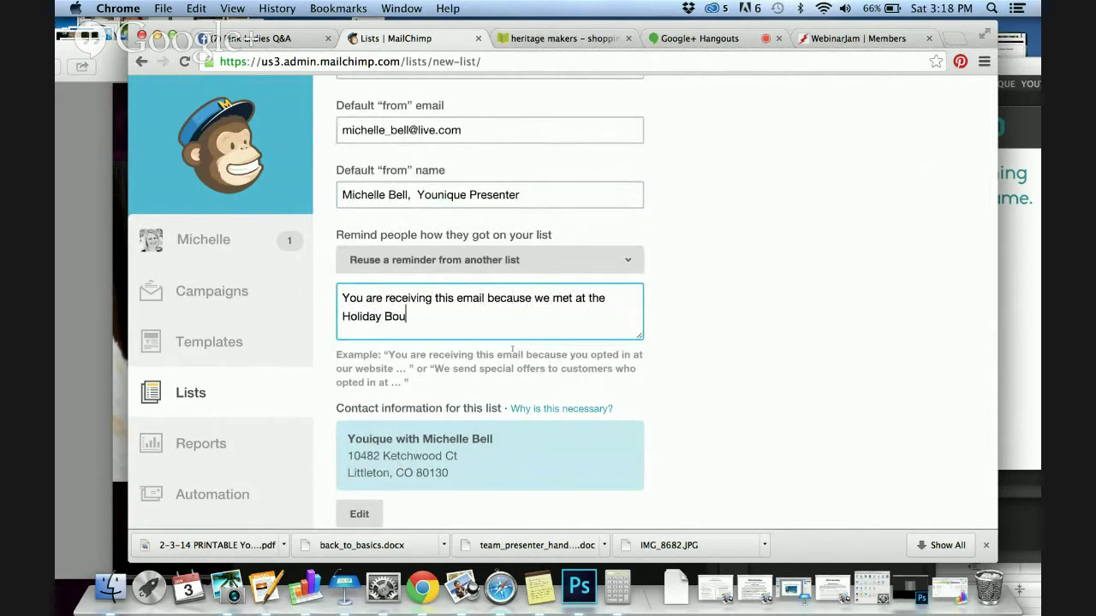
type("tique")
scroll(591, 370, "down", 8)
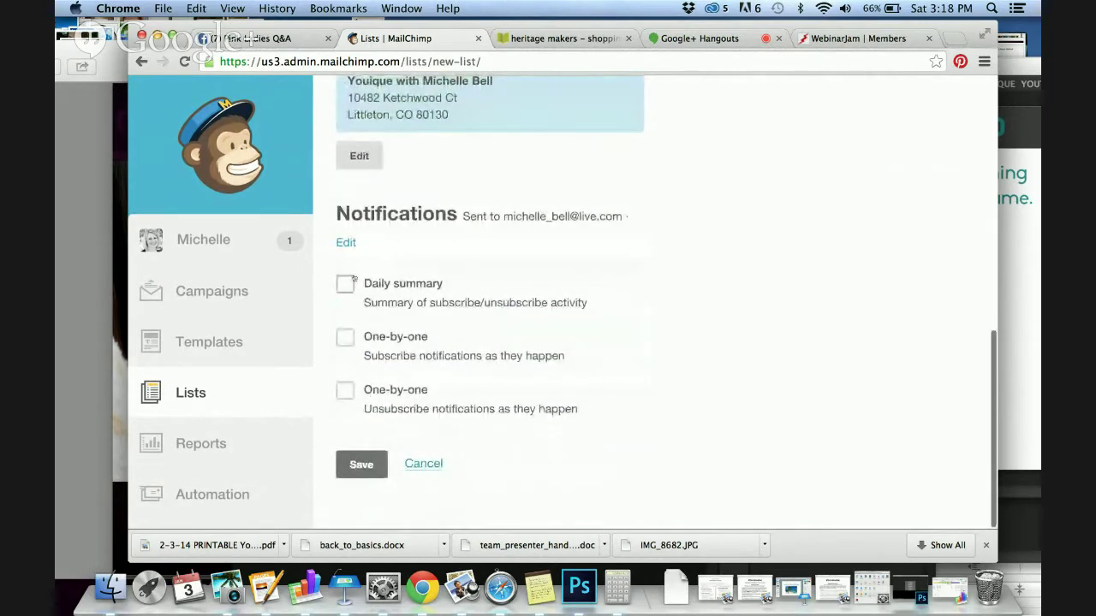
left_click(361, 464)
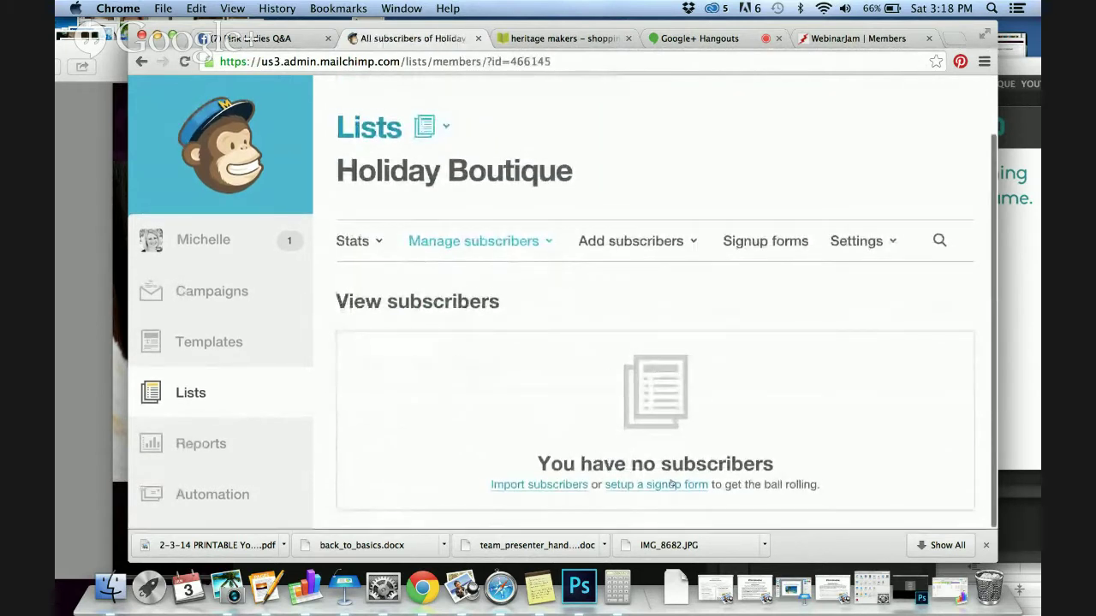
Look through the list's subscriber options, then open the General forms signup designer
left_click(657, 484)
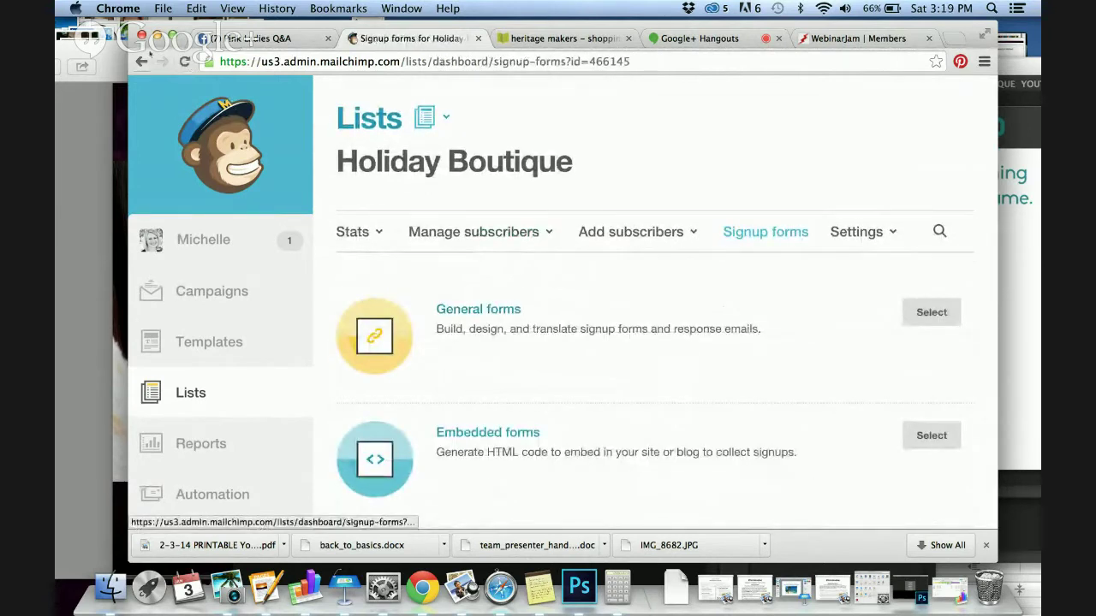
left_click(143, 62)
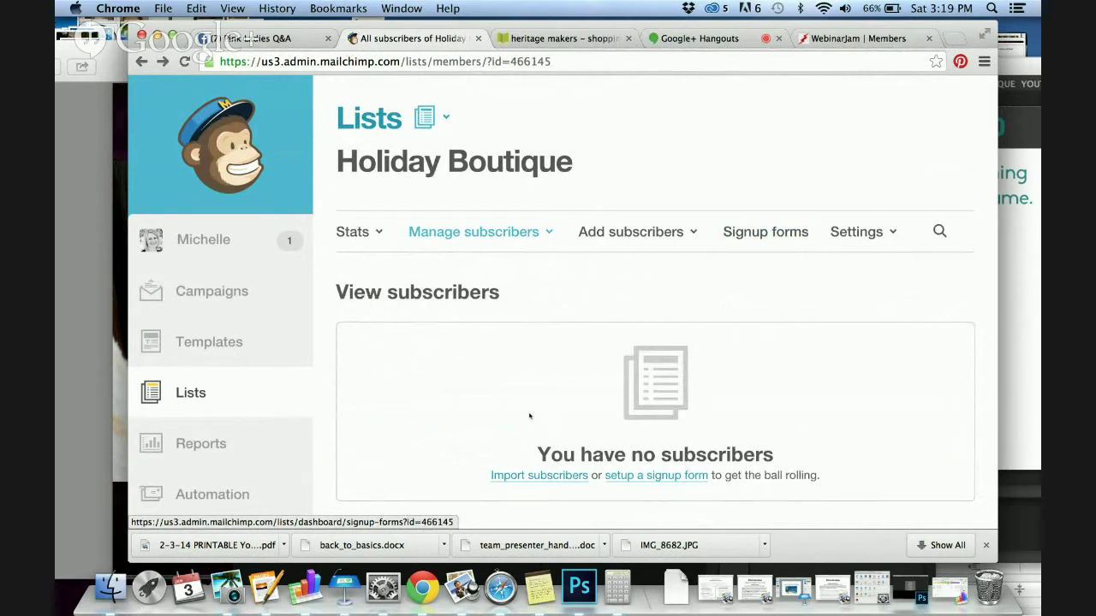
left_click(660, 232)
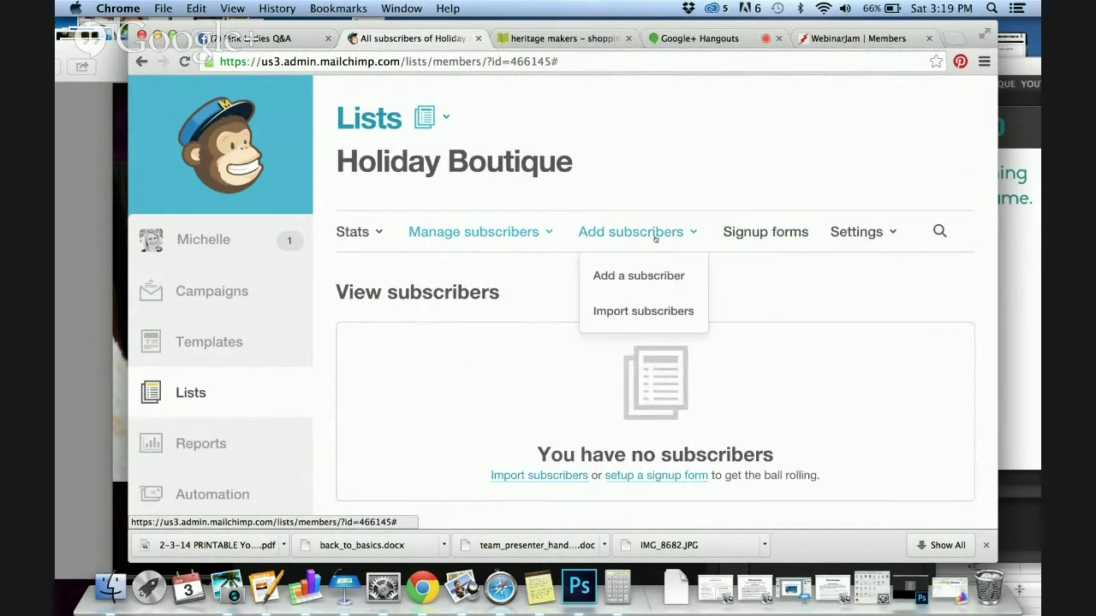
left_click(659, 281)
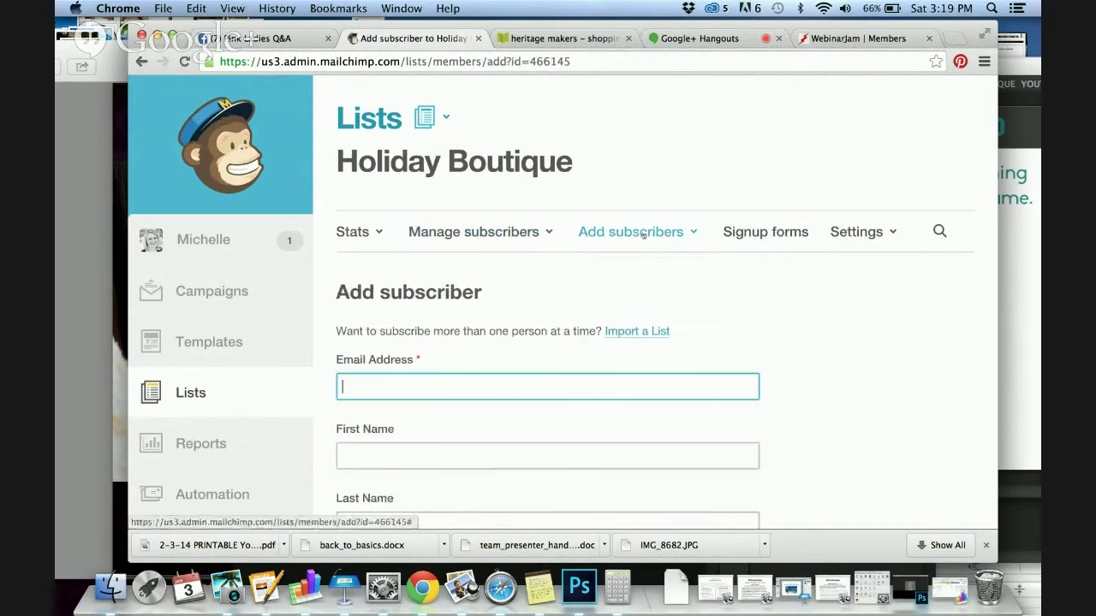
scroll(634, 340, "down", 3)
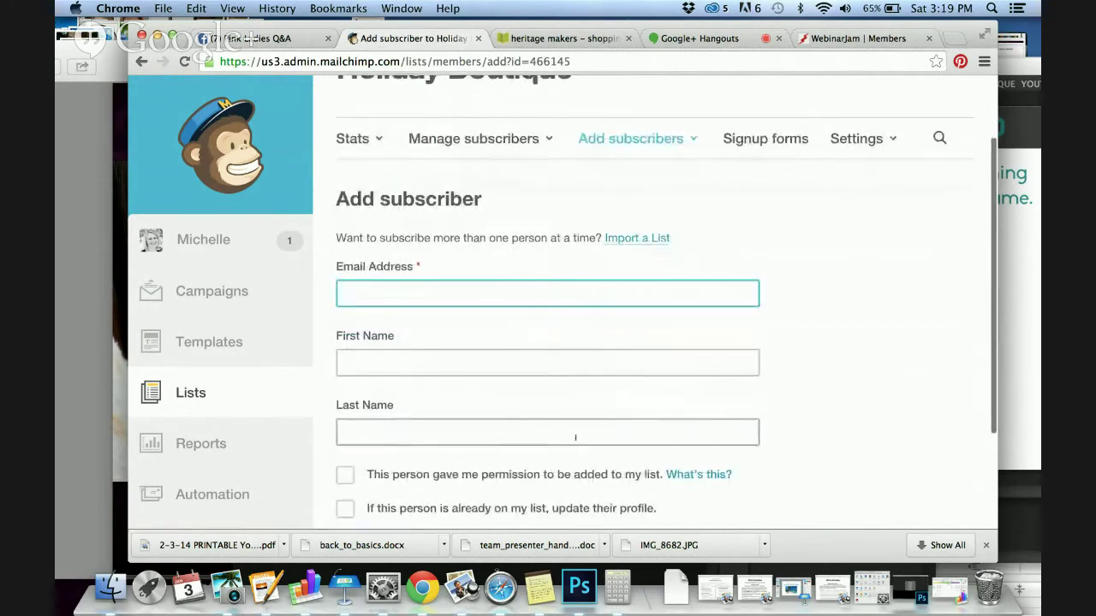
scroll(554, 380, "down", 4)
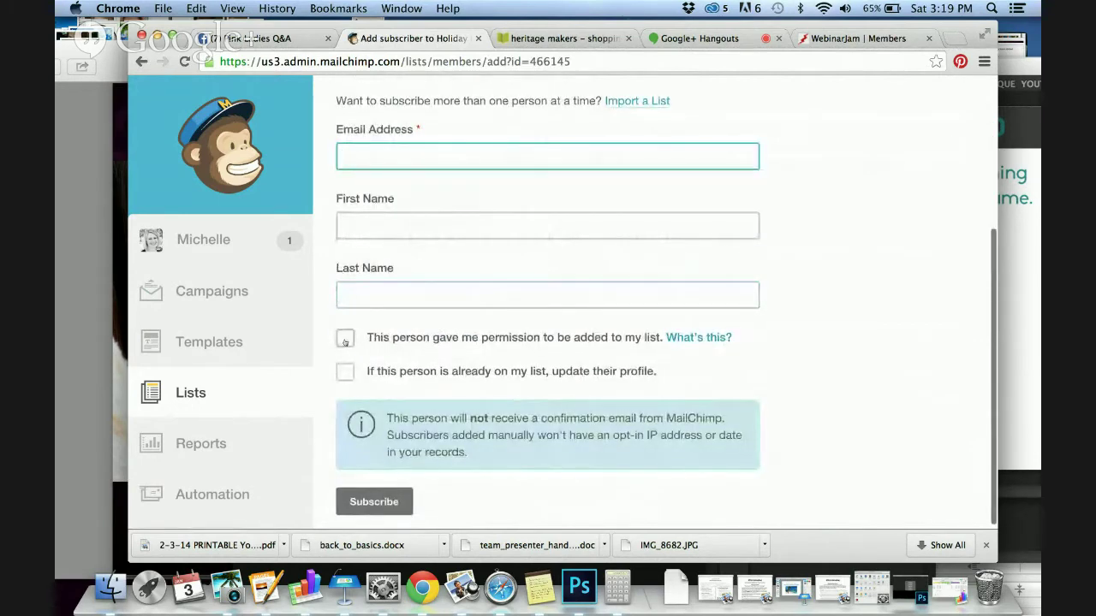
scroll(452, 343, "down", 1)
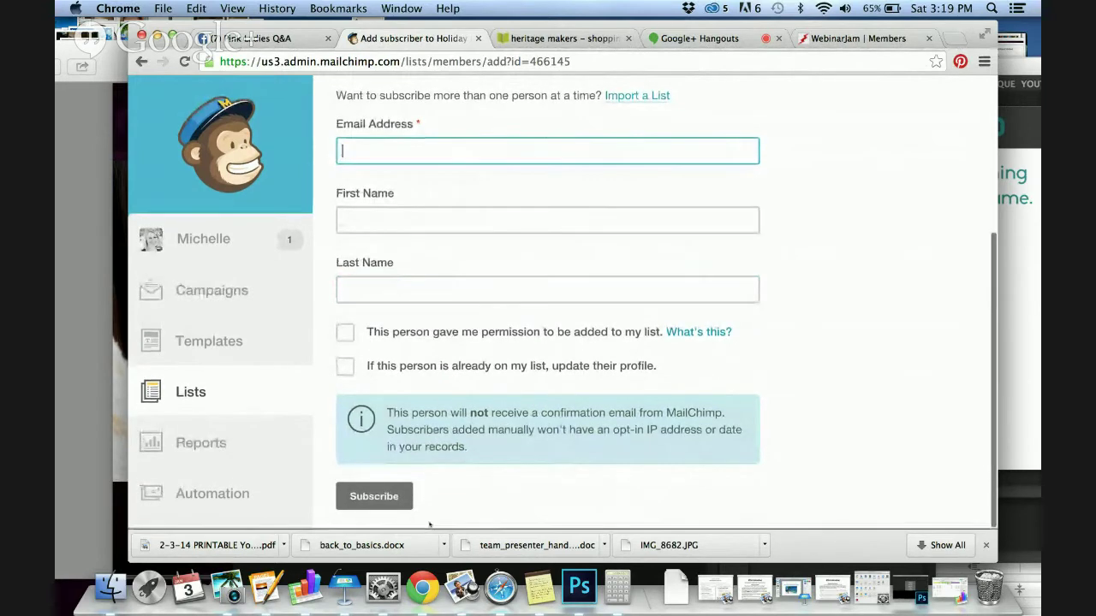
scroll(433, 479, "up", 7)
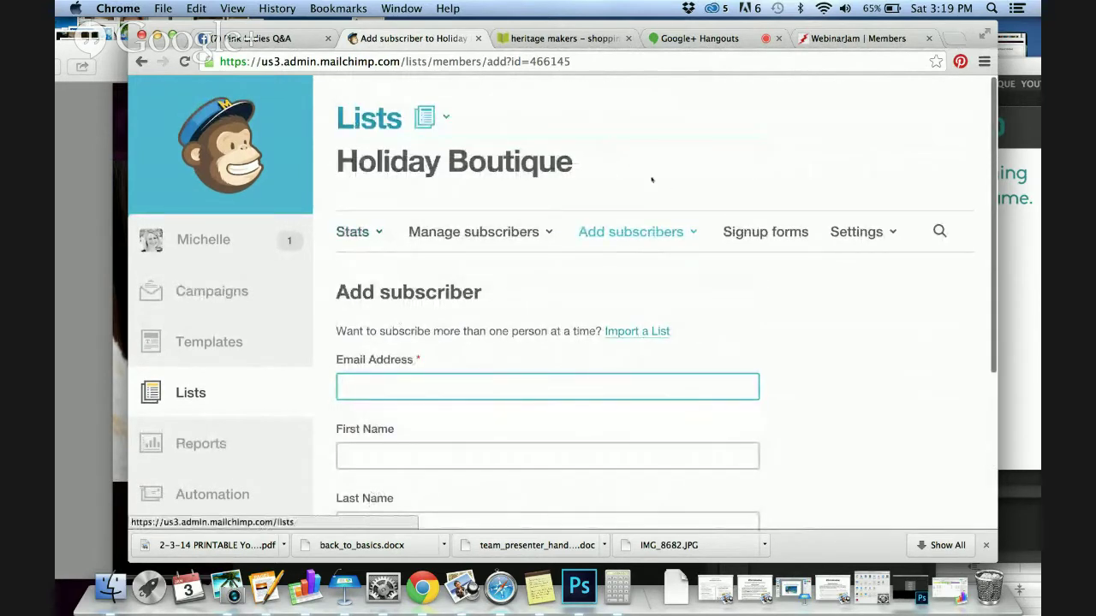
left_click(744, 235)
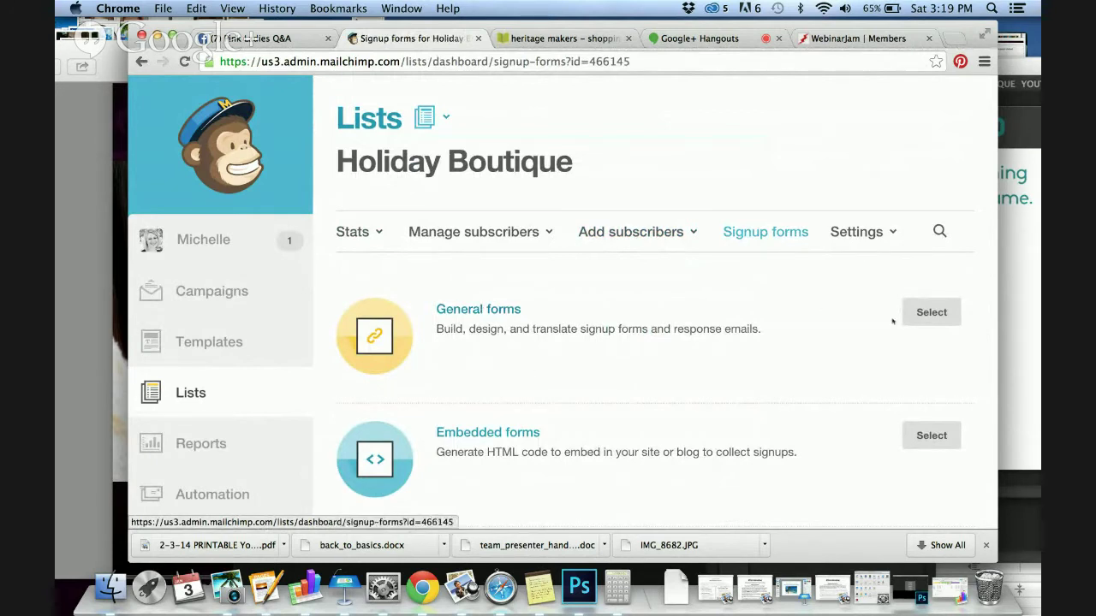
left_click(925, 318)
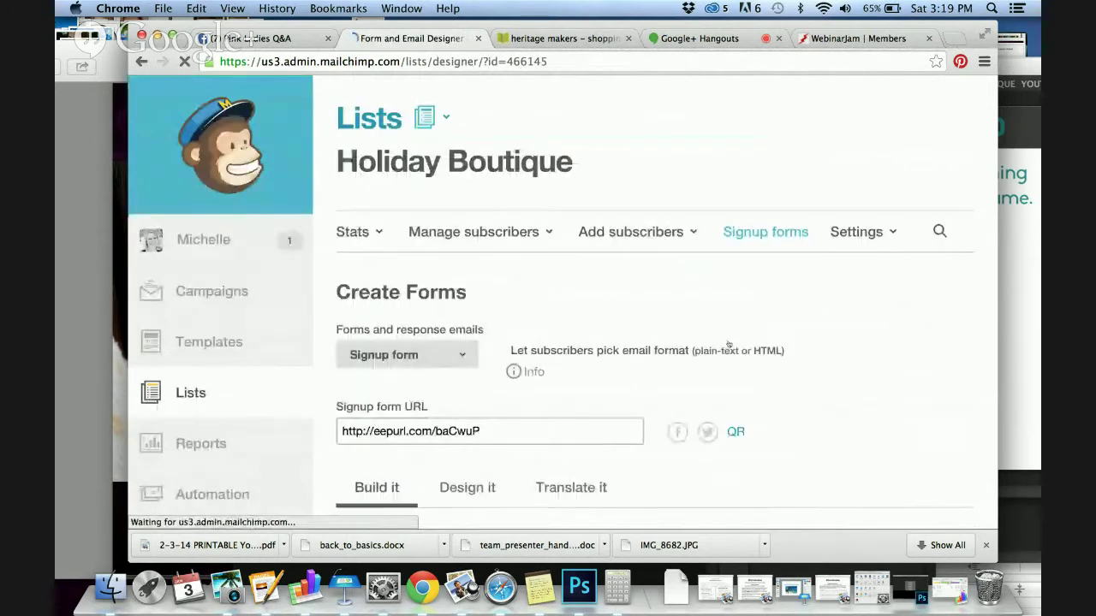
Add a drop-down field labelled 'What are you most interested in'
scroll(523, 430, "down", 3)
scroll(636, 345, "down", 5)
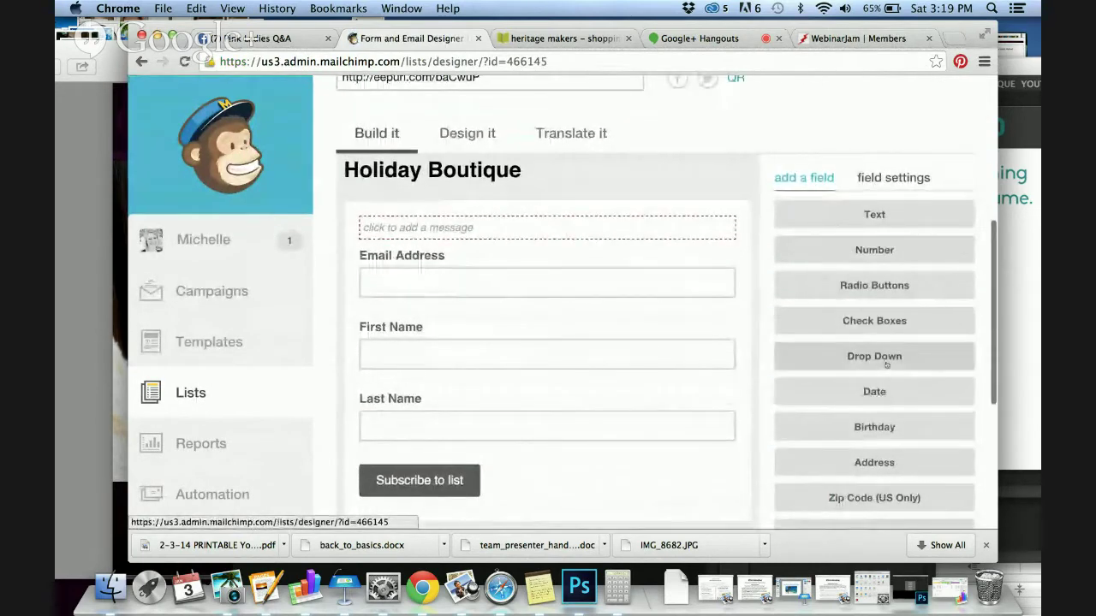
left_click(873, 359)
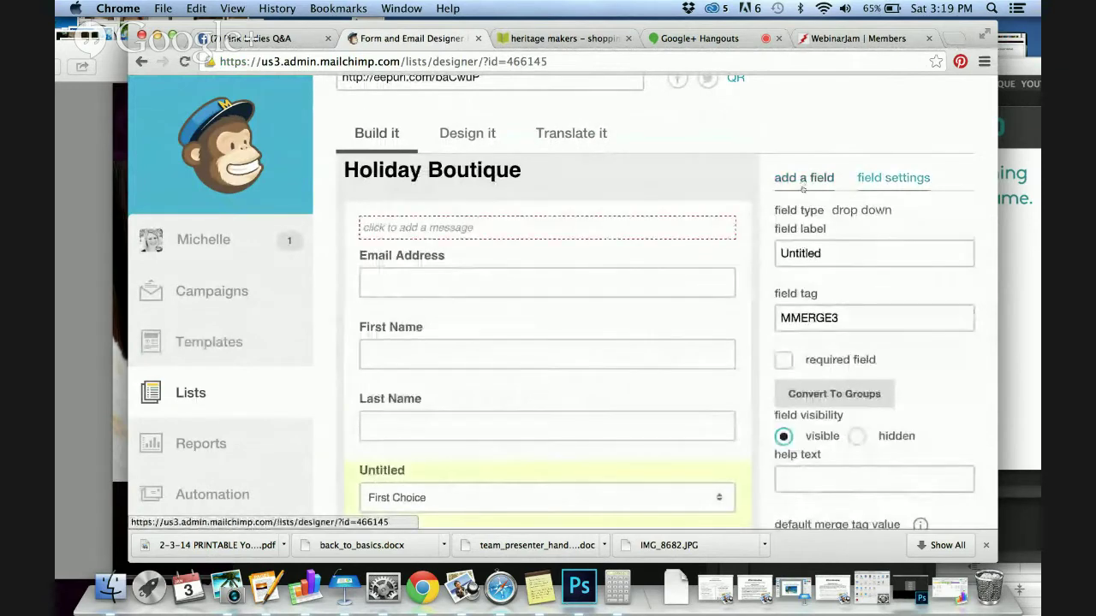
scroll(673, 399, "down", 2)
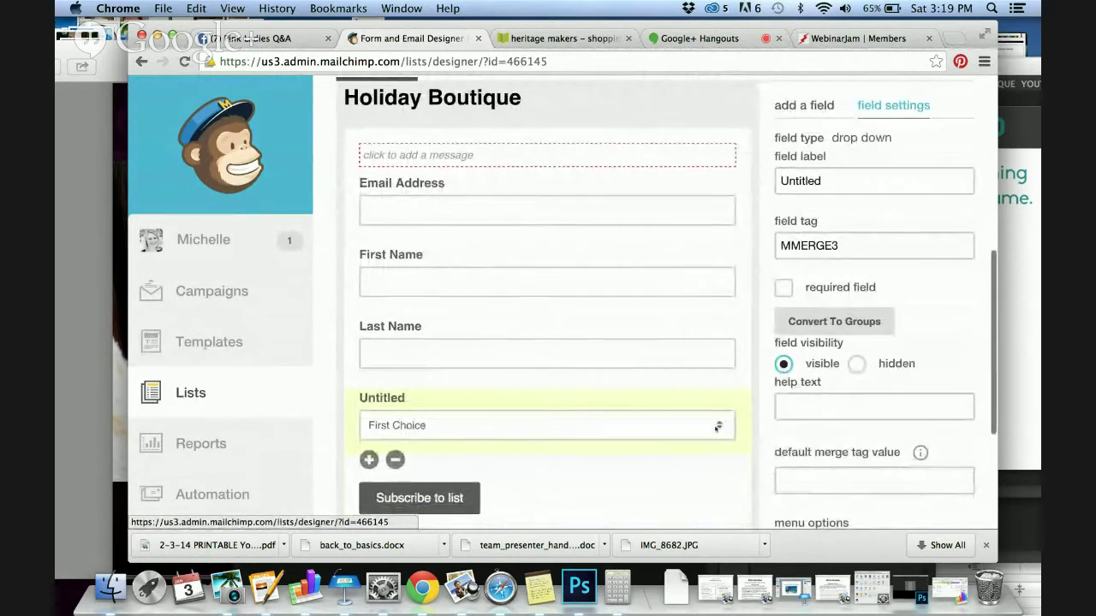
left_click(828, 180)
double_click(828, 181)
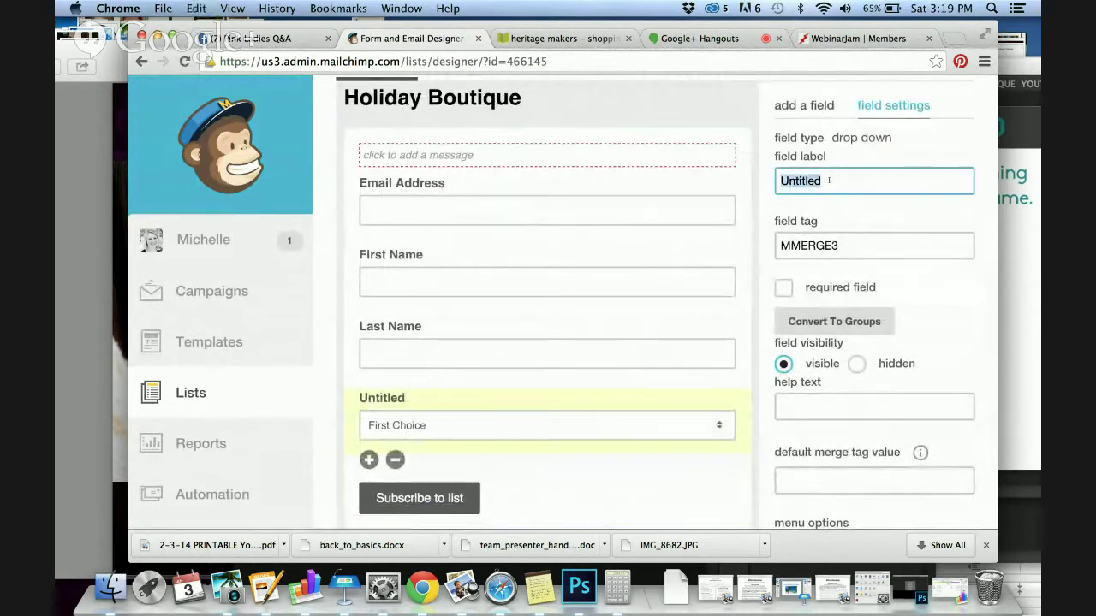
type("What you")
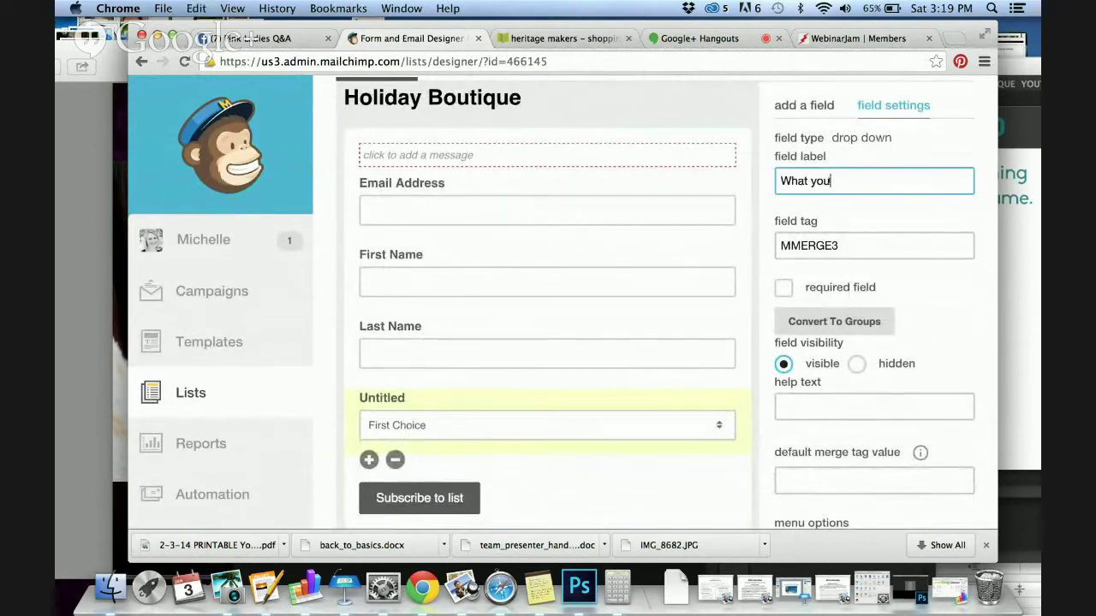
key("BackSpace")
key("BackSpace")
key("BackSpace")
type("are you most inte")
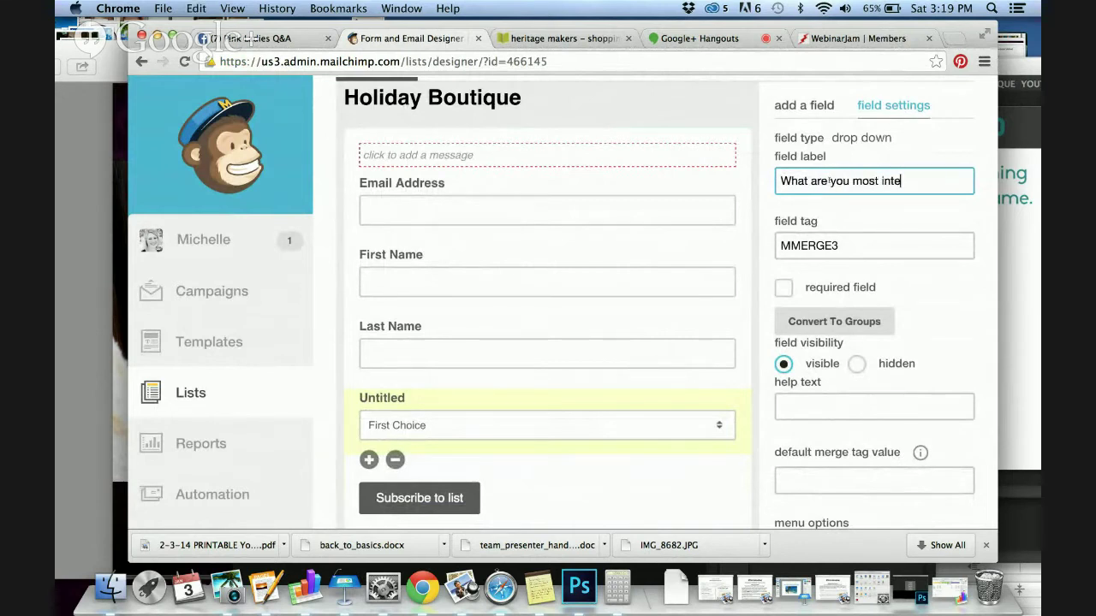
type("rested in?")
Rename the first two choices to 'Purchasing Product' and 'Hosting a Pary'
scroll(913, 342, "down", 4)
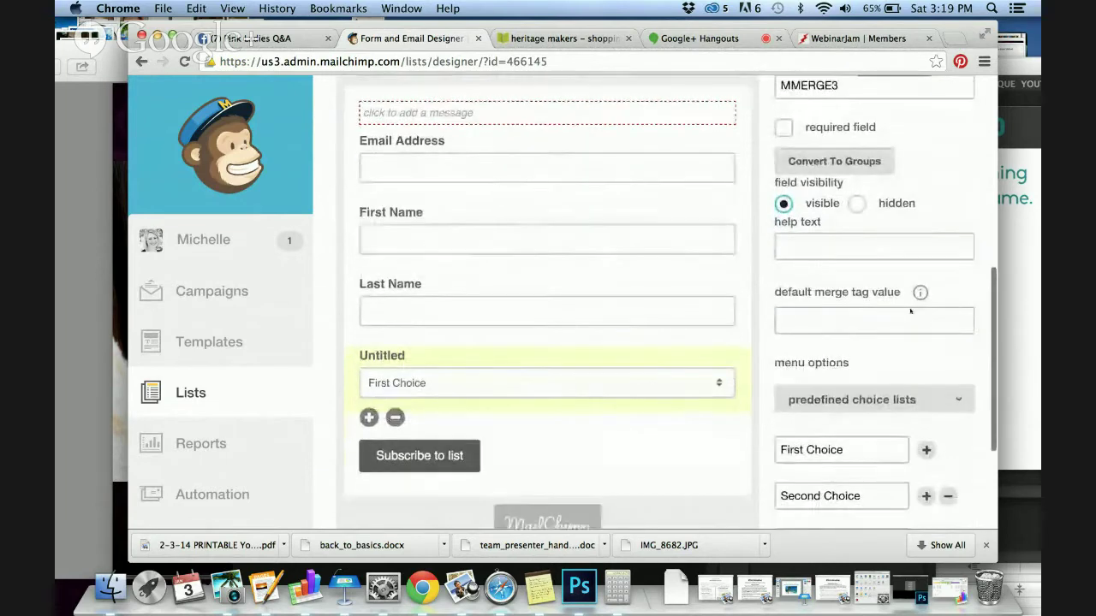
scroll(910, 310, "down", 3)
triple_click(860, 315)
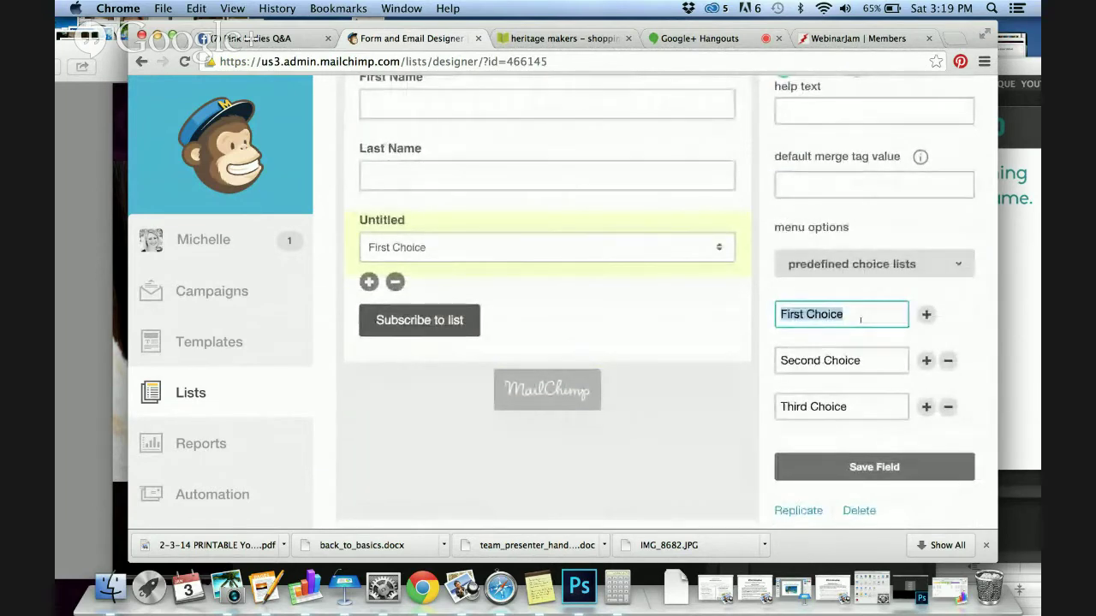
type("Purchai")
key("BackSpace")
key("BackSpace")
type("i")
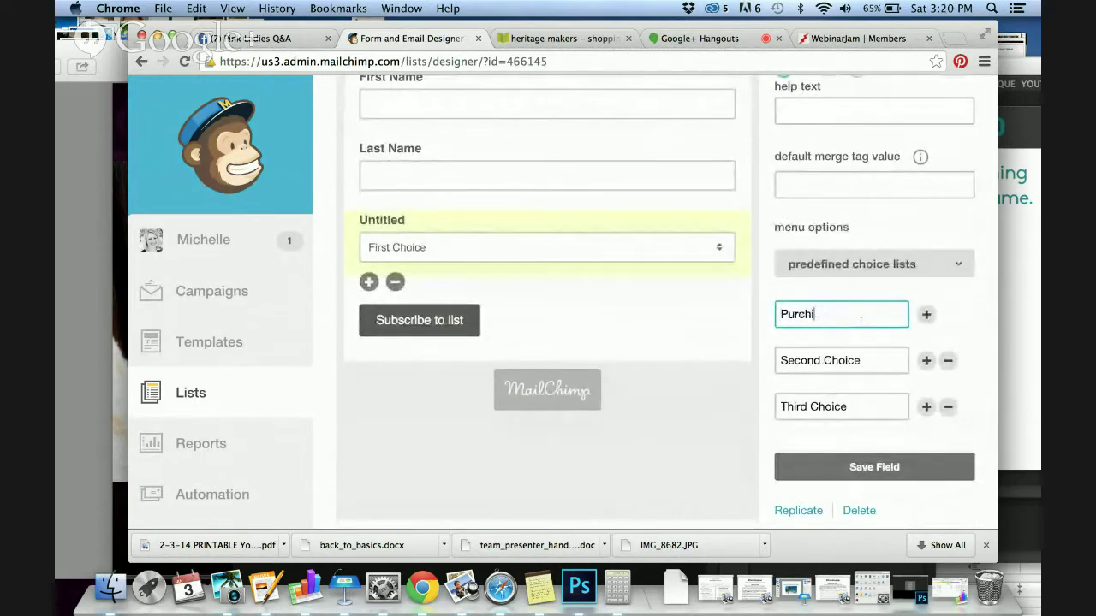
key("BackSpace")
type("asing Product")
key("Tab")
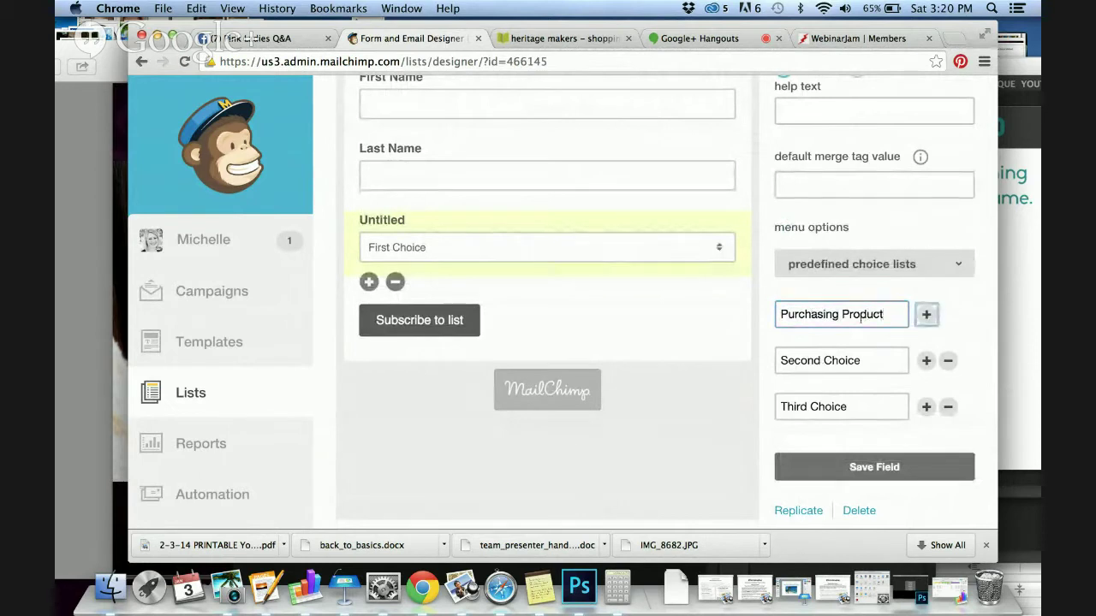
left_click(869, 353)
key("Up")
type("Hosting a")
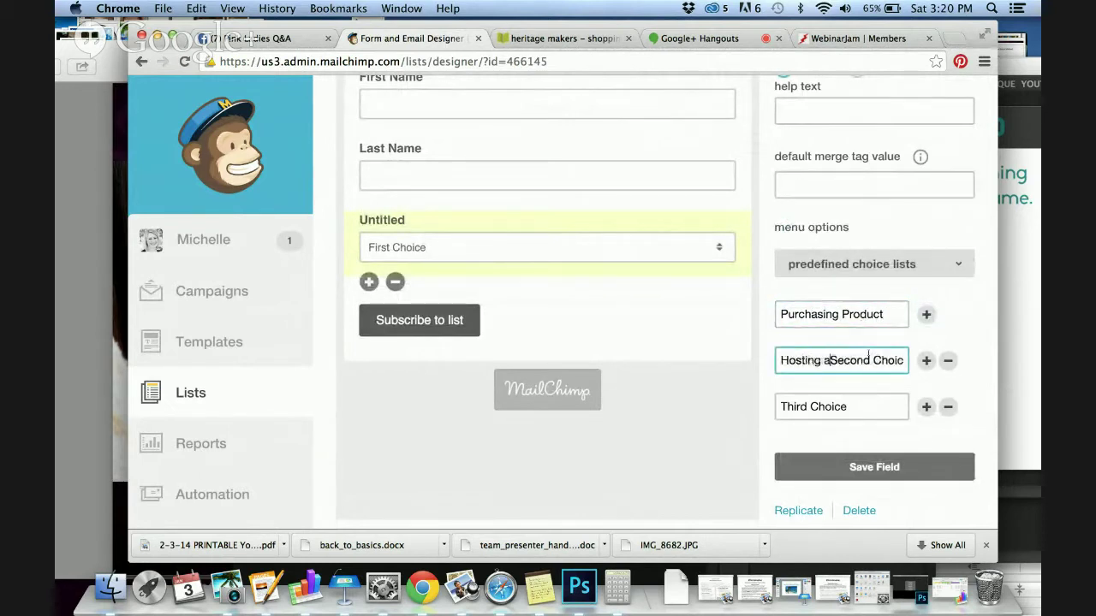
triple_click(869, 353)
type("Hosting a Pary")
key("Tab")
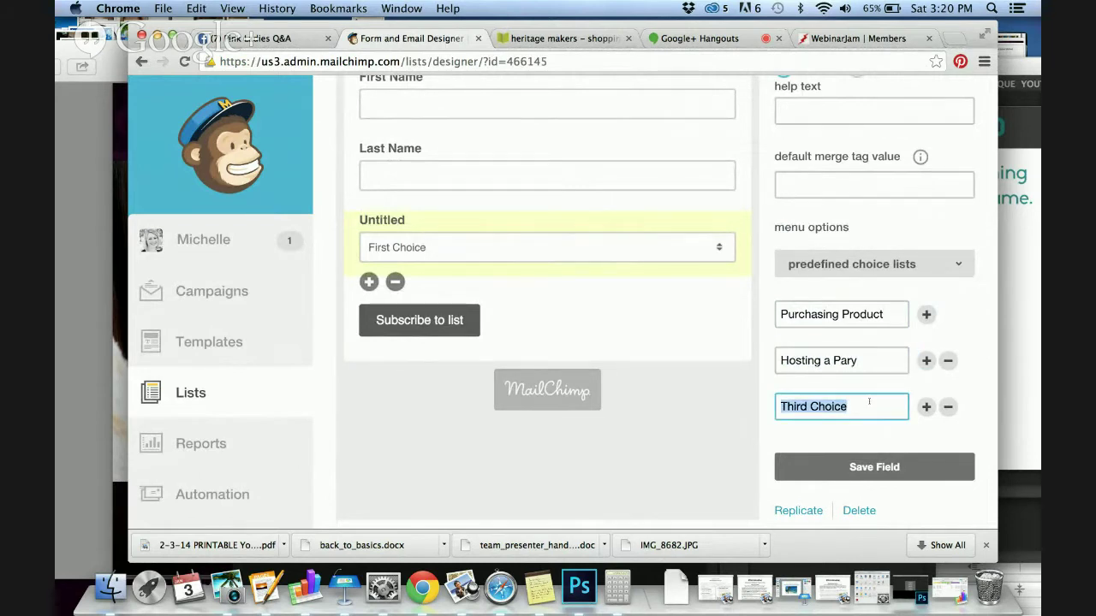
Make the third choice 'Joining as a Presenter', add a fourth email-list choice, and save
type("Joining as a p")
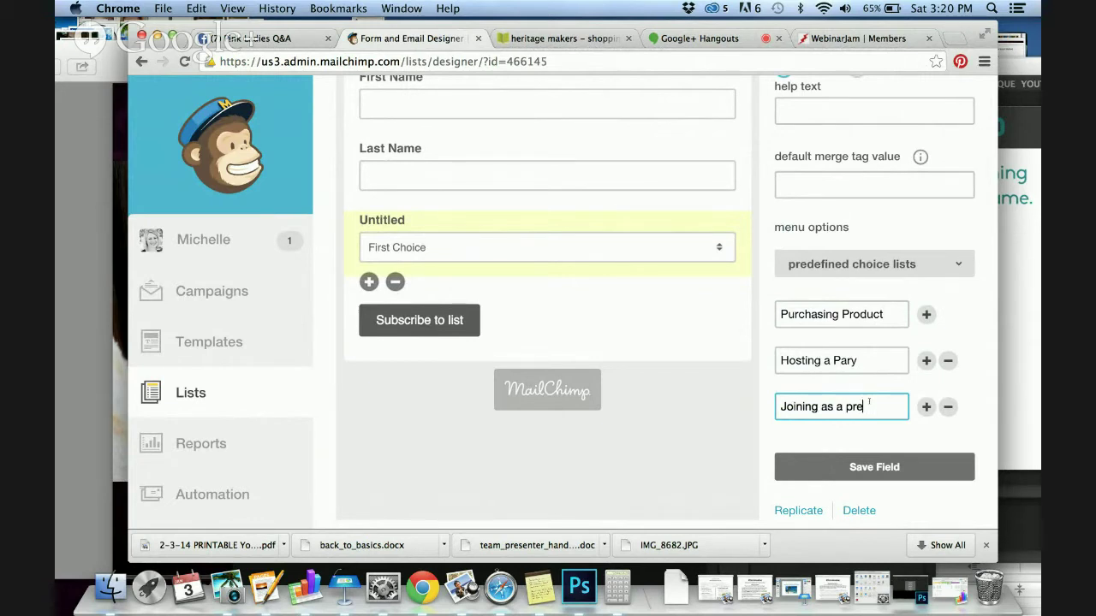
key("BackSpace")
type("Presenter")
left_click(925, 407)
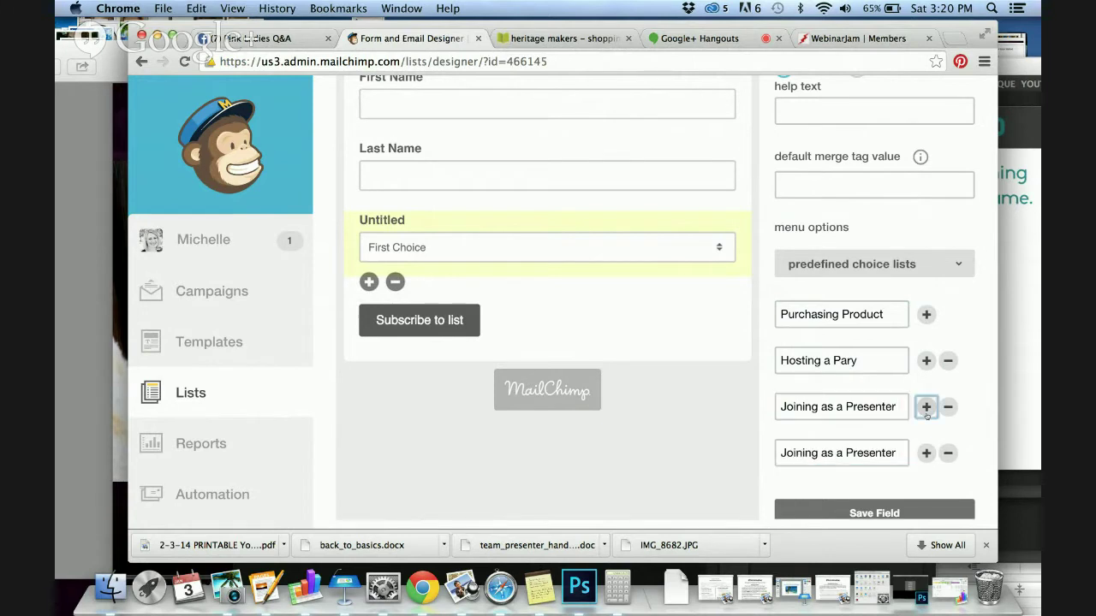
triple_click(891, 454)
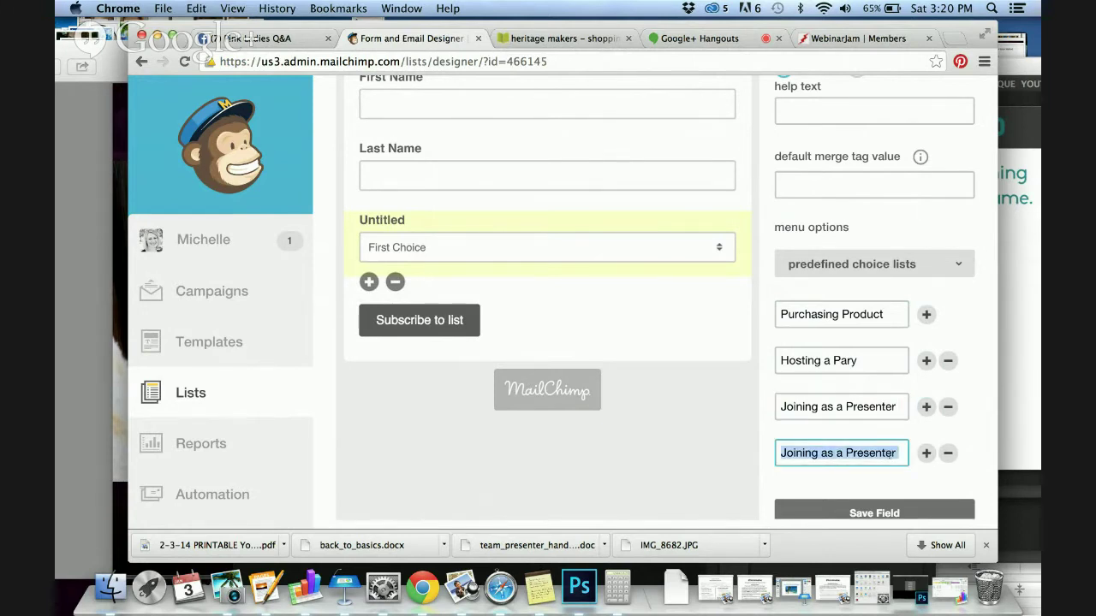
type("Just keep m")
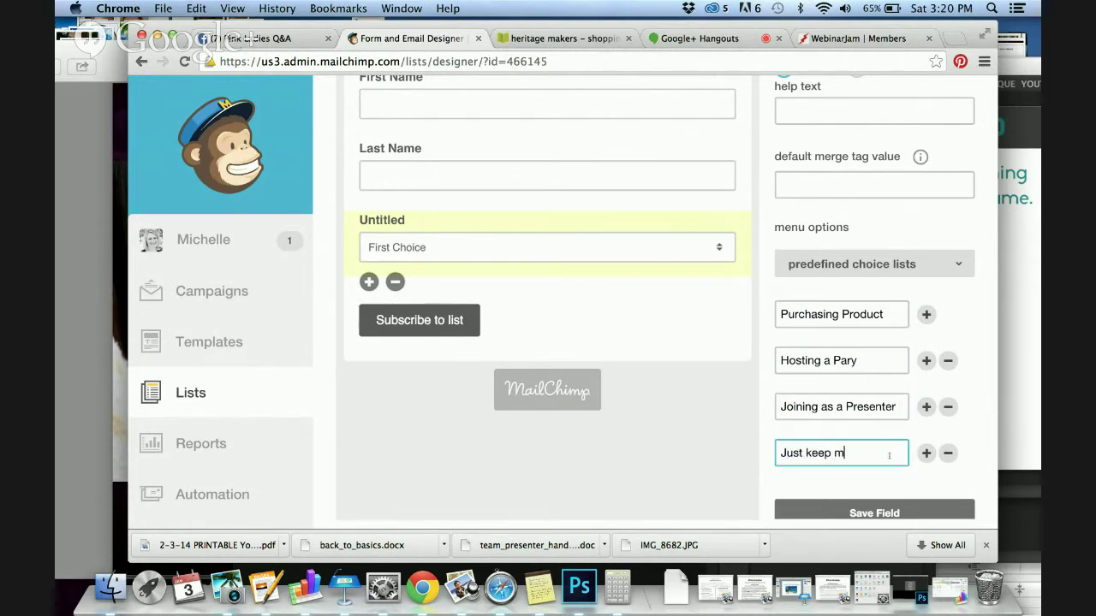
type("e on the")
key("BackSpace")
key("BackSpace")
type("an Email List")
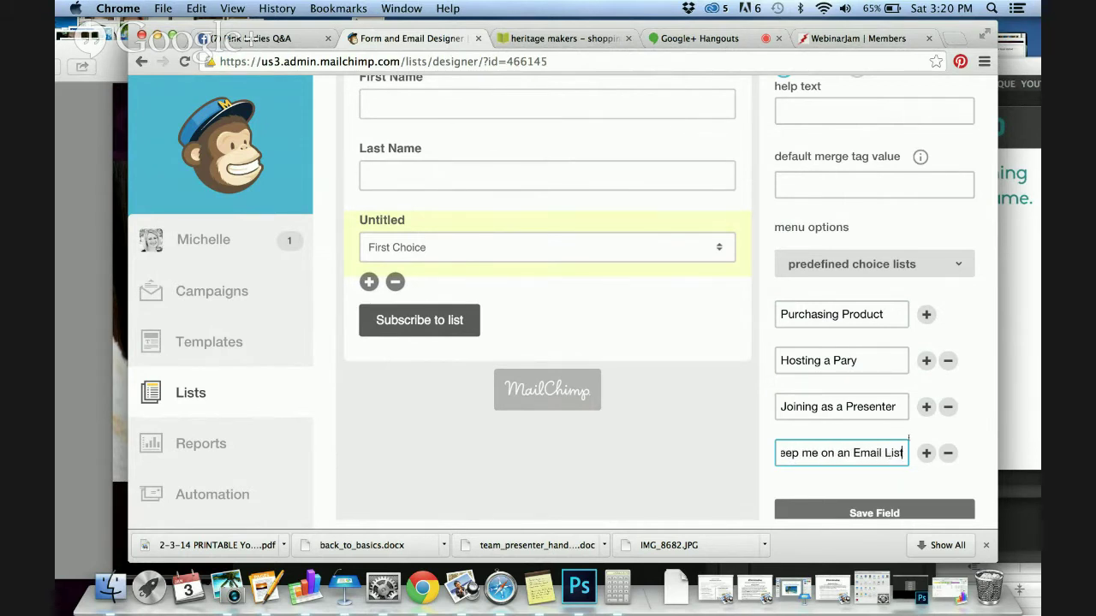
left_click(890, 514)
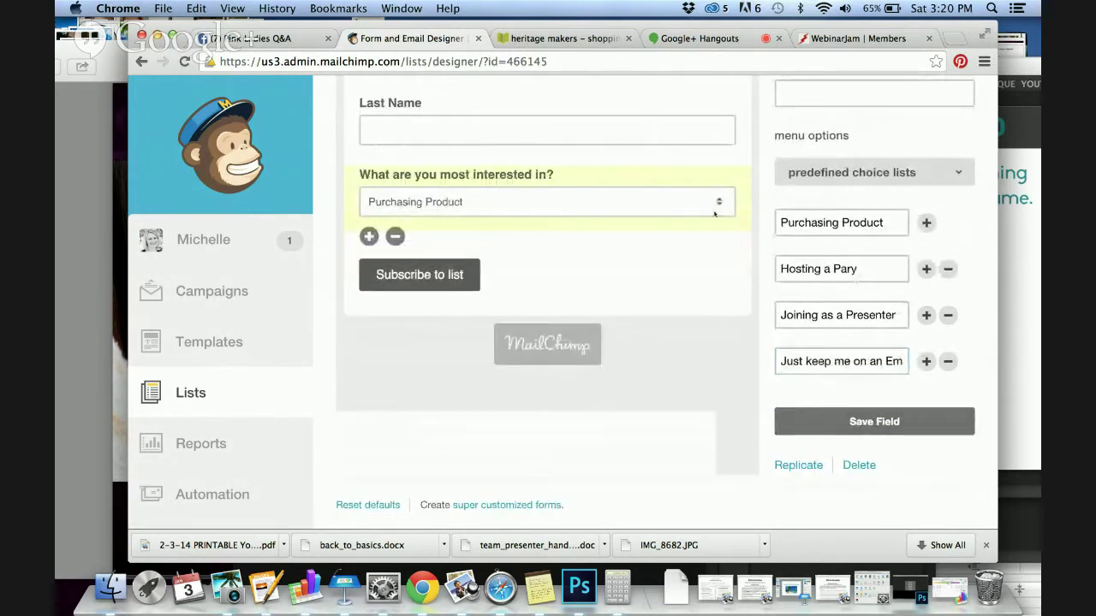
scroll(715, 213, "up", 3)
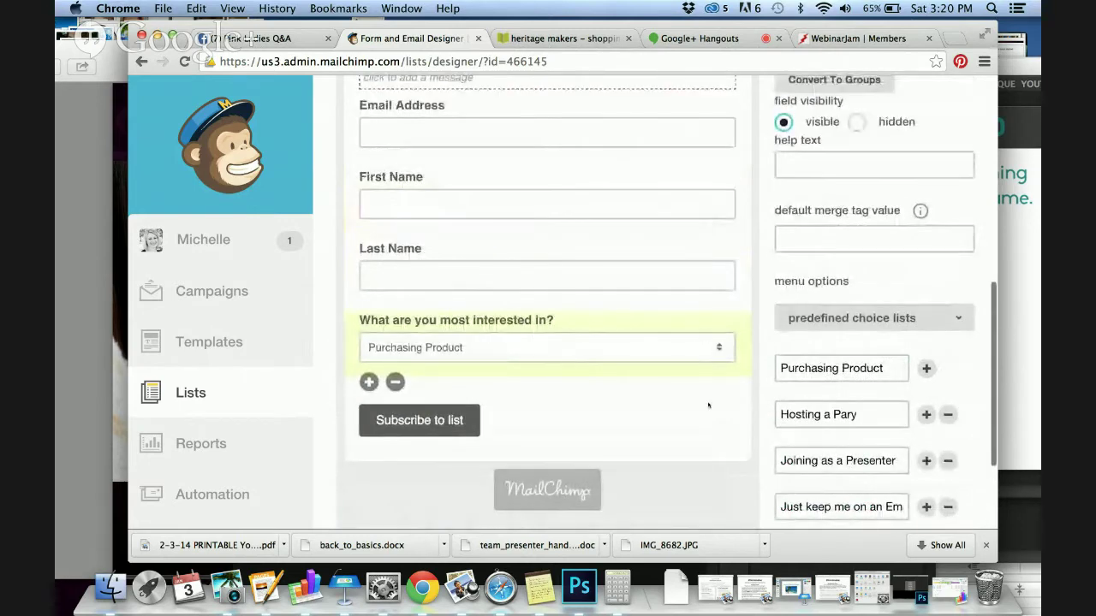
scroll(734, 398, "up", 1)
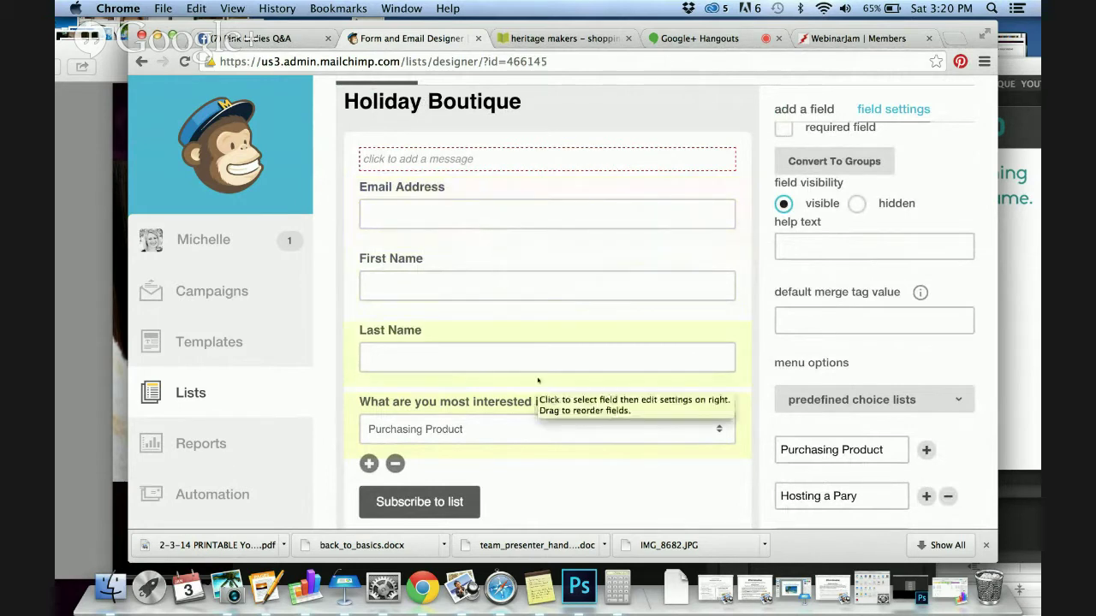
Add an intro message starting 'It was so great' to the form
left_click(489, 161)
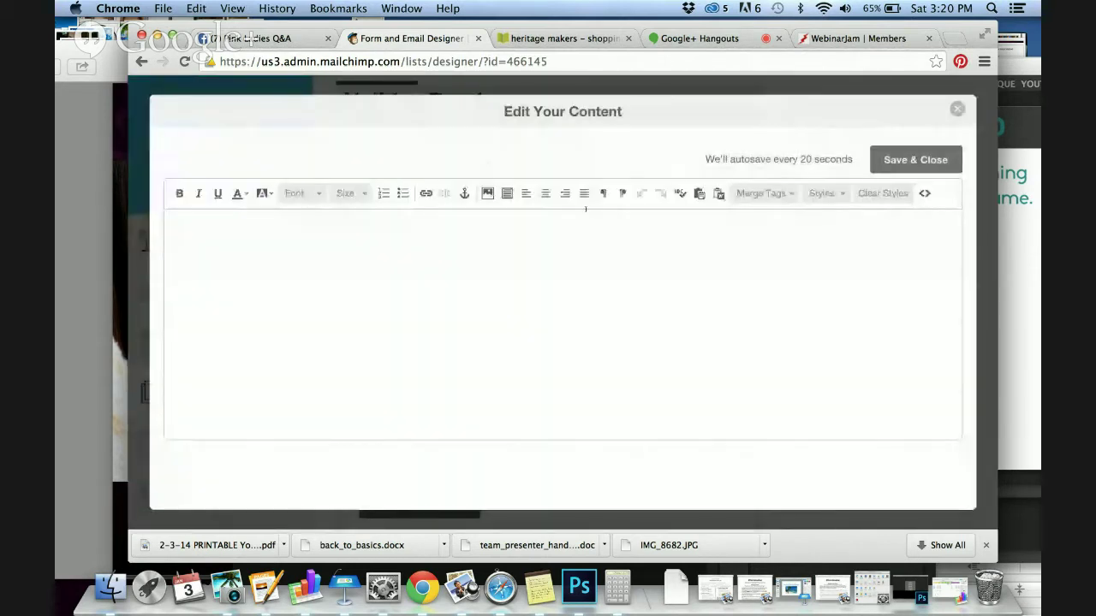
type("It was so great to meet you at the Holi")
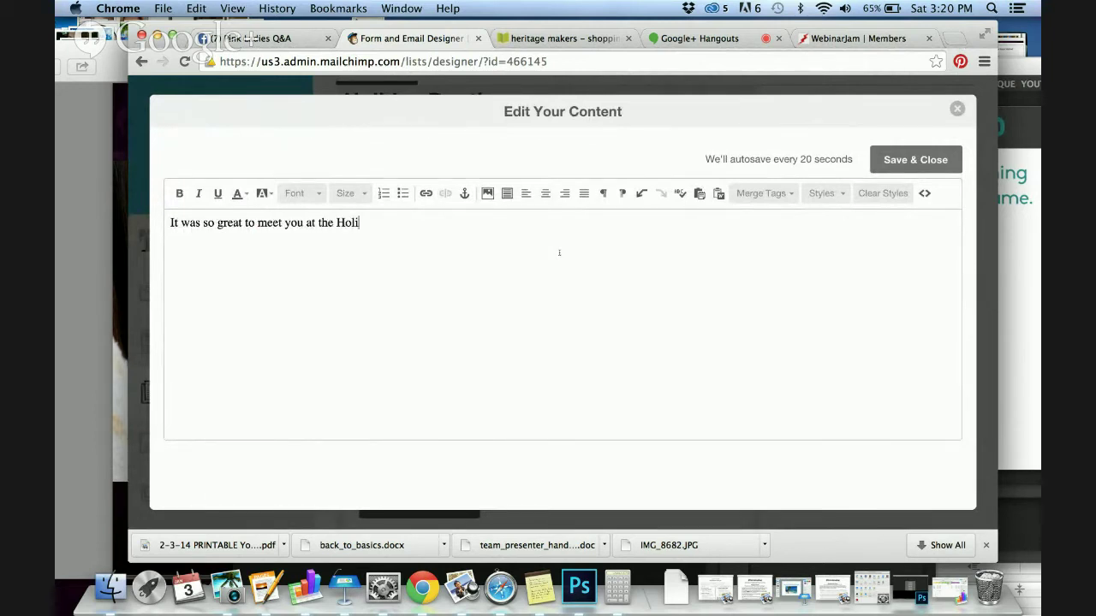
type("Boutique!!!")
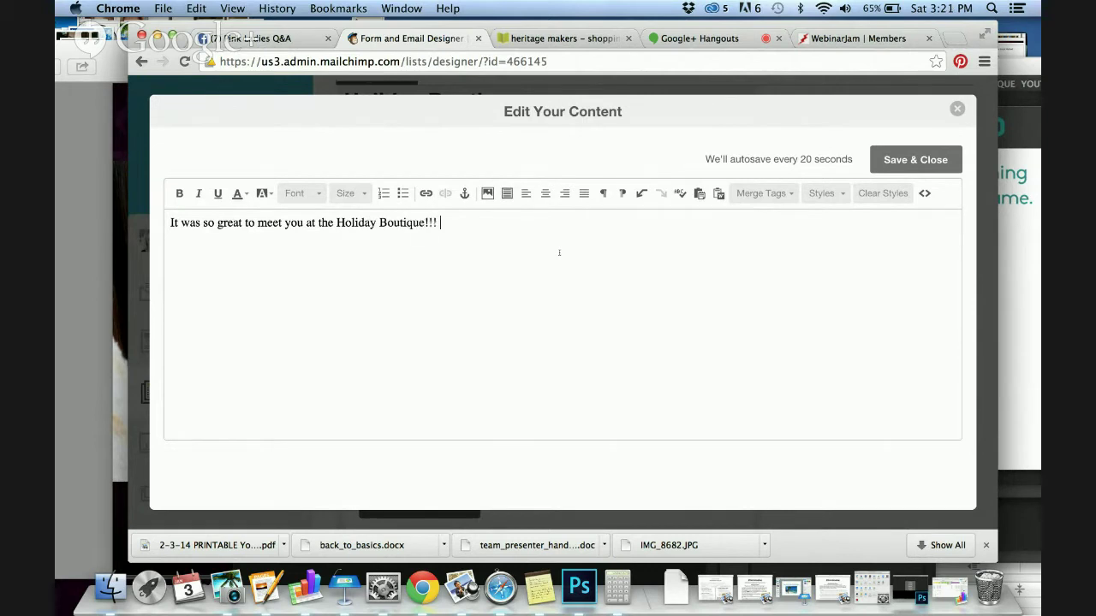
left_click(912, 161)
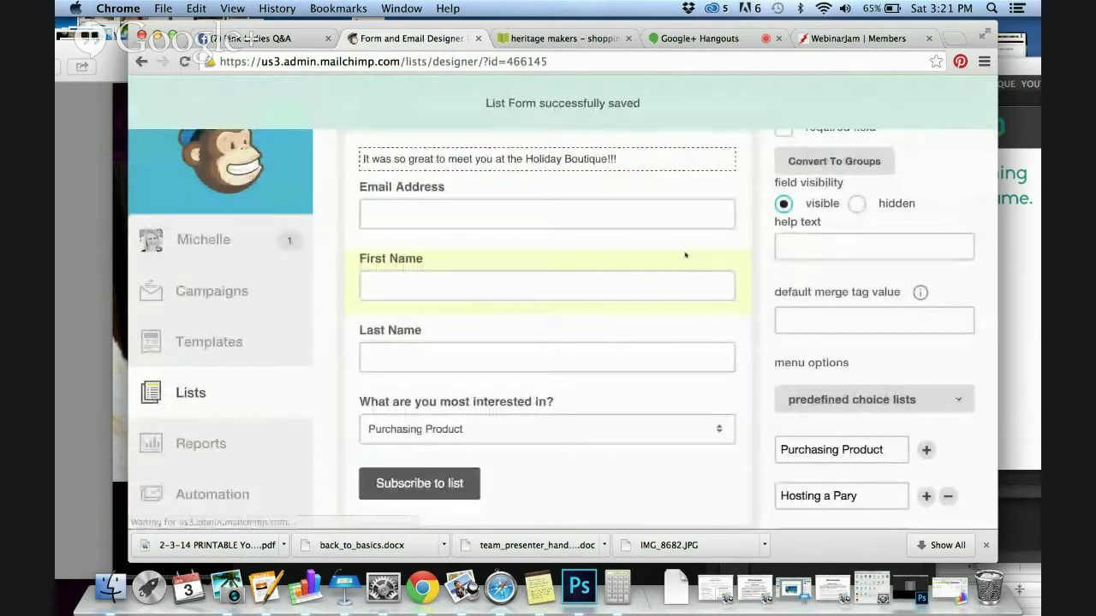
Select the form's eepurl signup URL in the Create Forms section
scroll(685, 255, "down", 2)
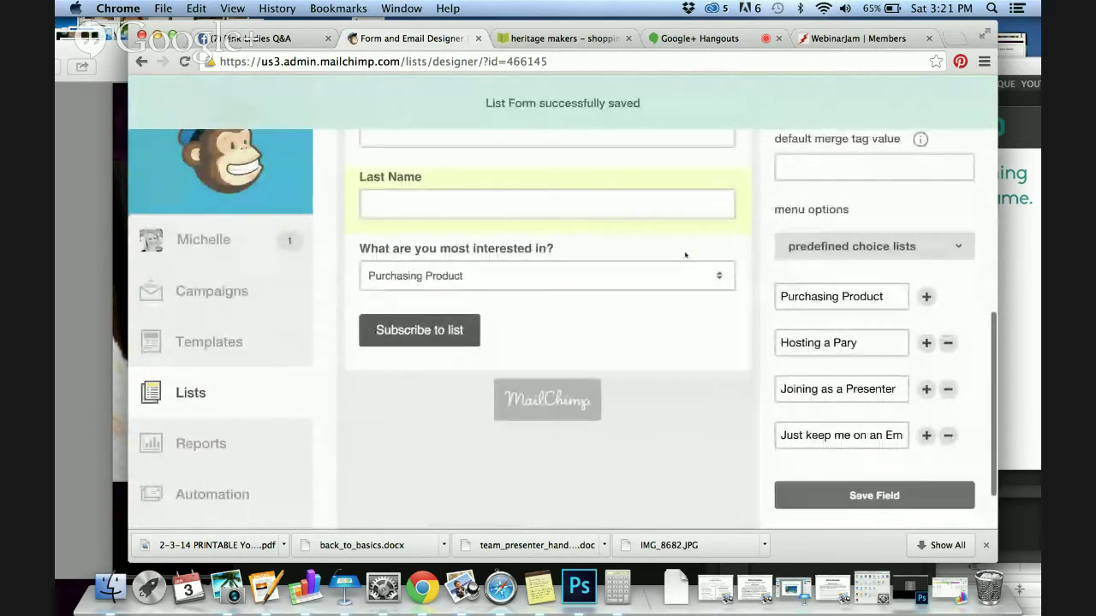
scroll(685, 255, "up", 3)
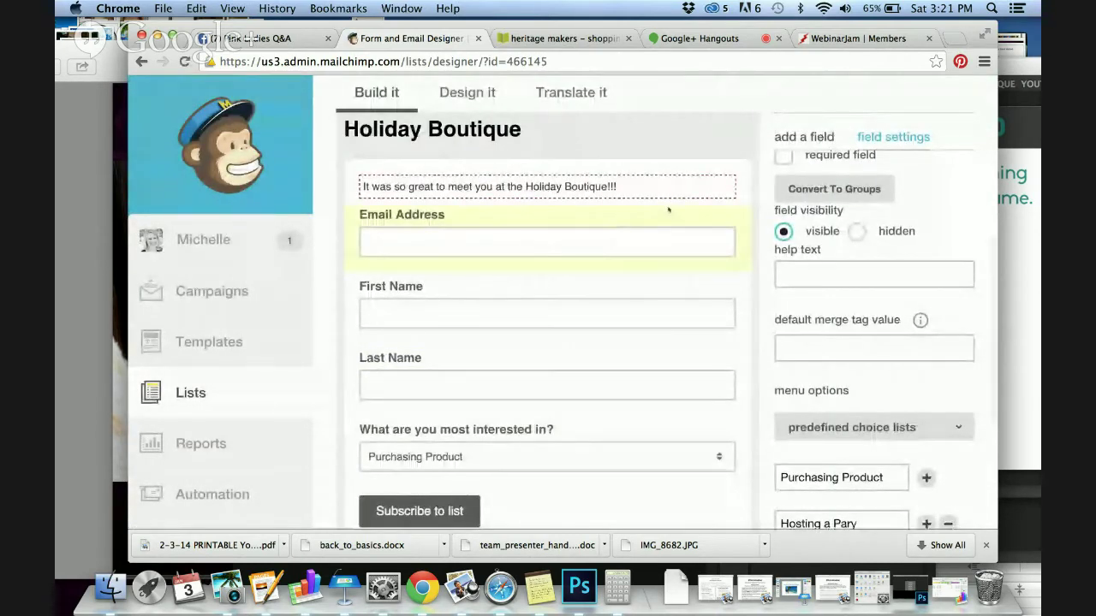
scroll(584, 274, "down", 2)
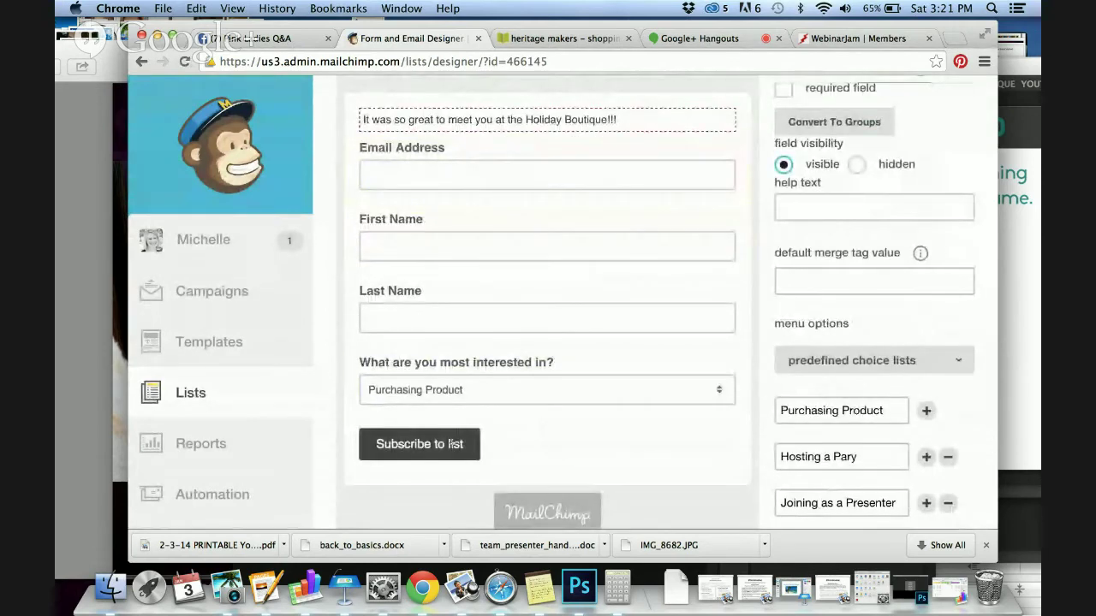
scroll(478, 362, "up", 5)
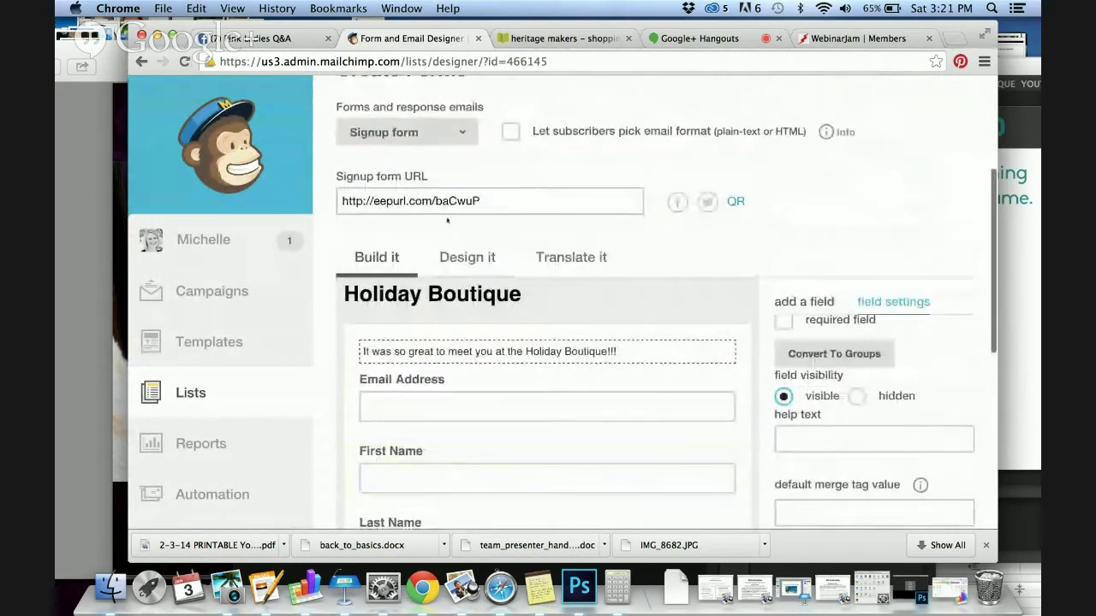
left_click(446, 203)
key("super+c")
scroll(565, 285, "up", 2)
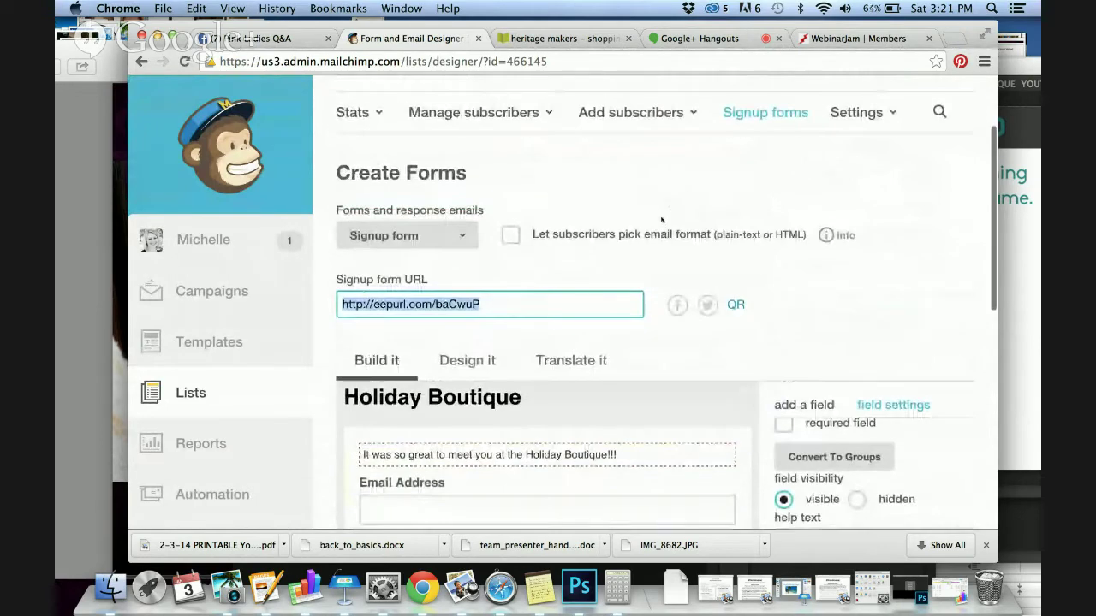
scroll(568, 289, "down", 10)
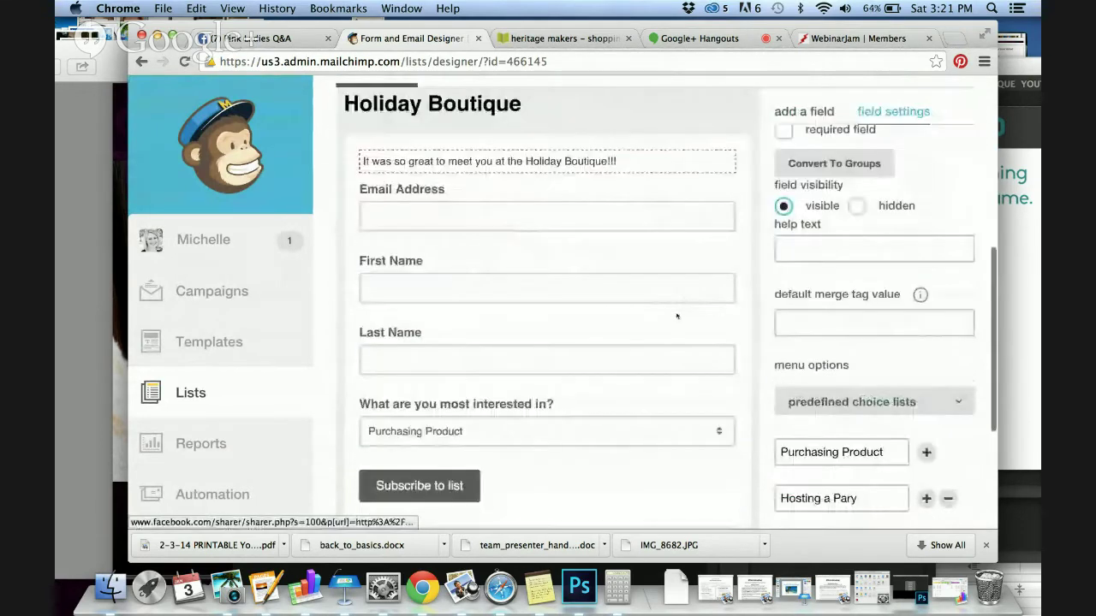
scroll(676, 316, "up", 10)
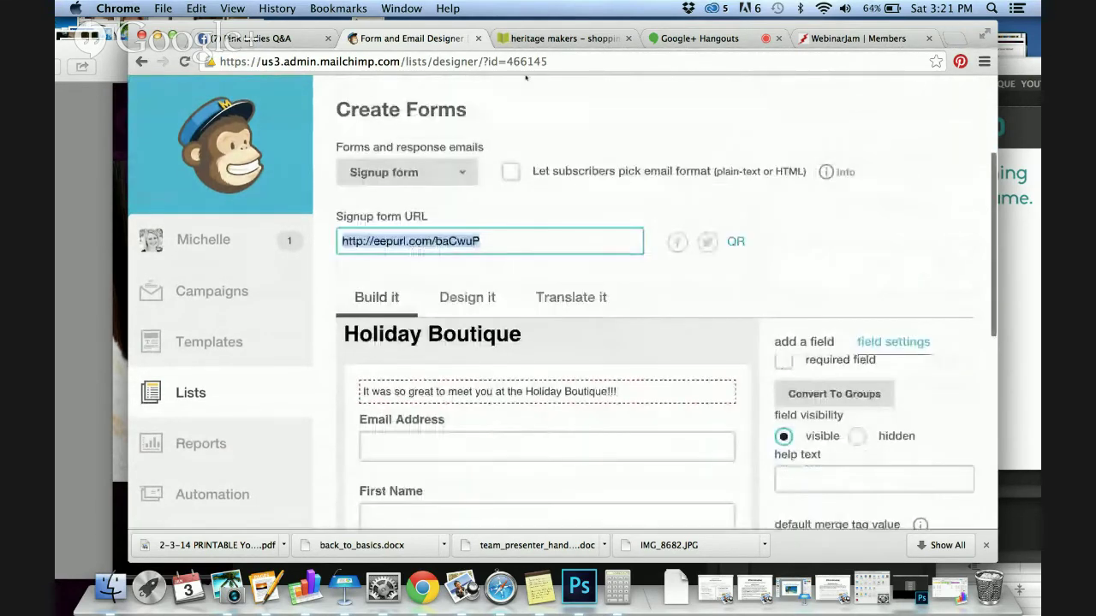
Load the pasted eepurl link in a new tab, then return to the form designer
left_click(957, 39)
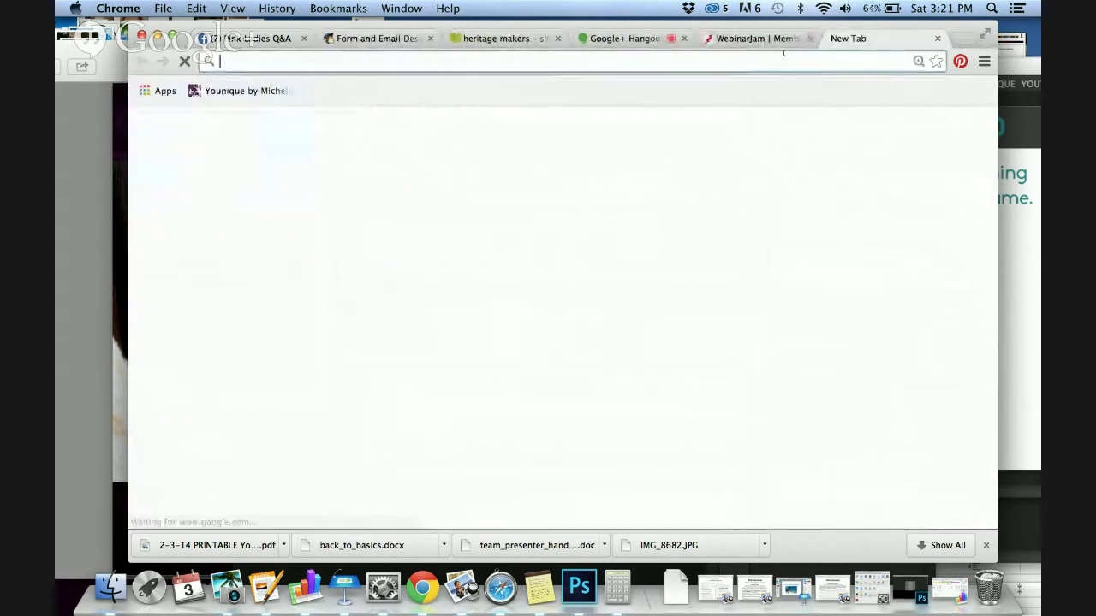
key("super+v")
key("Return")
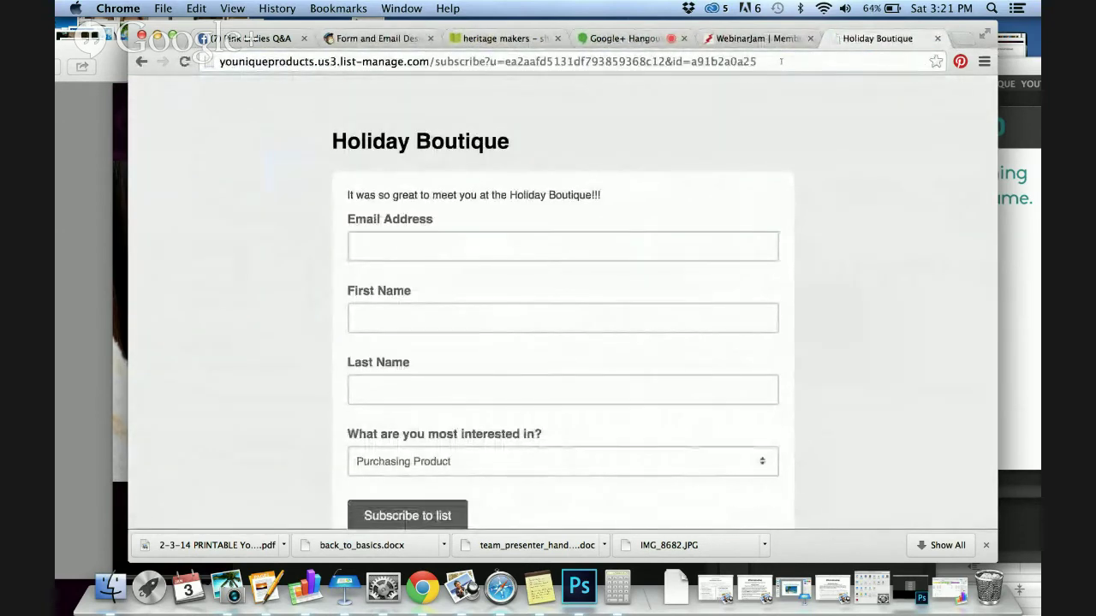
left_click(706, 59)
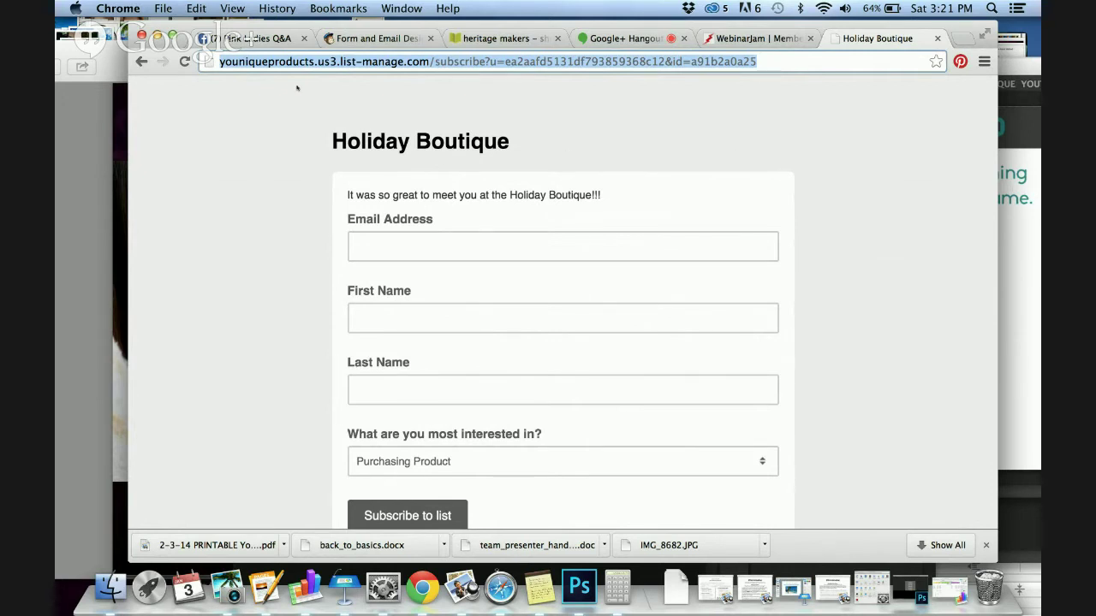
left_click(246, 39)
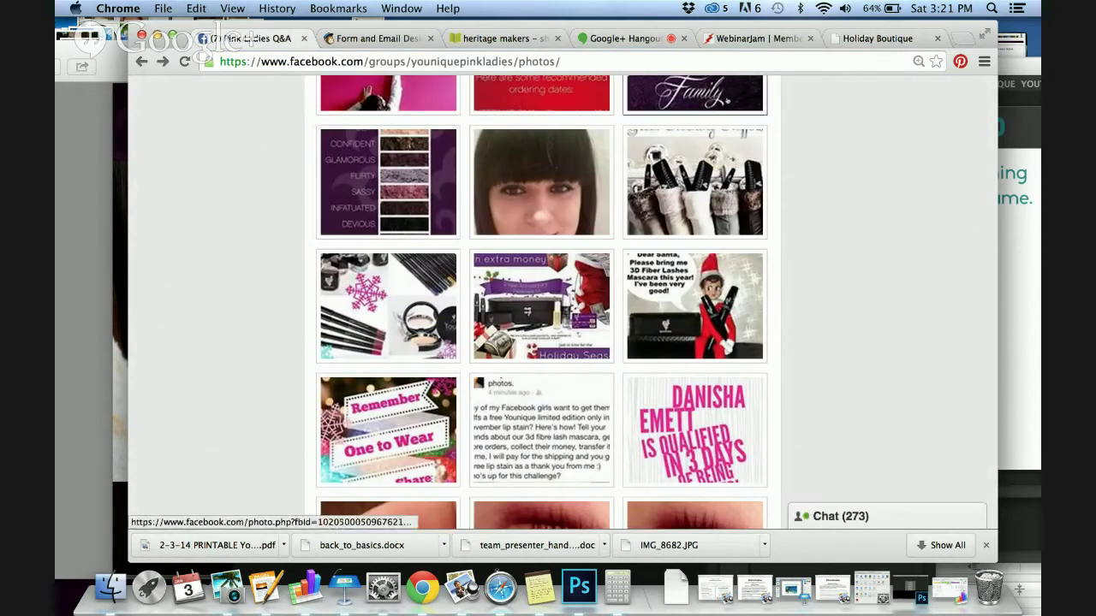
left_click(876, 36)
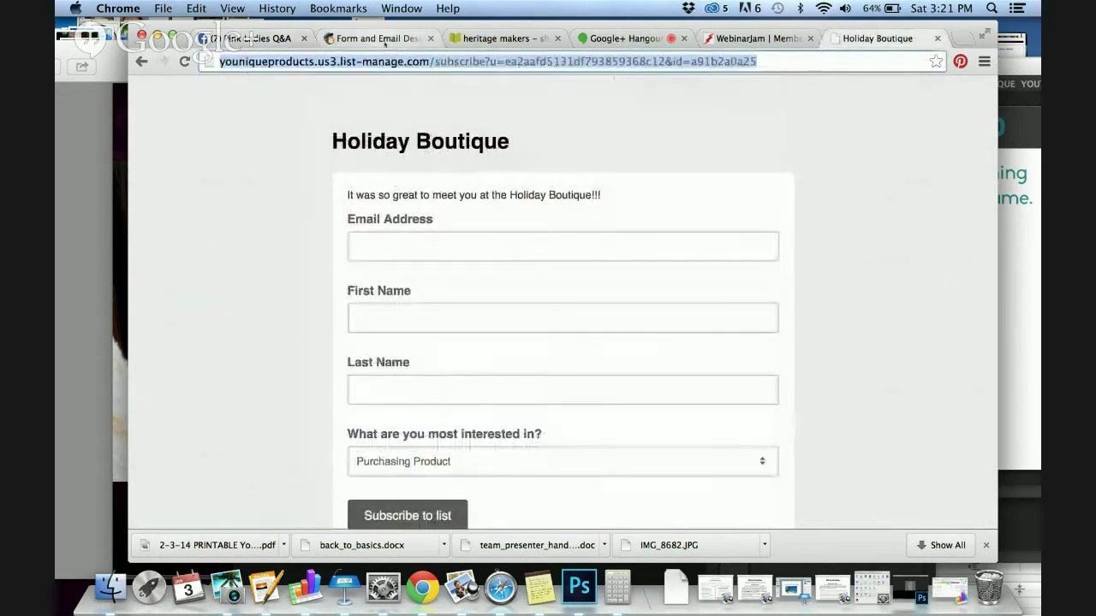
left_click(381, 39)
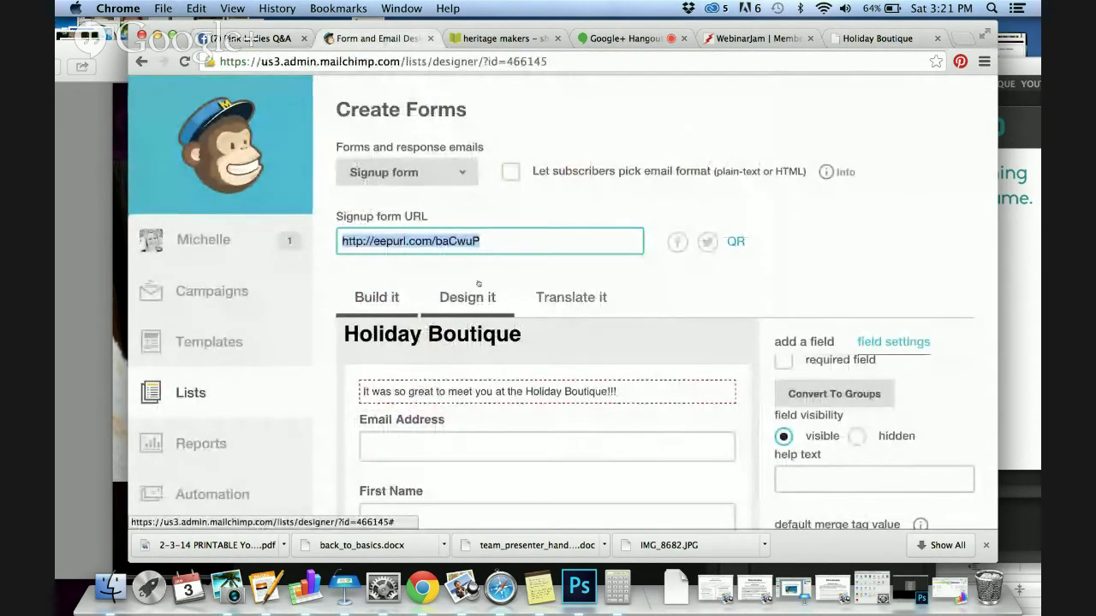
In Design it, make the form's page background pink #d63173
scroll(480, 274, "down", 1)
left_click(474, 262)
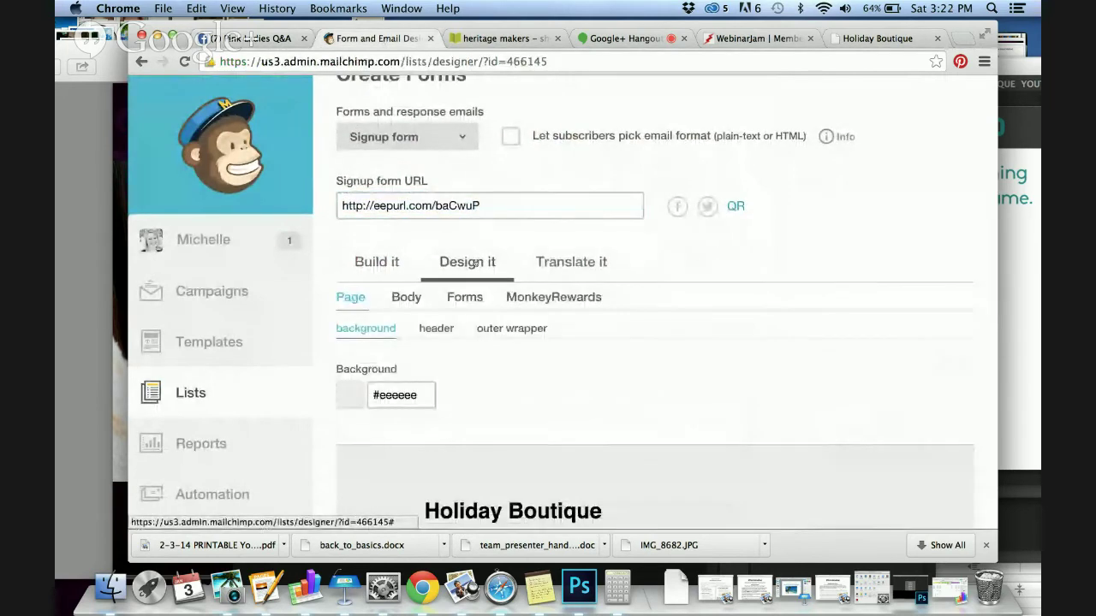
scroll(473, 262, "down", 3)
left_click(398, 283)
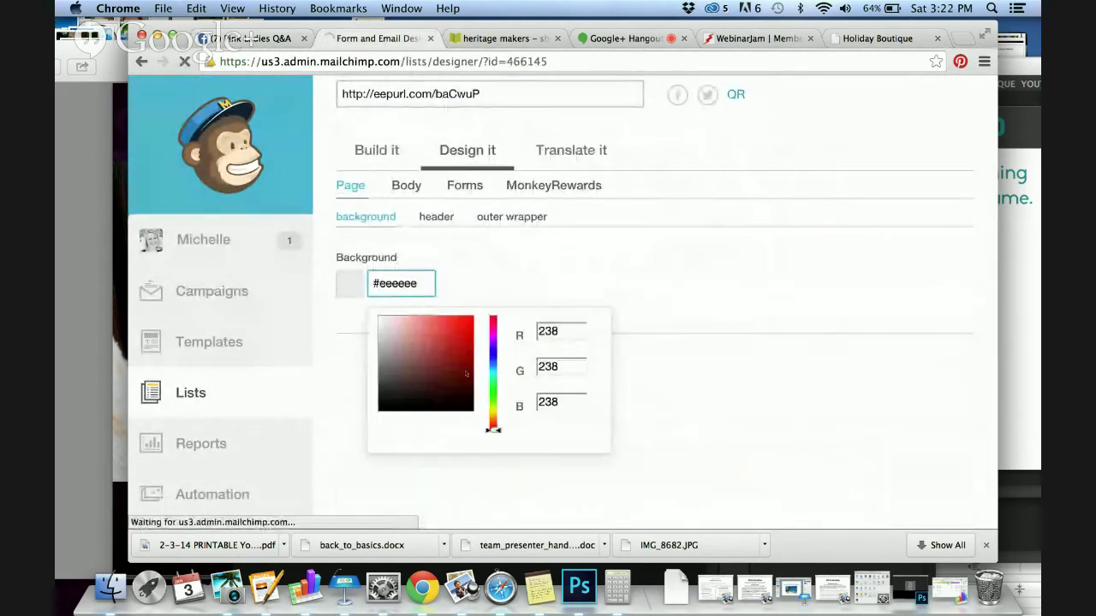
left_click(493, 334)
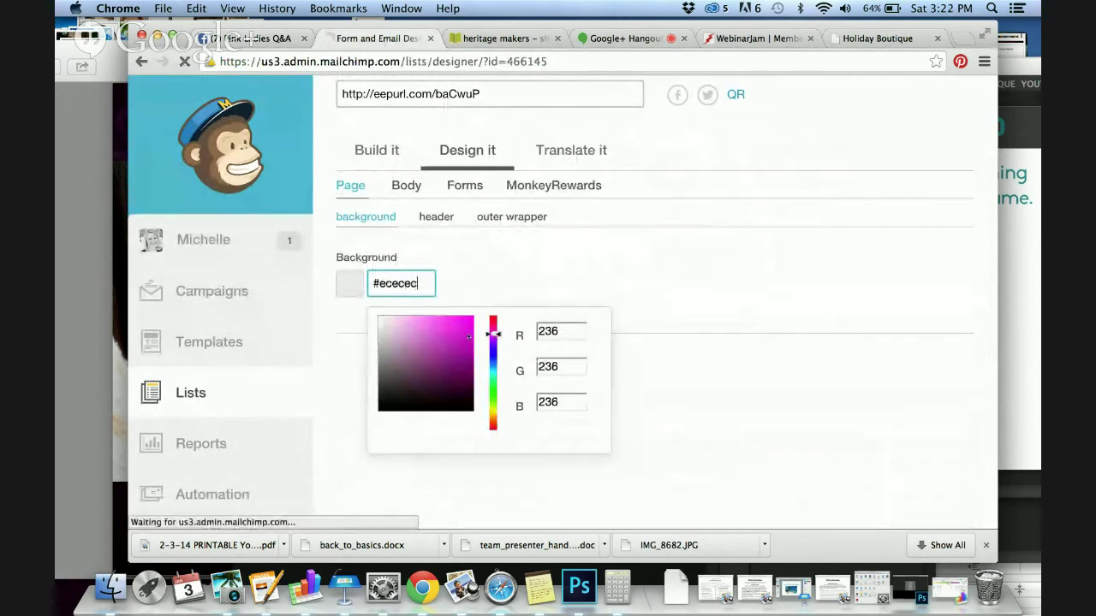
left_click(467, 335)
left_click_drag(493, 334, 493, 321)
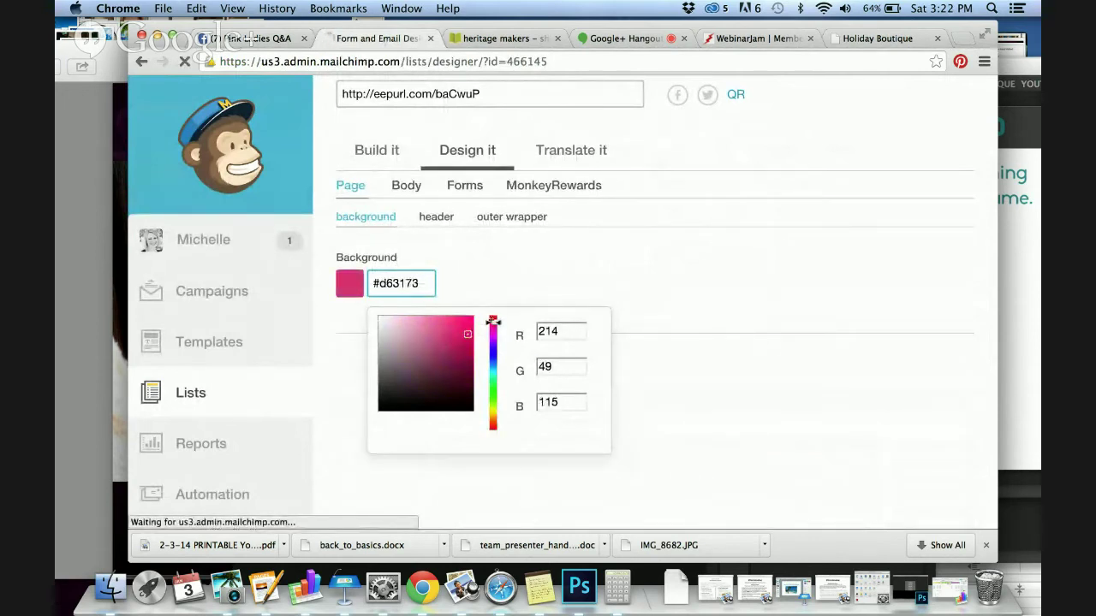
left_click(587, 261)
scroll(676, 299, "down", 3)
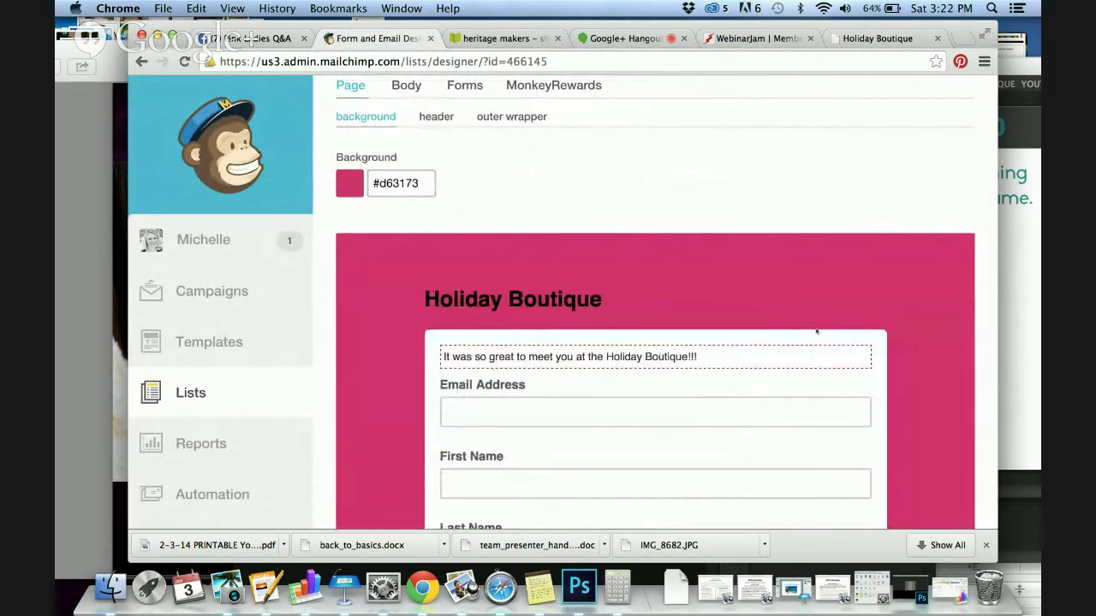
Swap the Holiday Boutique heading for the thanksforcheckingoutyounique image and save the form
mouse_move(831, 304)
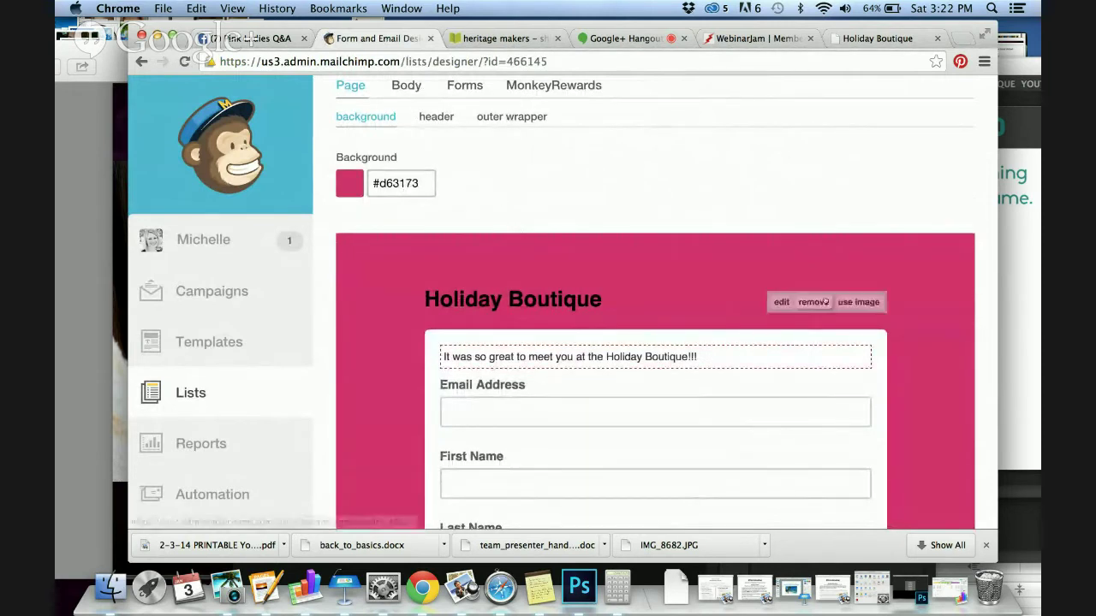
left_click(782, 302)
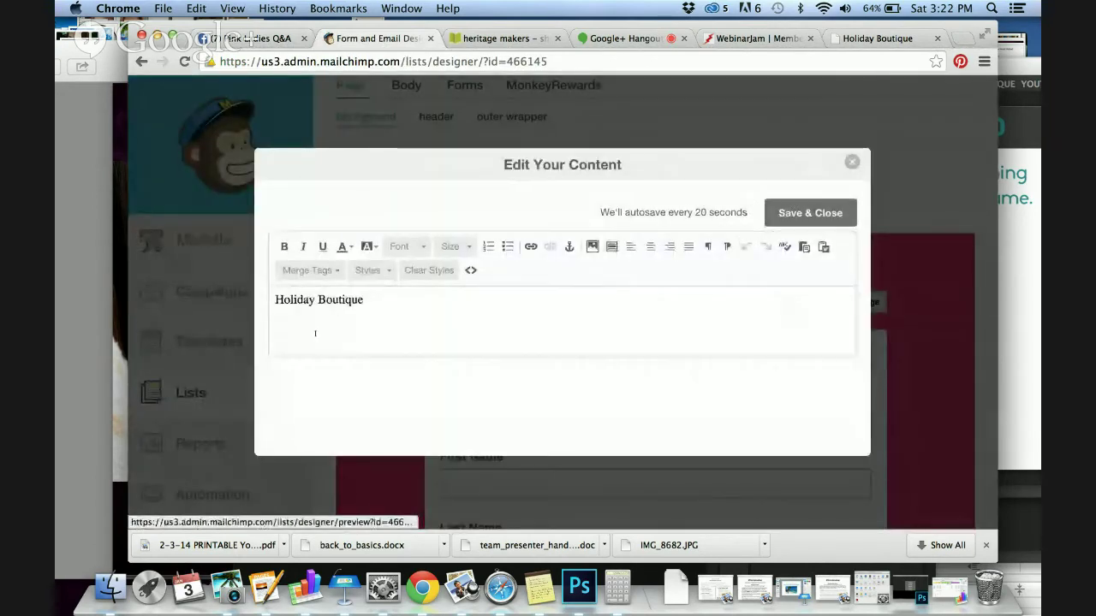
left_click(852, 161)
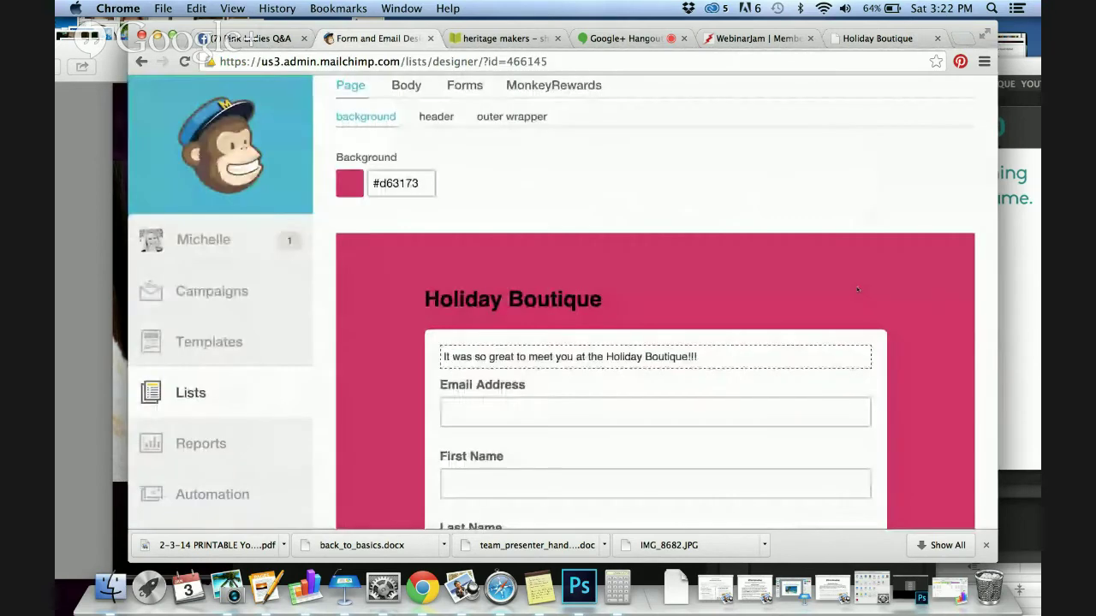
left_click(860, 296)
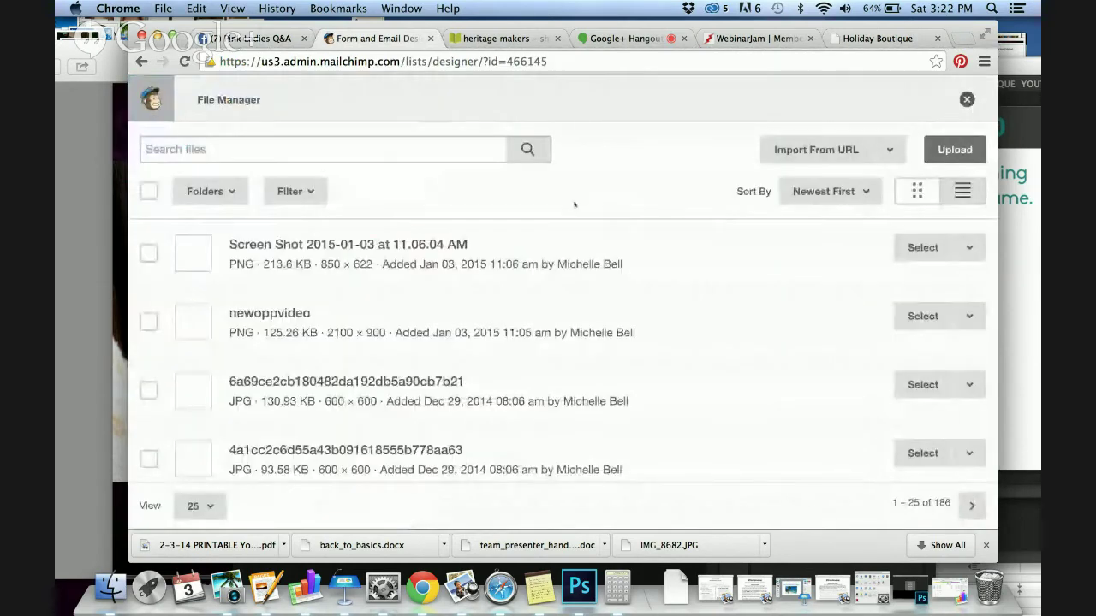
scroll(599, 257, "down", 5)
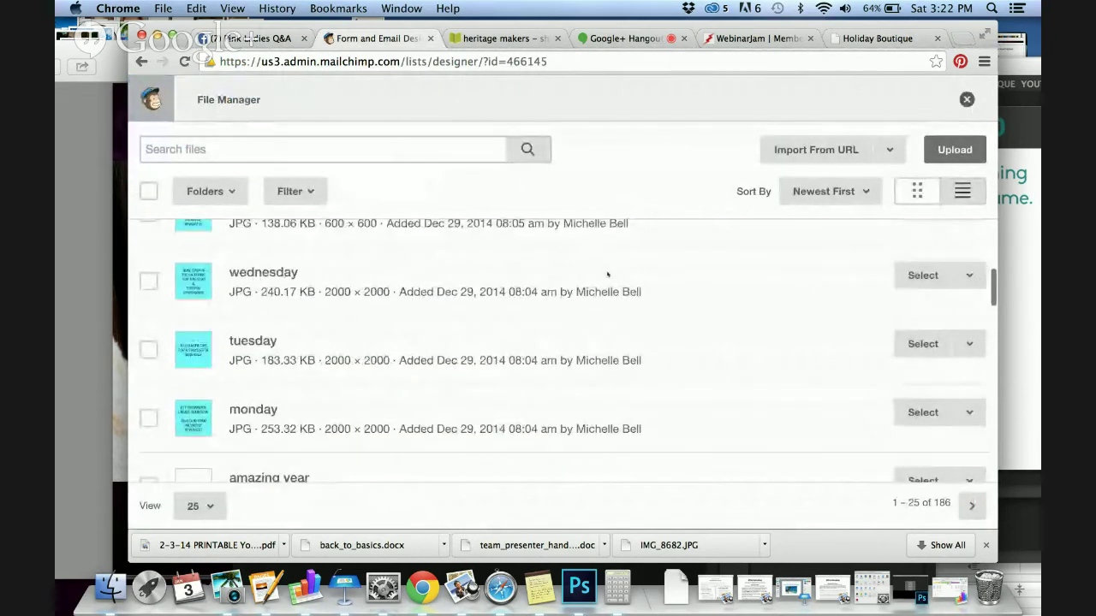
scroll(713, 363, "down", 10)
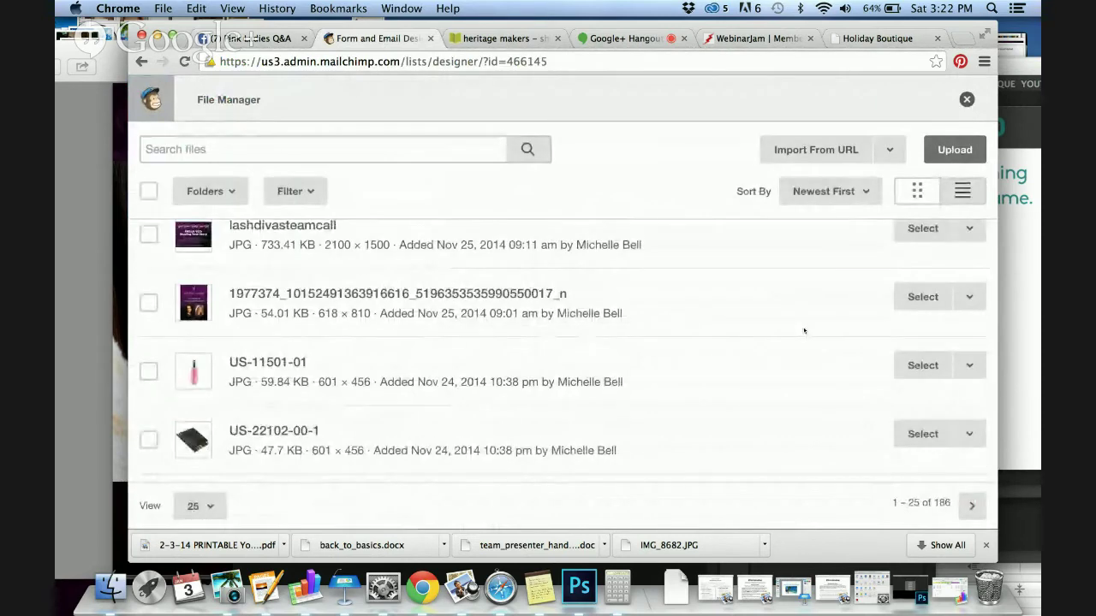
scroll(804, 330, "down", 10)
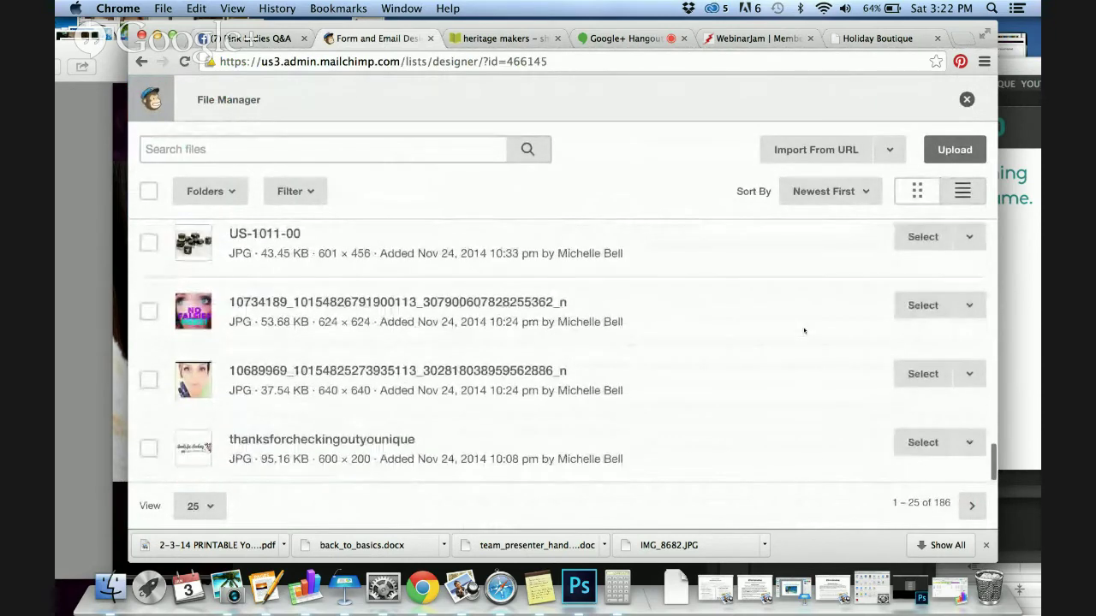
left_click(928, 443)
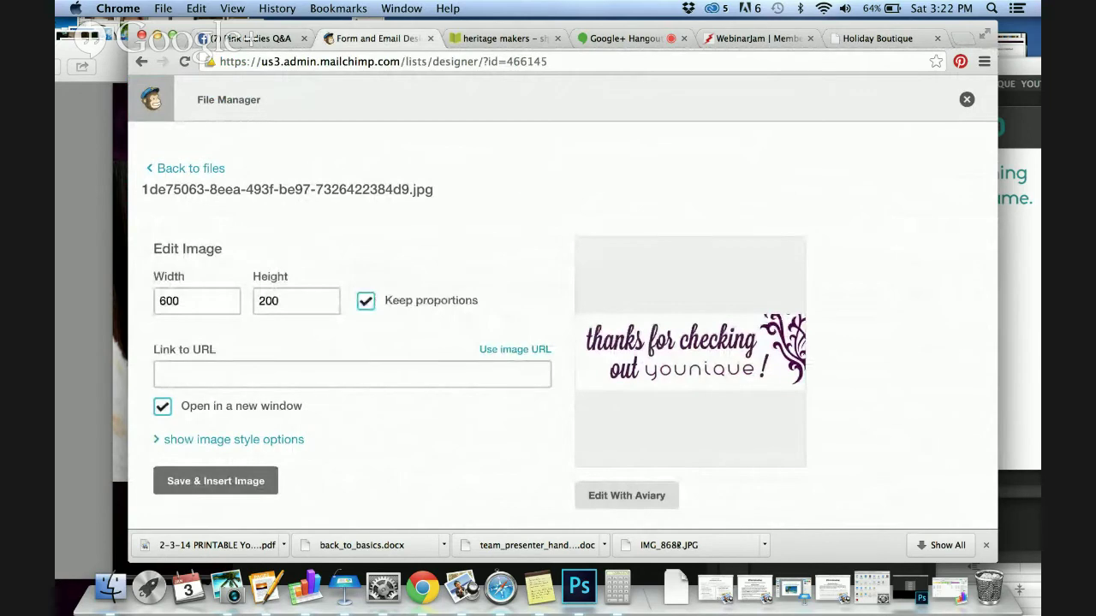
left_click(245, 481)
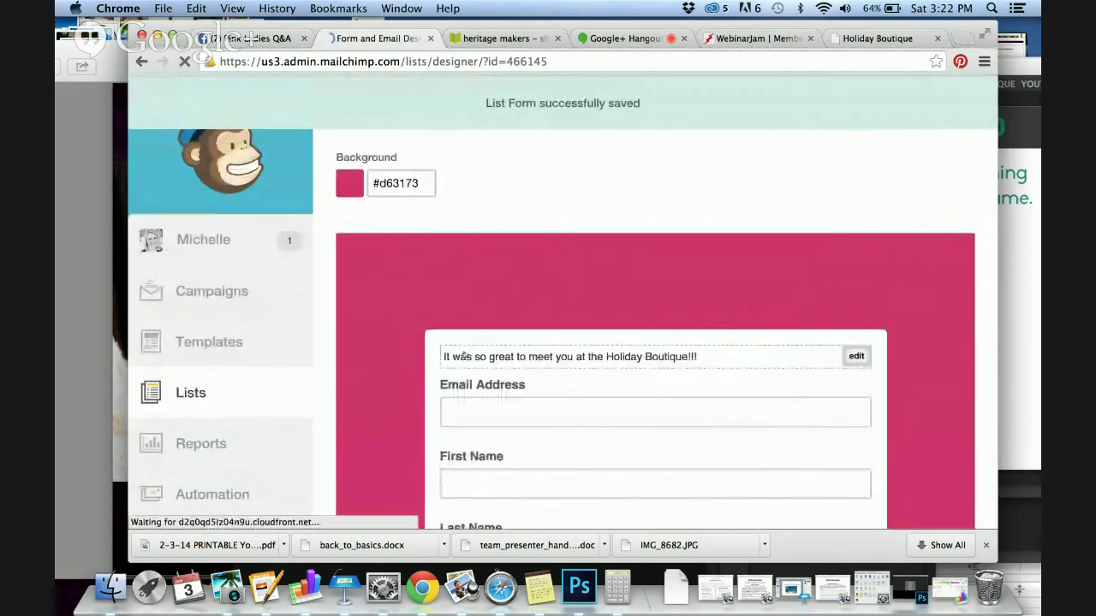
Open the page background colour picker and shift the hue toward magenta-purple
left_click(401, 183)
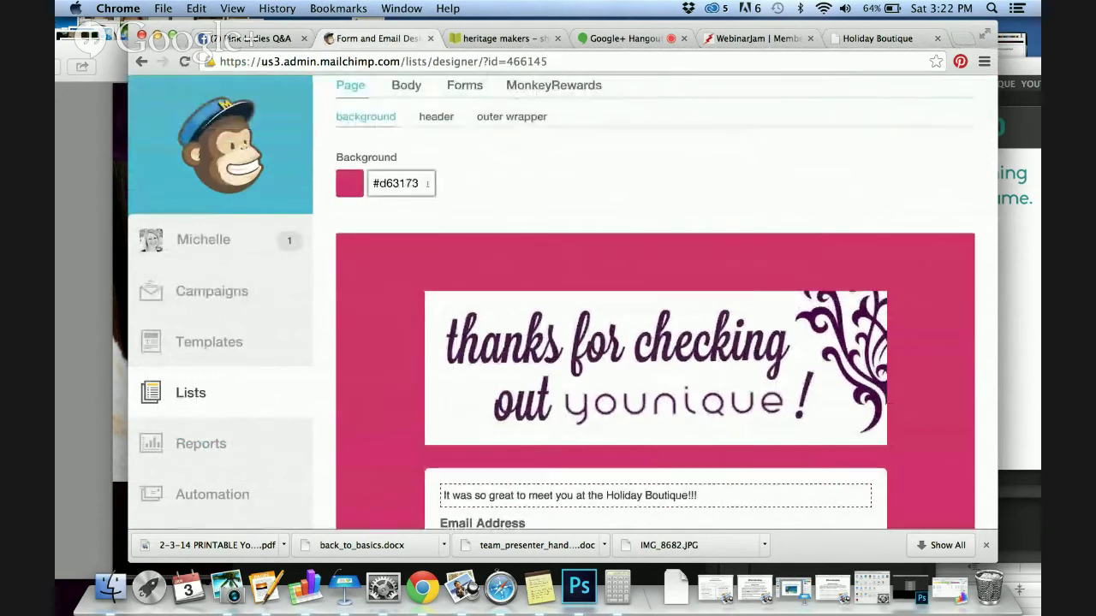
left_click(494, 223)
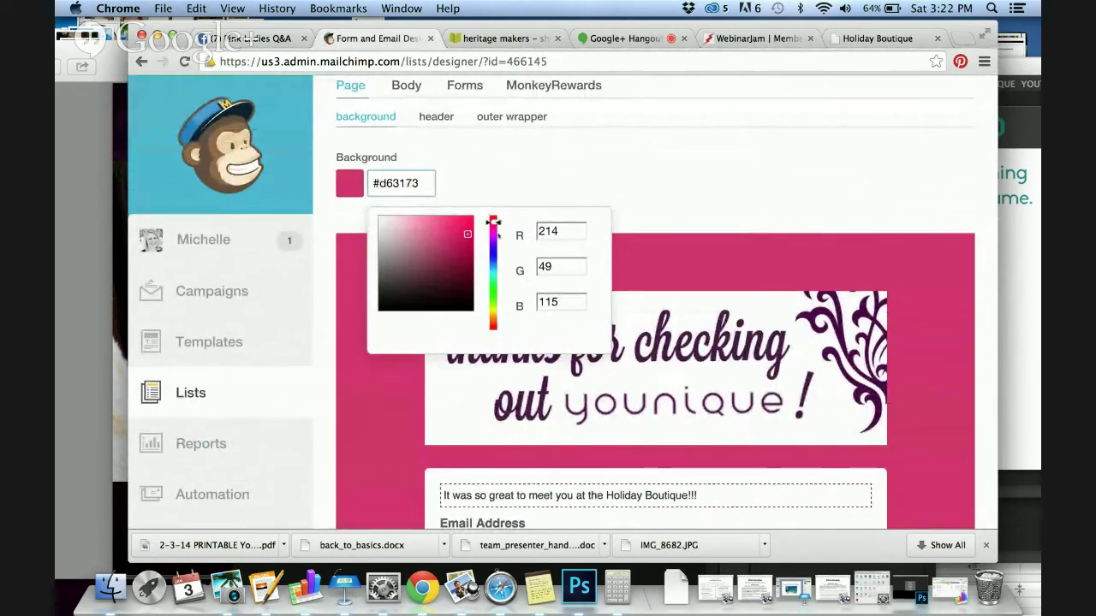
left_click(495, 233)
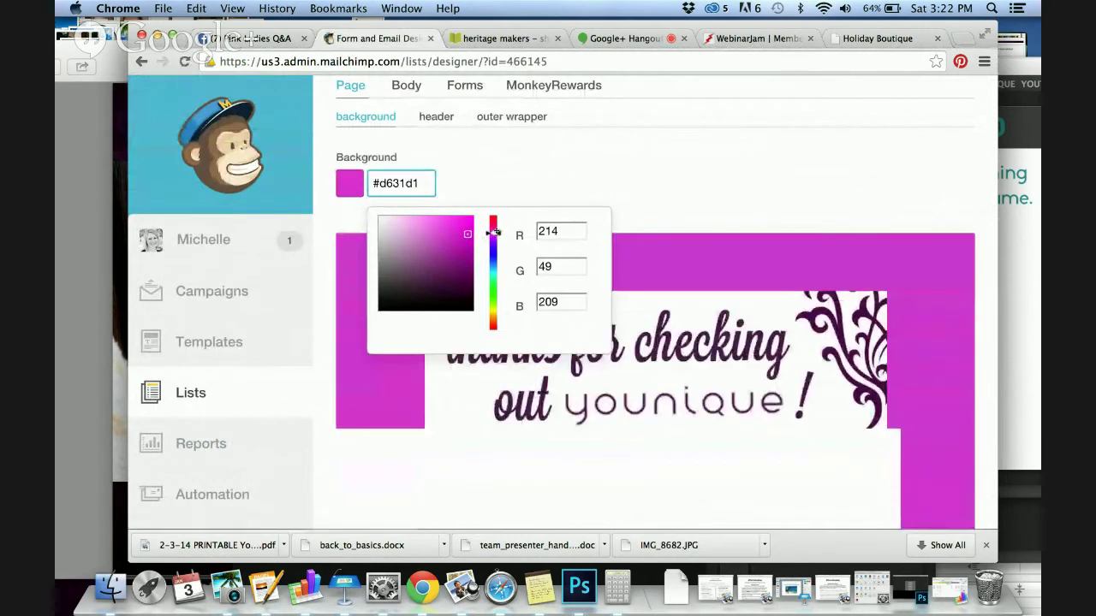
left_click(494, 238)
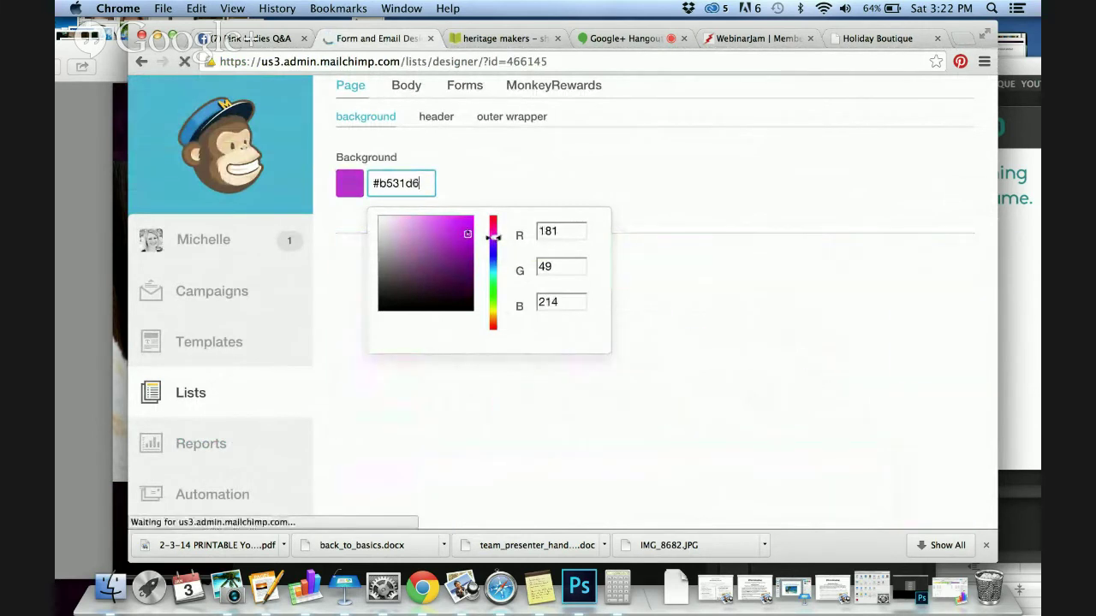
left_click(462, 228)
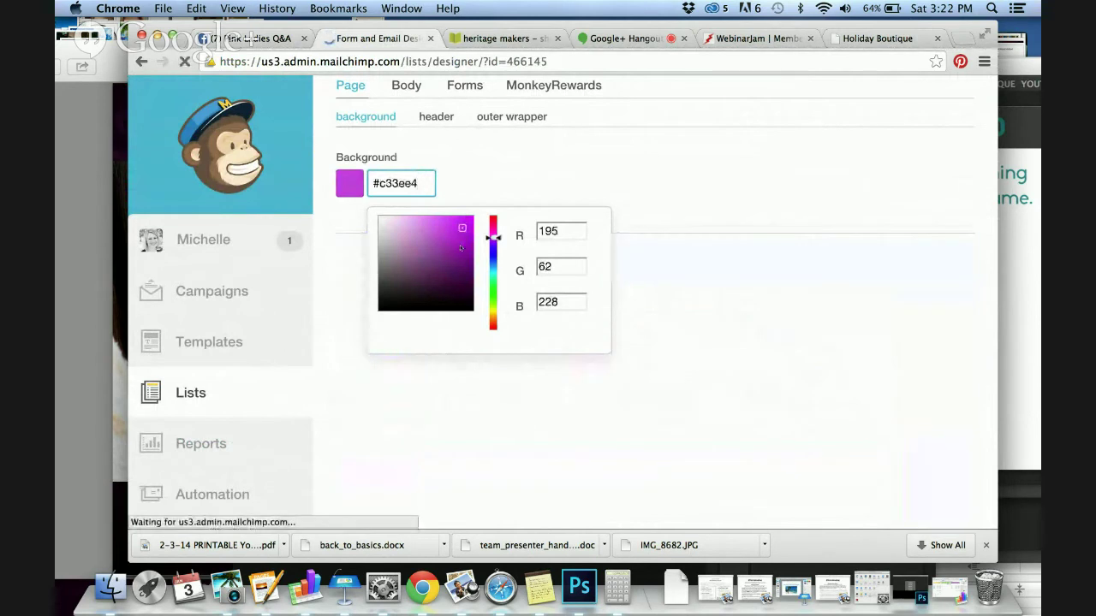
left_click(460, 246)
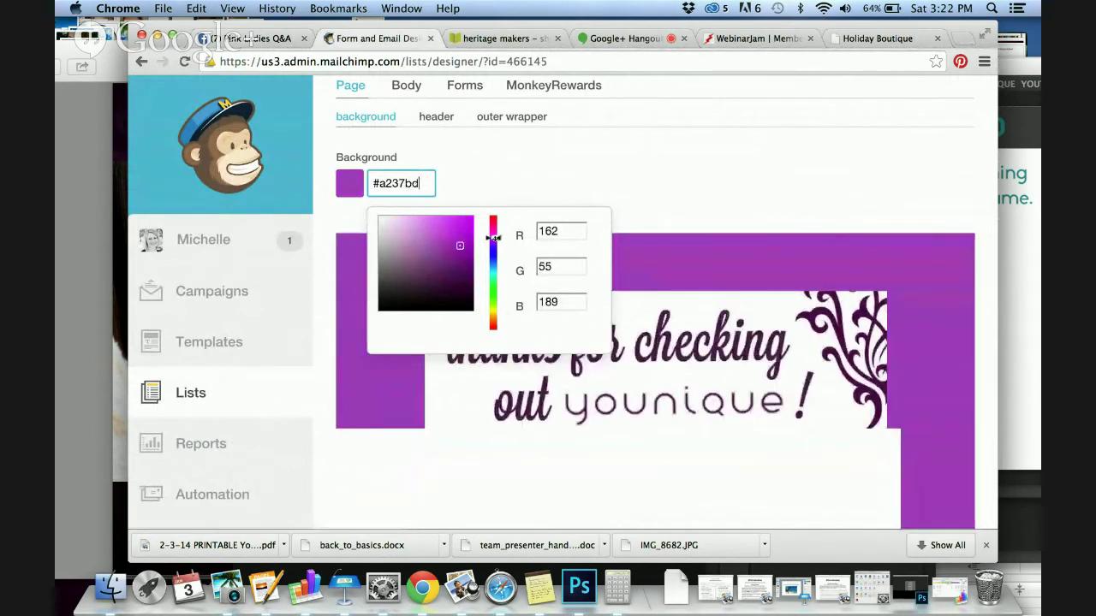
left_click(494, 241)
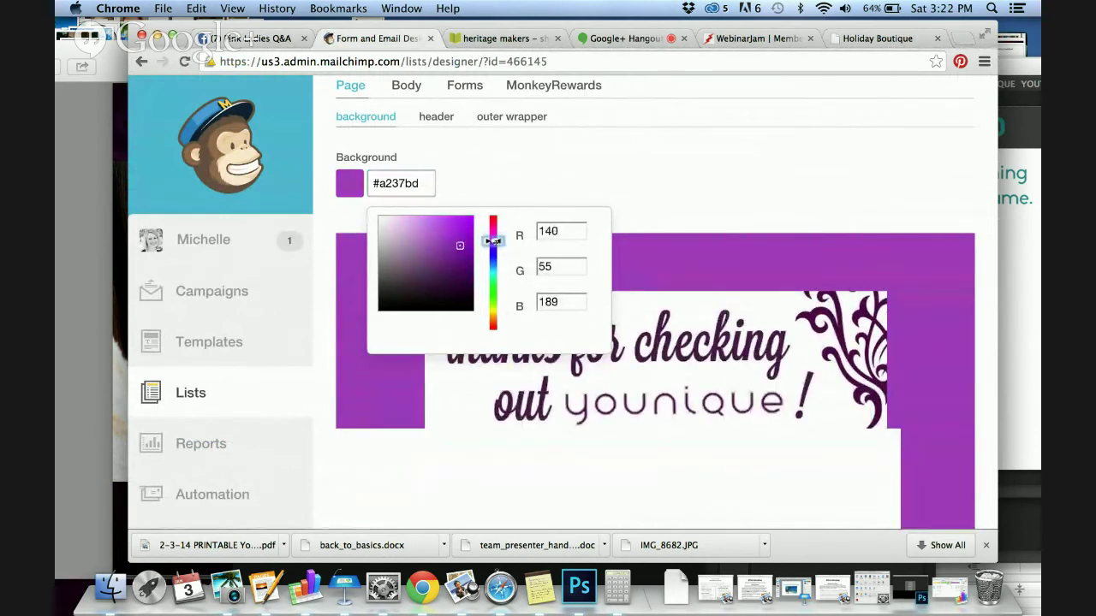
Darken the page background to the deep purple #6a196d and close the picker
left_click_drag(494, 241, 494, 236)
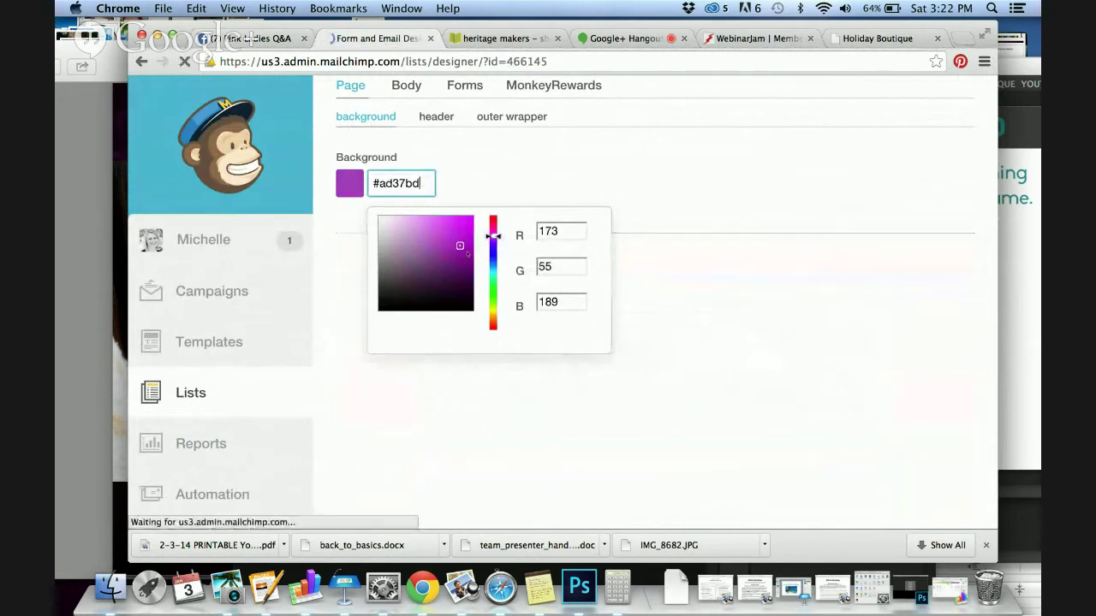
left_click(469, 253)
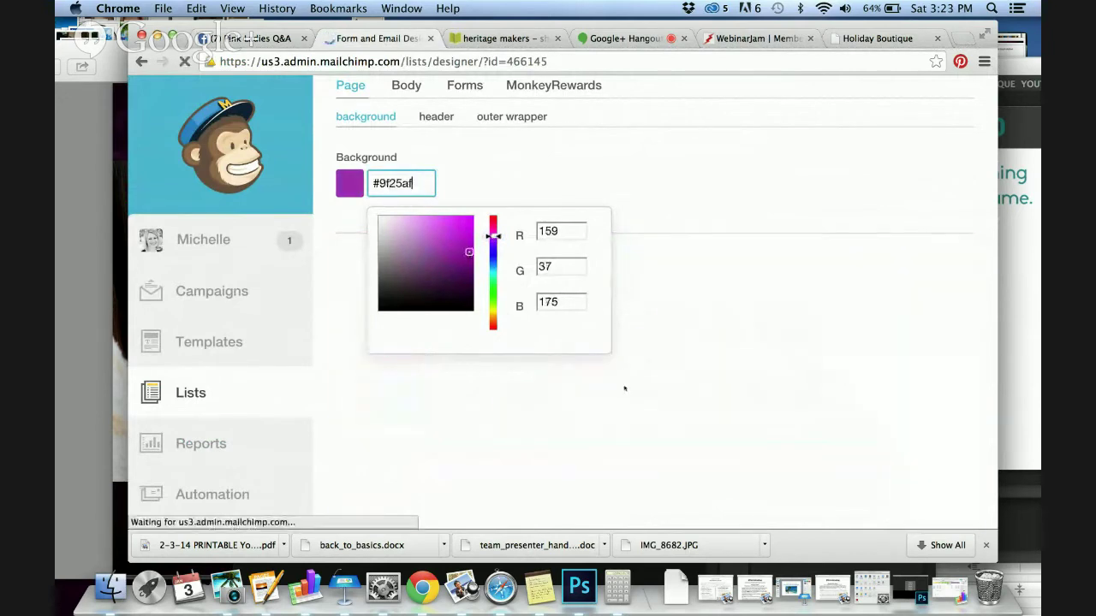
left_click(461, 265)
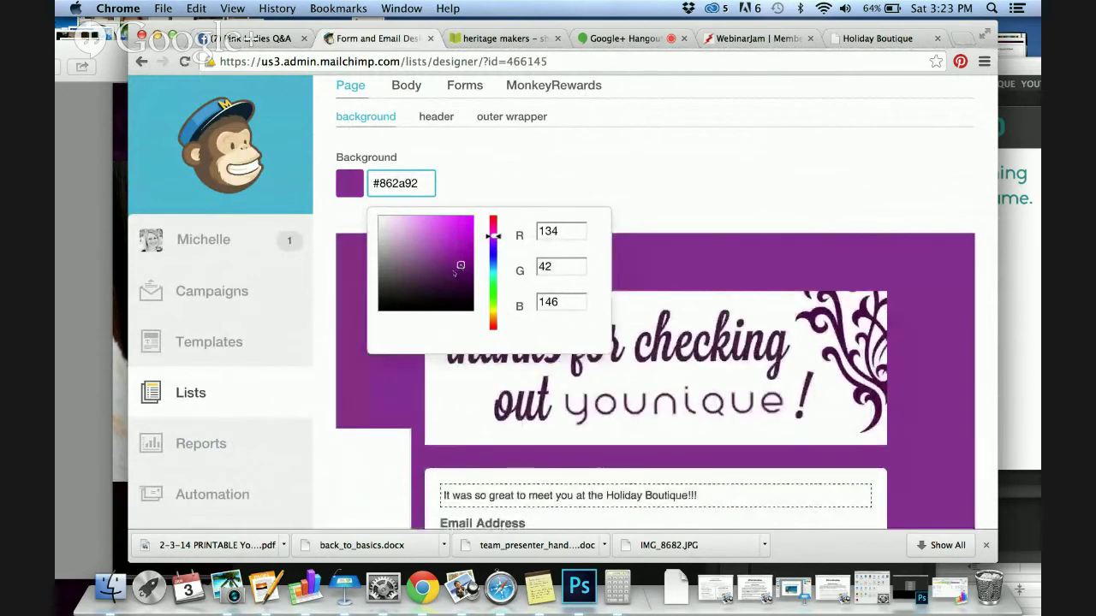
left_click(450, 270)
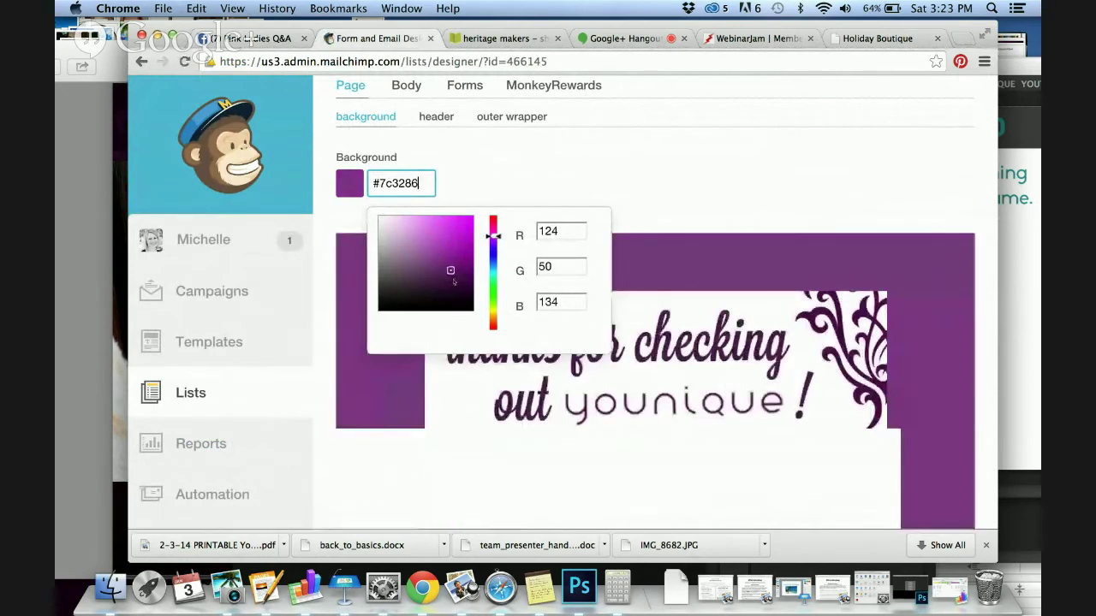
left_click(453, 280)
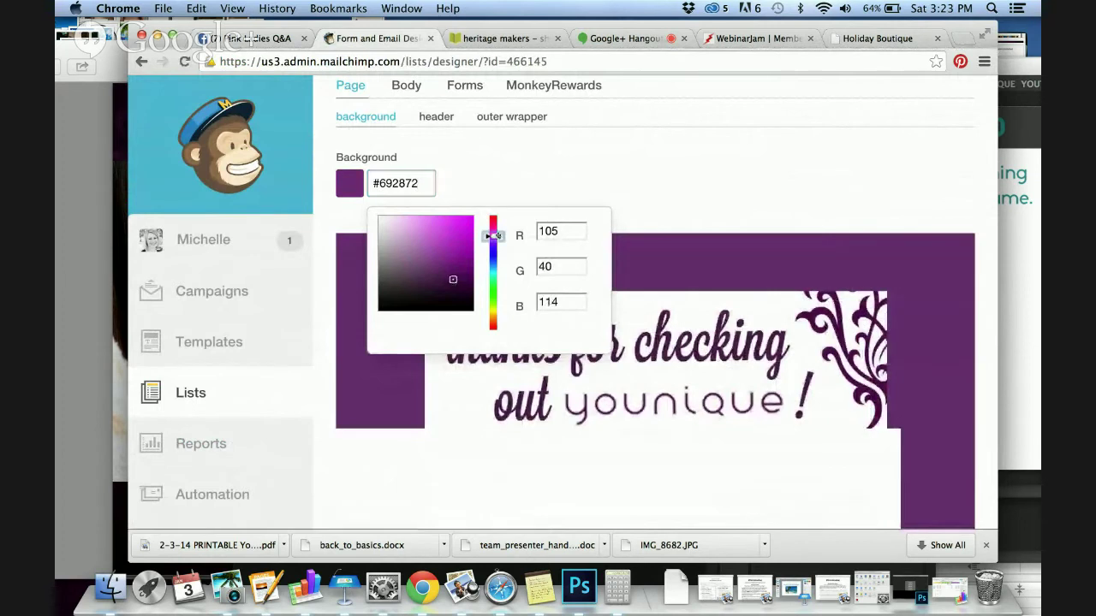
left_click_drag(496, 236, 496, 235)
left_click(468, 282)
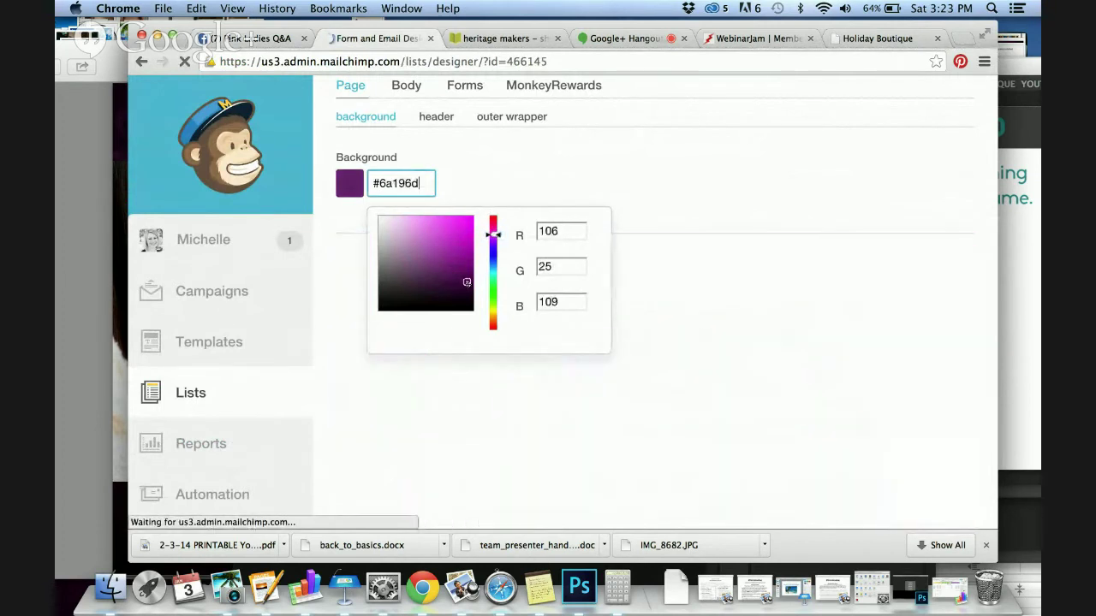
left_click(660, 192)
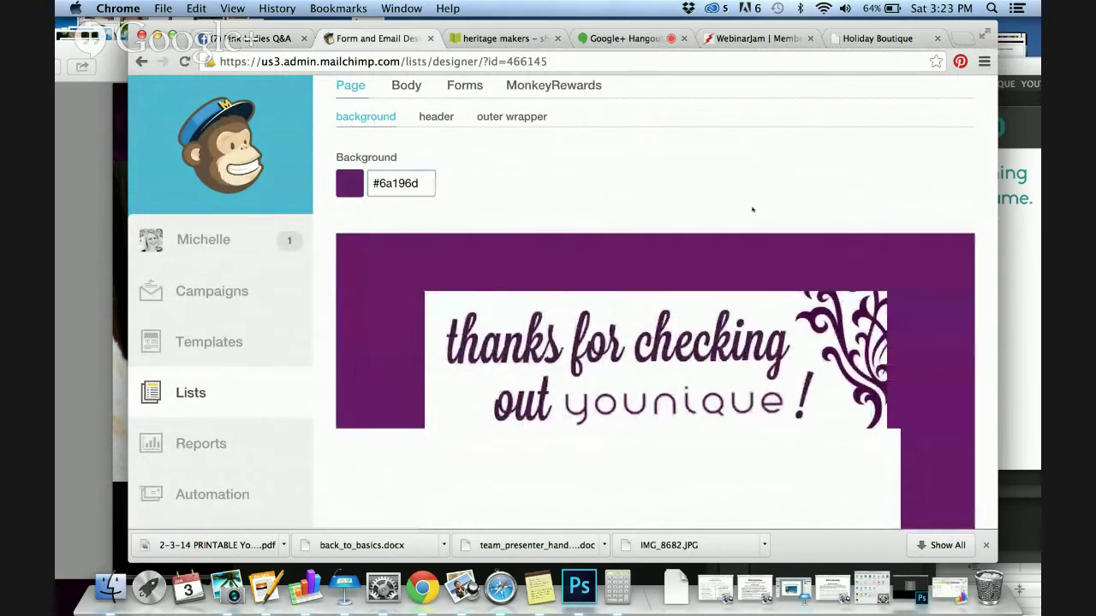
scroll(753, 210, "down", 4)
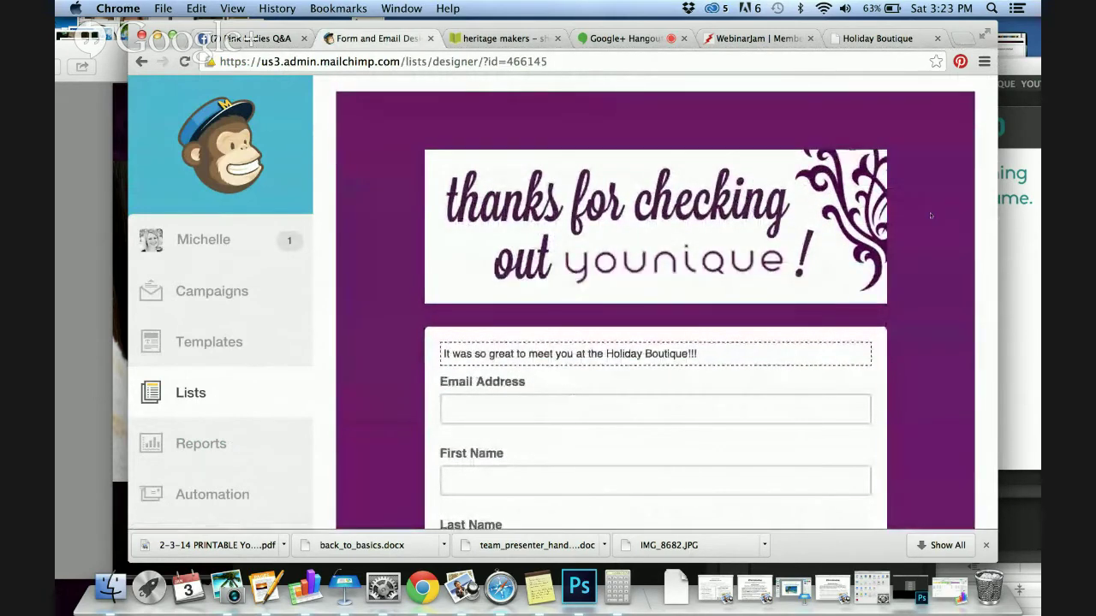
scroll(931, 216, "down", 5)
scroll(931, 215, "up", 3)
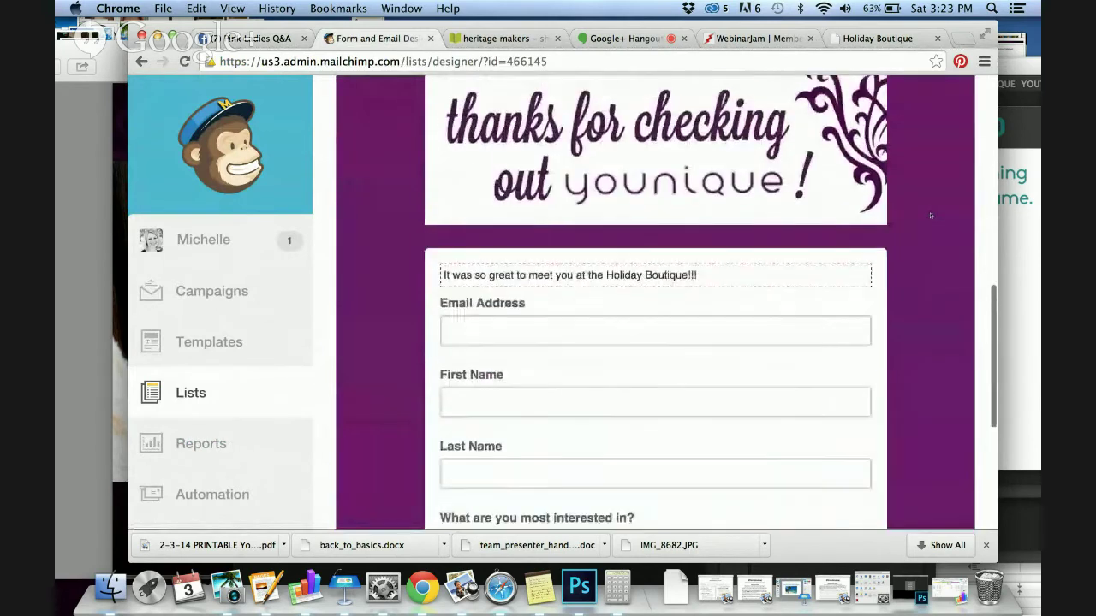
scroll(930, 216, "up", 5)
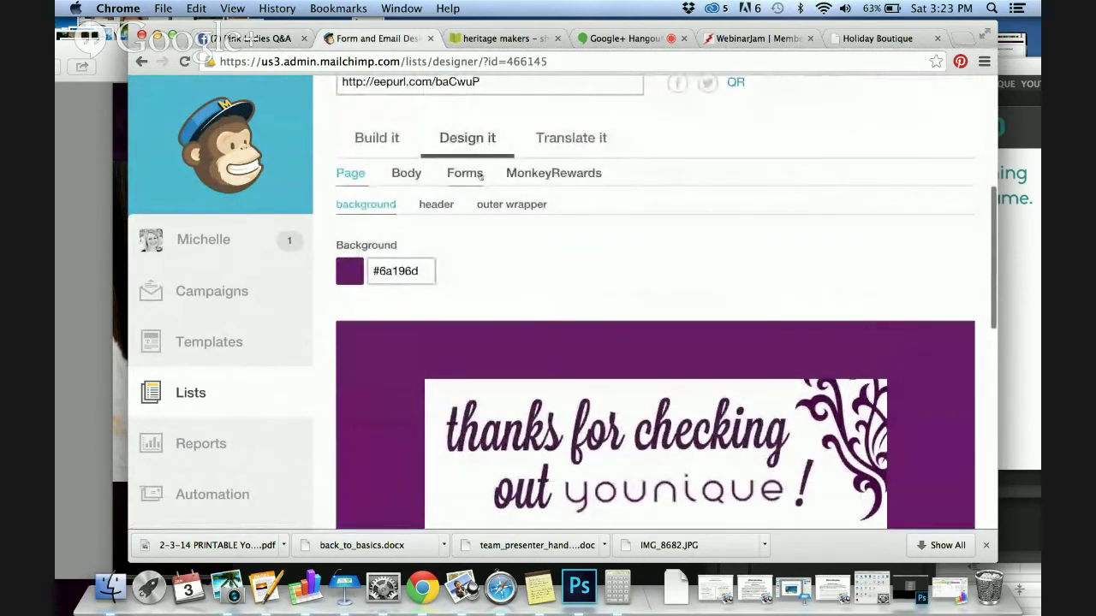
left_click(572, 139)
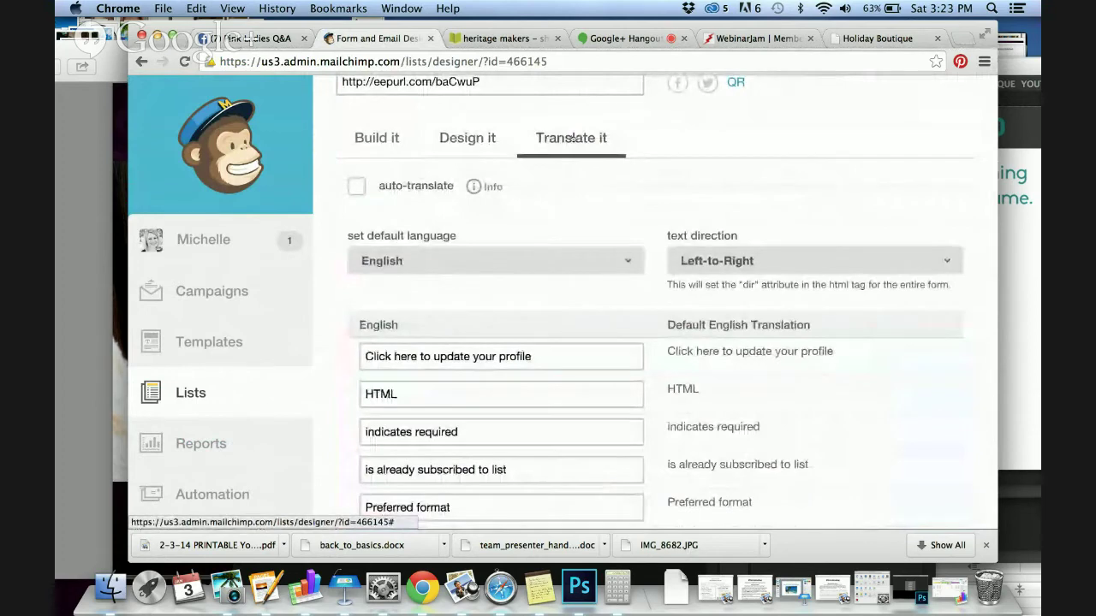
scroll(580, 194, "down", 12)
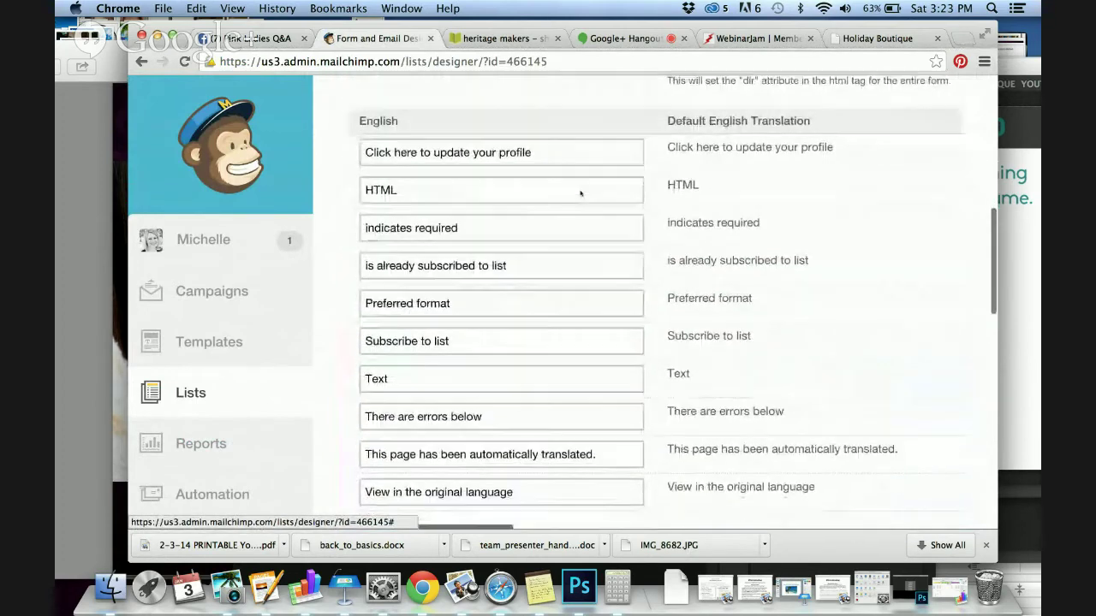
scroll(581, 194, "up", 4)
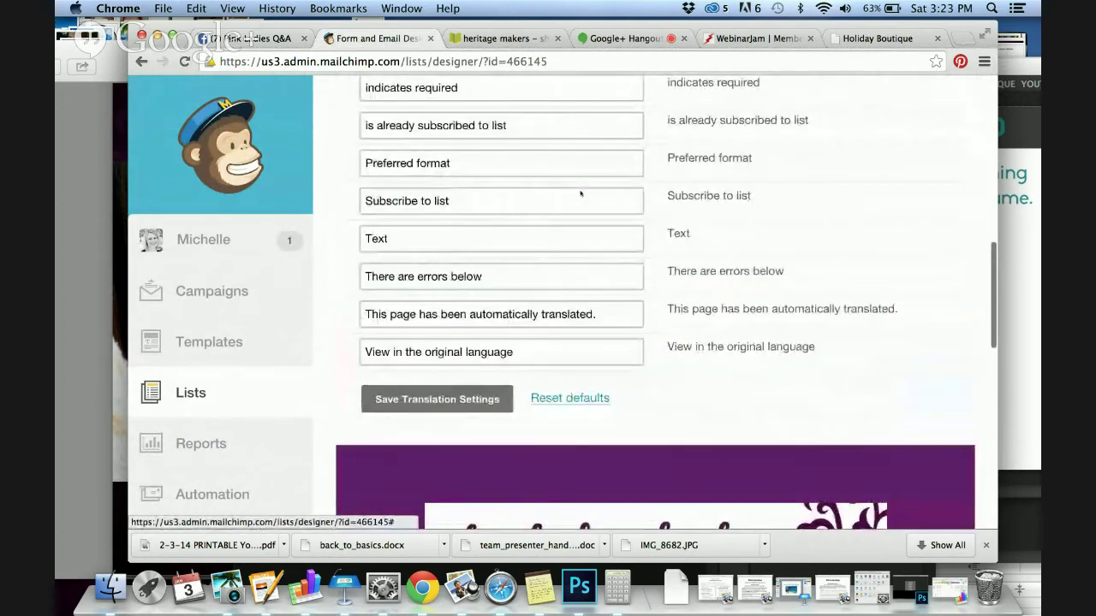
scroll(580, 194, "up", 3)
scroll(541, 141, "up", 1)
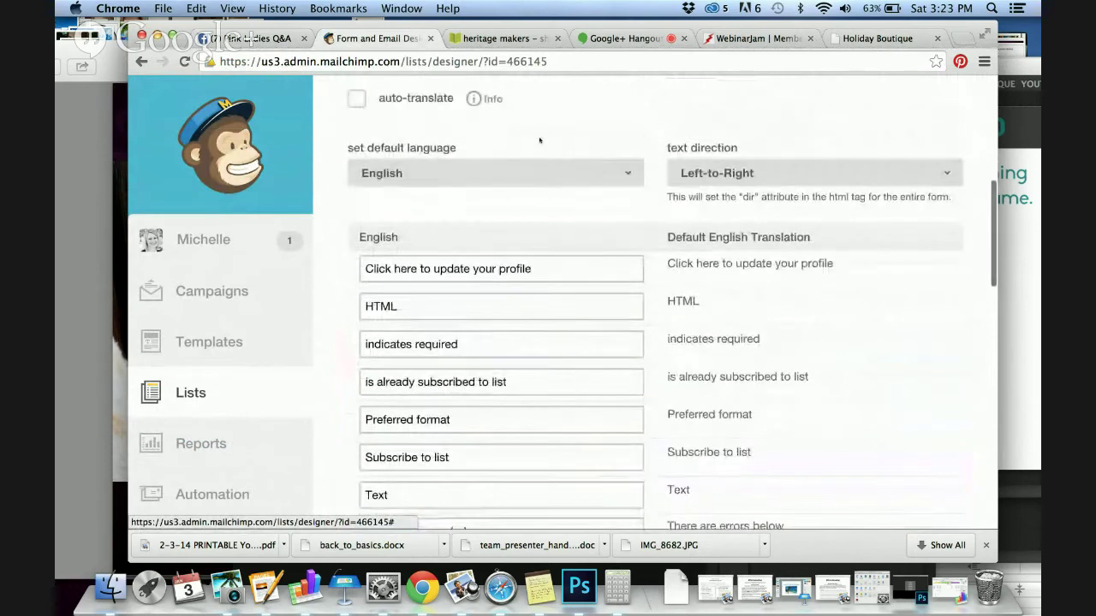
scroll(540, 139, "up", 1)
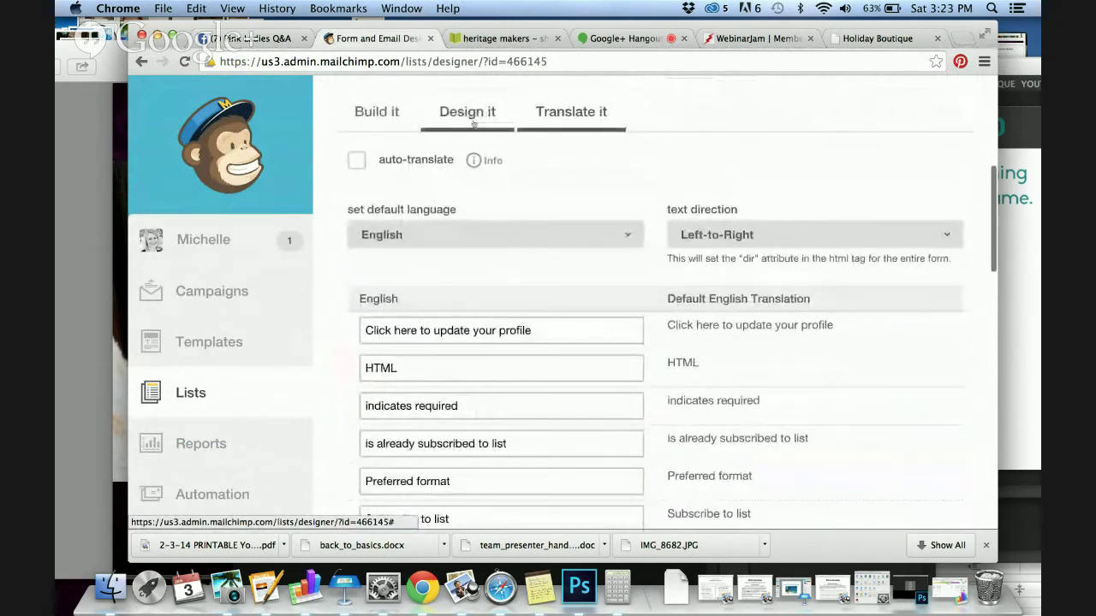
left_click(470, 113)
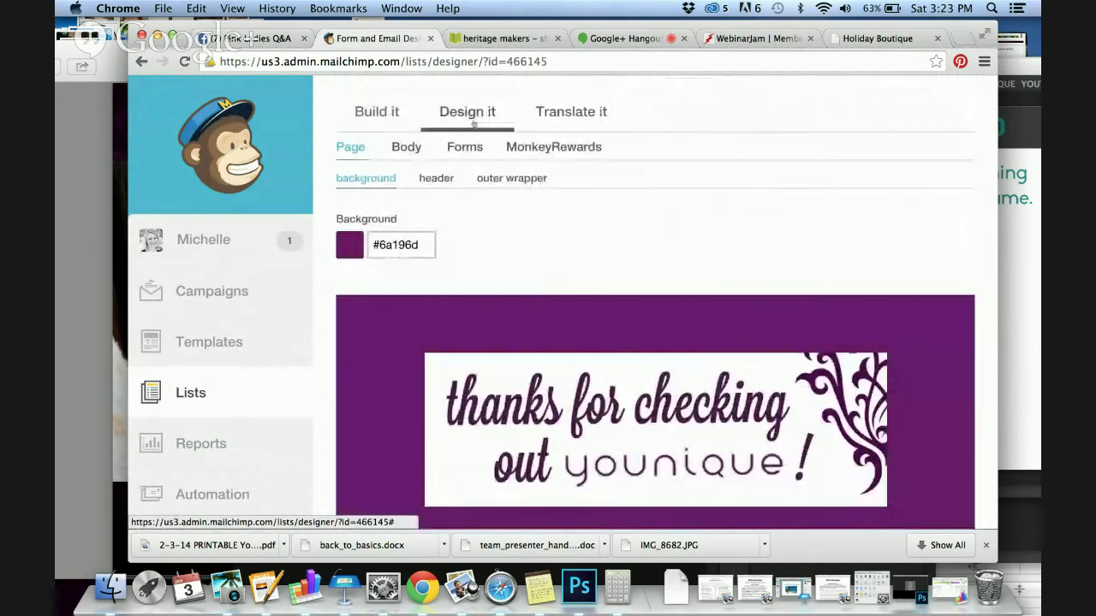
left_click(437, 179)
left_click(505, 179)
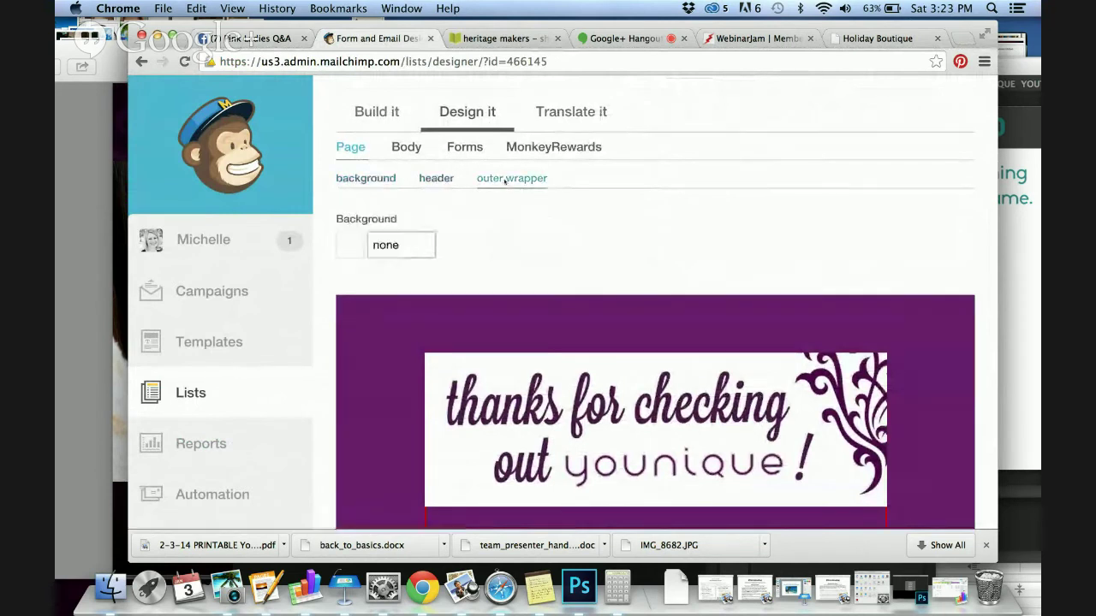
left_click(385, 245)
left_click(459, 232)
scroll(350, 291, "down", 15)
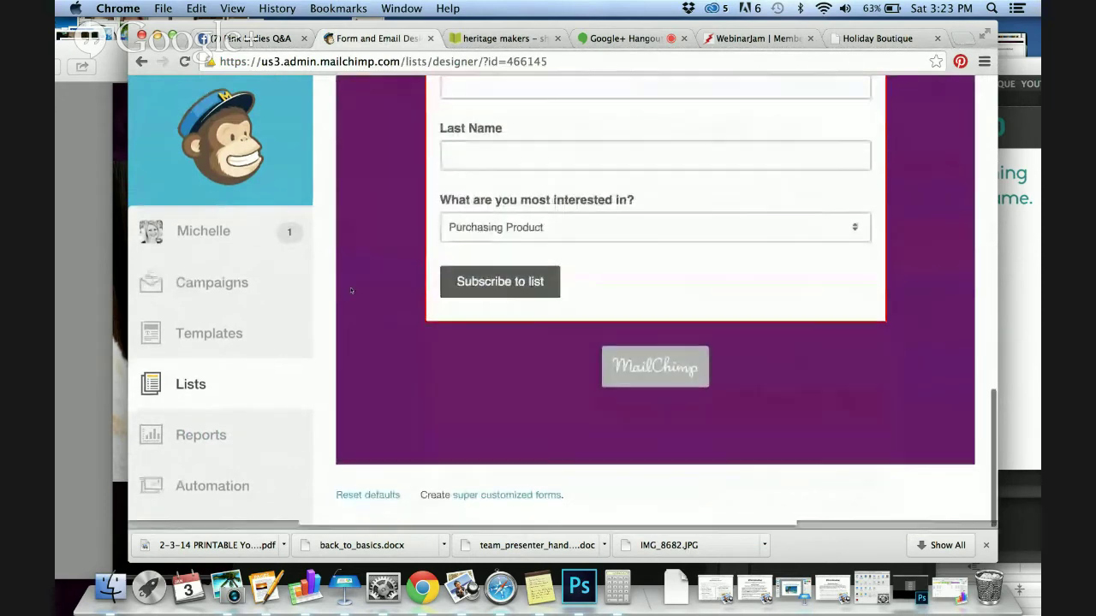
left_click(227, 297)
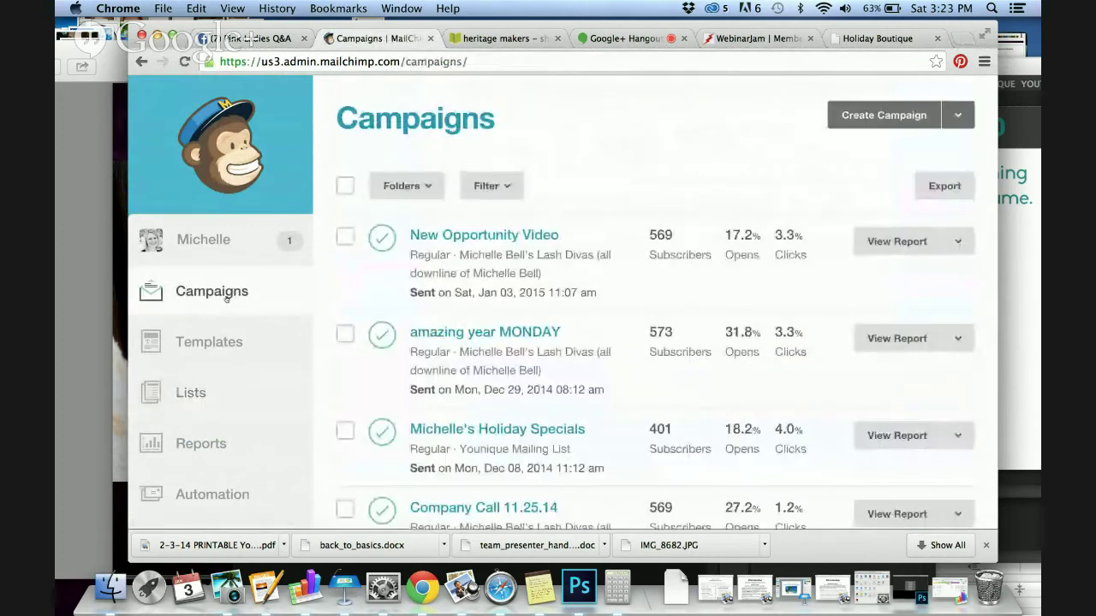
Create a new campaign of the Regular ol' Campaign type
left_click(882, 115)
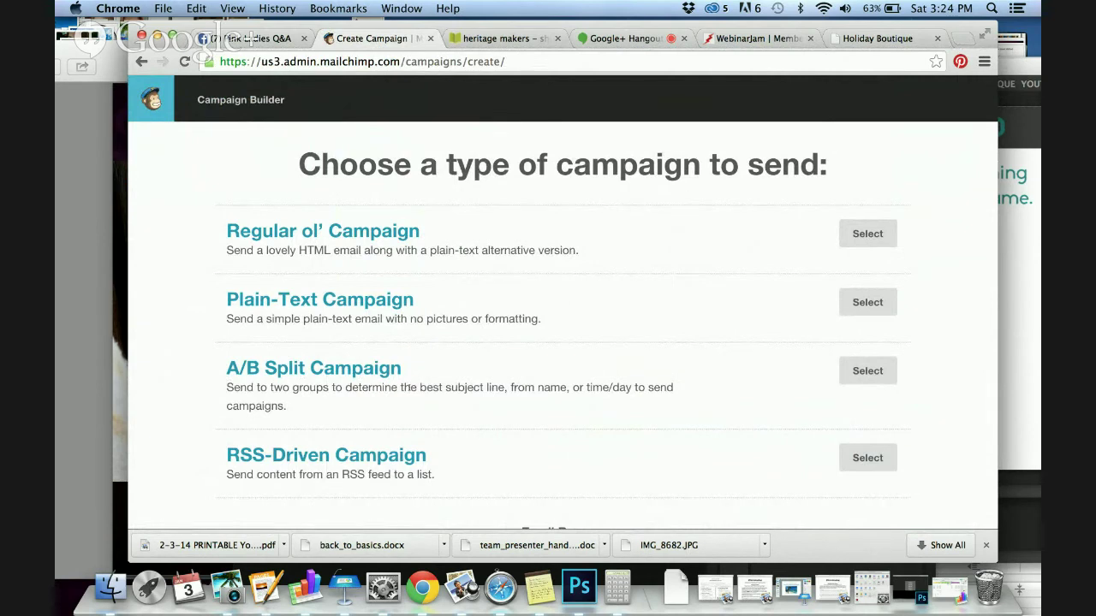
left_click(868, 234)
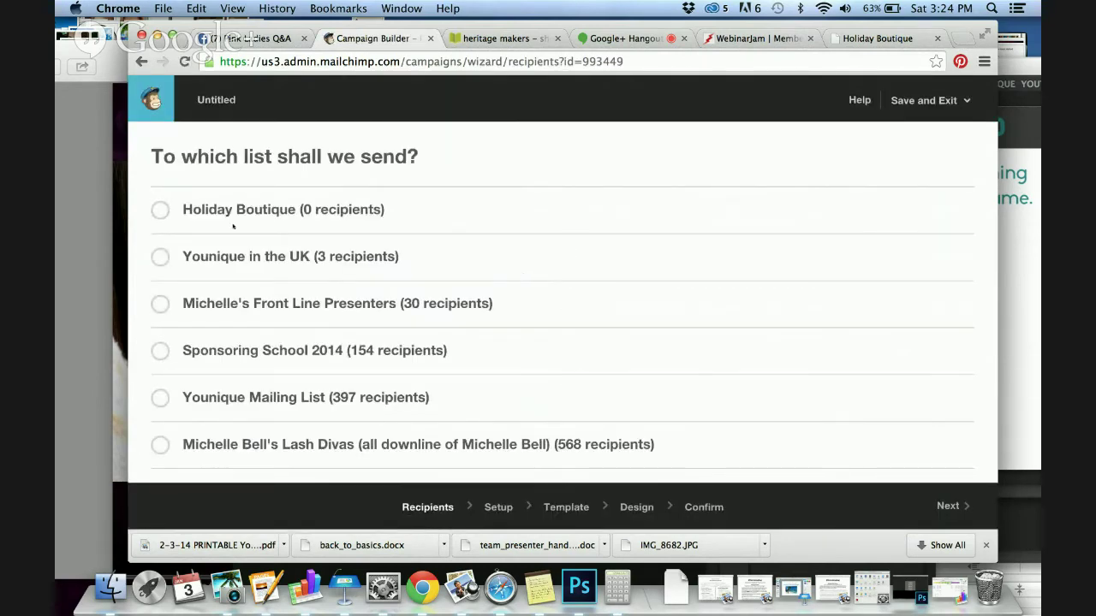
Choose the Holiday Boutique list as the recipients and continue to setup
left_click(161, 210)
scroll(542, 280, "down", 3)
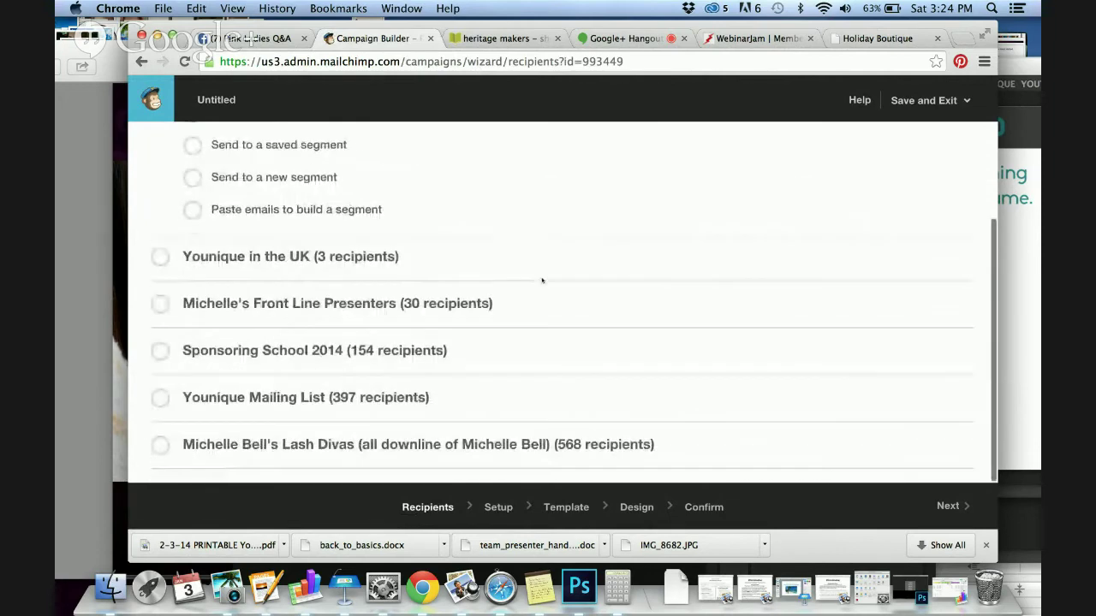
left_click(949, 506)
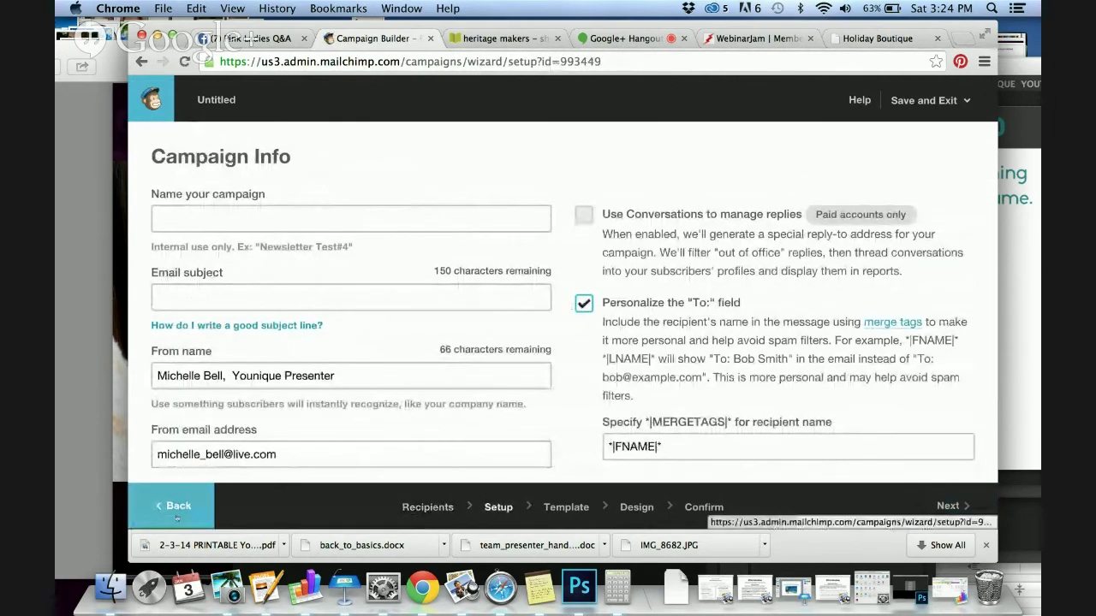
Look at sending to a list segment instead, then keep the entire list and continue to campaign info
left_click(178, 506)
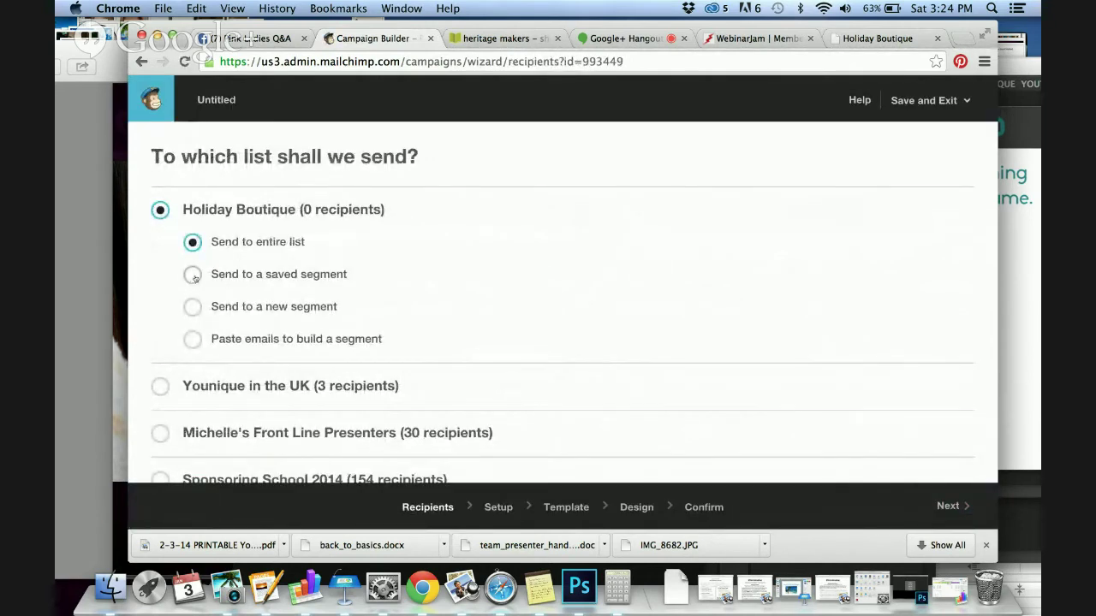
left_click(192, 274)
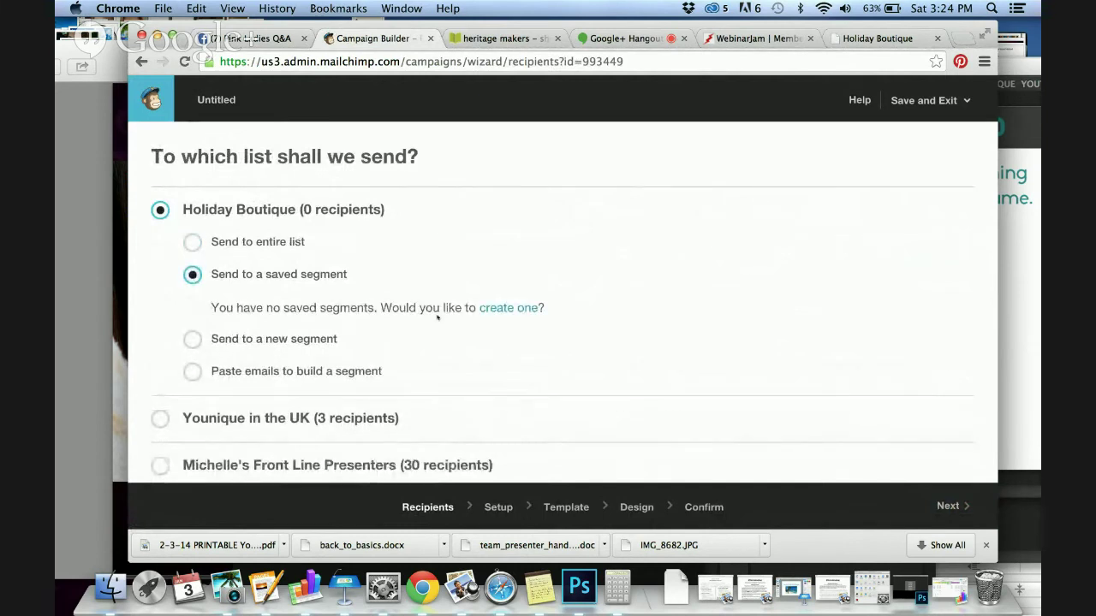
left_click(505, 308)
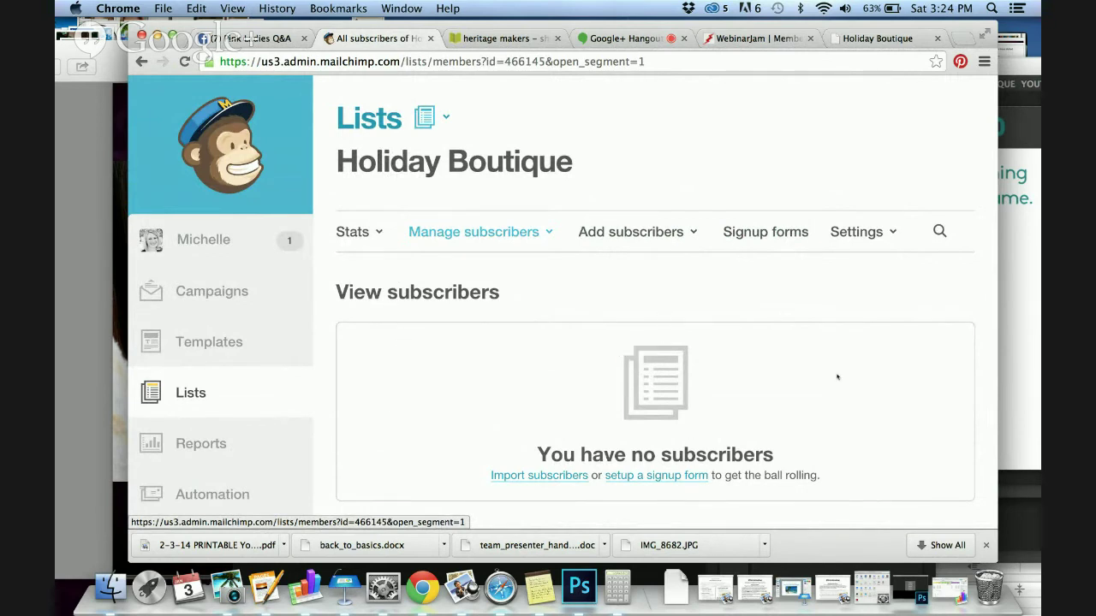
left_click(143, 62)
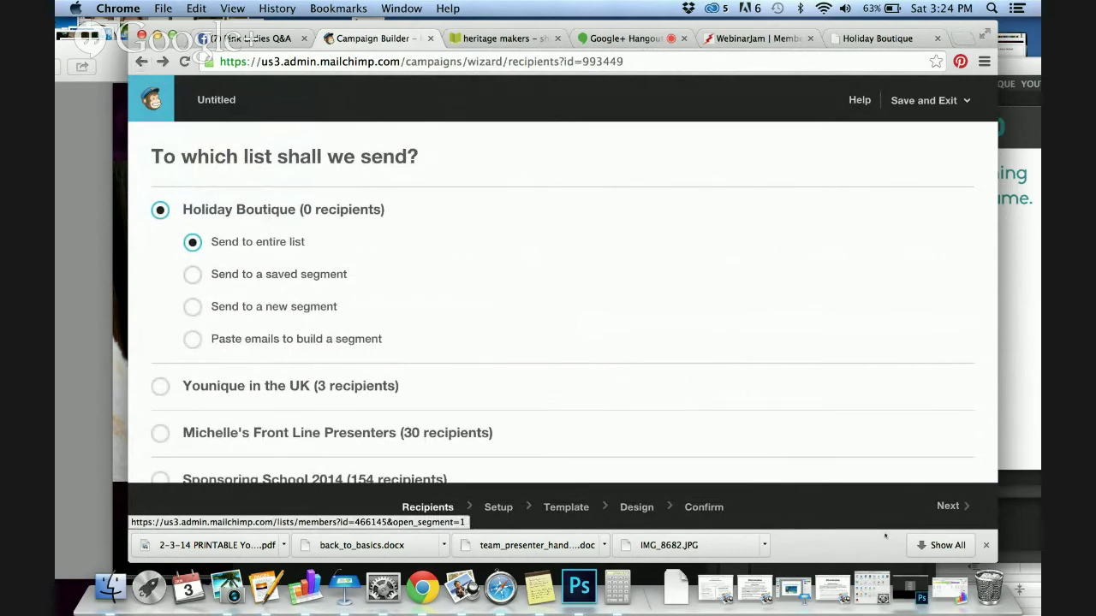
left_click(966, 499)
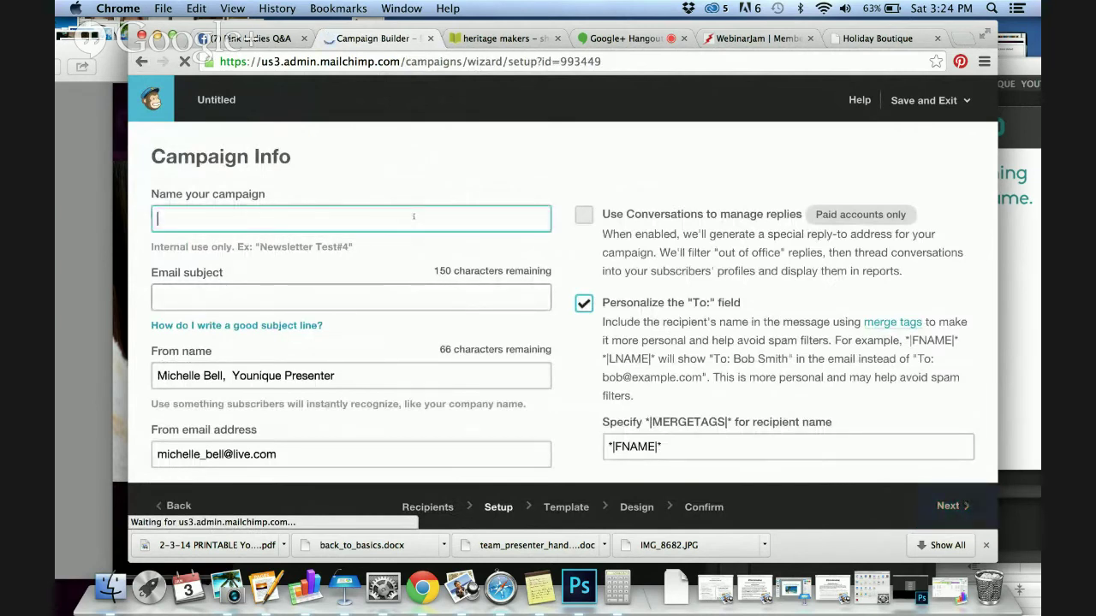
Name the campaign 'holiday followup' with subject 'Met you at the Holiday Boutique', then continue
left_click(414, 217)
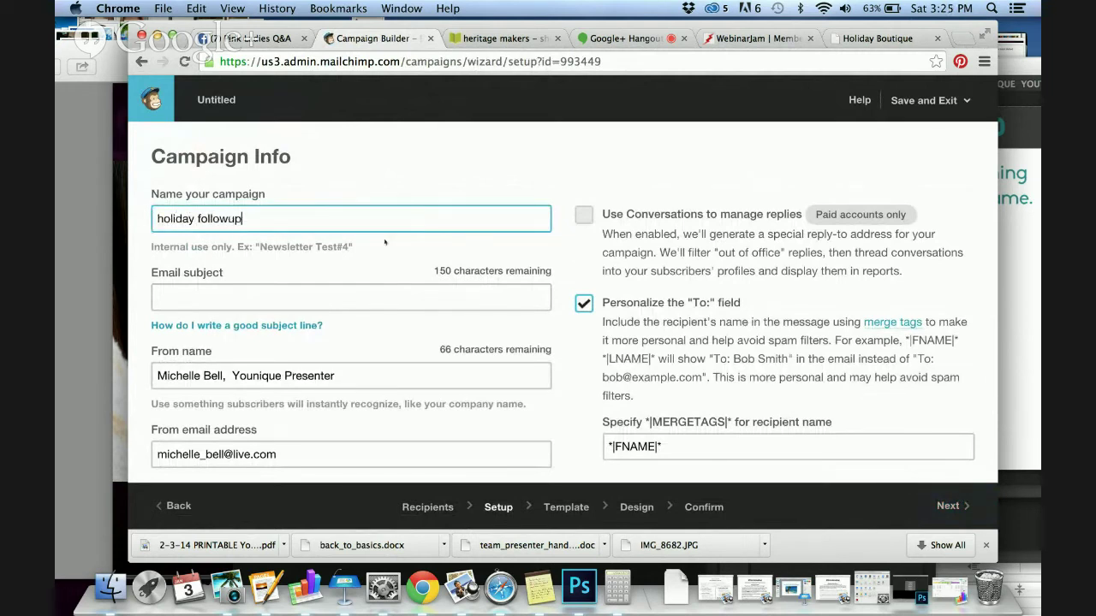
type("holiday followup")
left_click(355, 302)
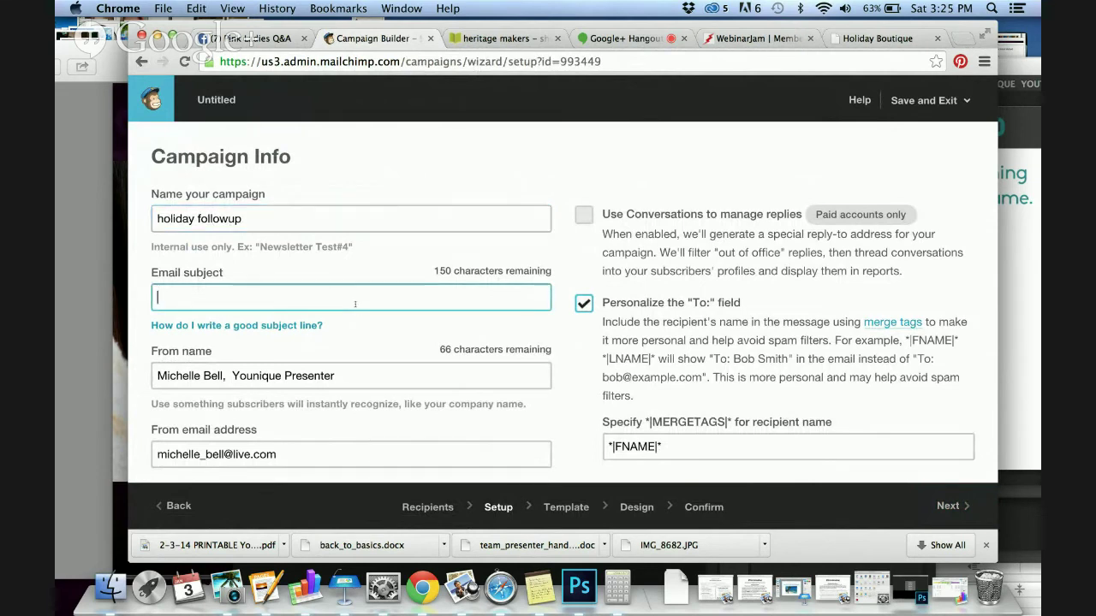
type("Met you at ")
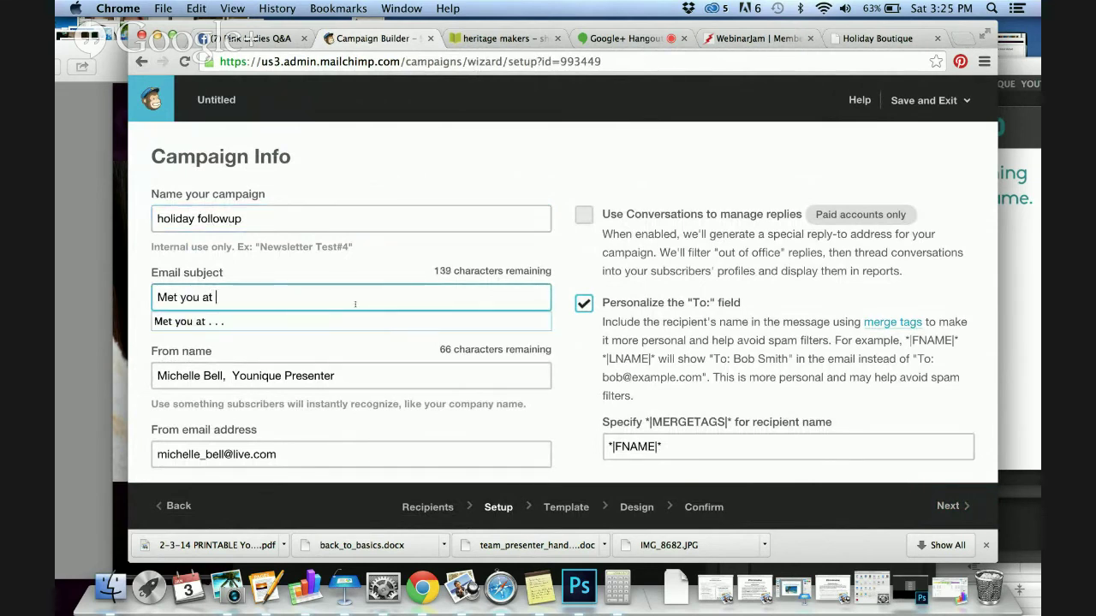
type("the Holiday Boutique")
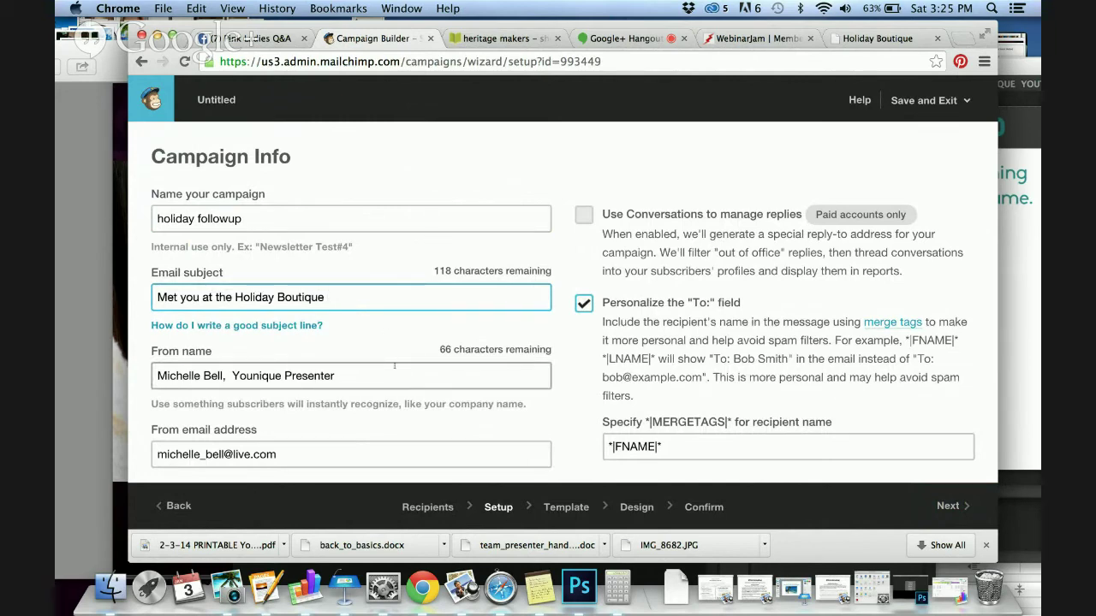
scroll(394, 367, "down", 15)
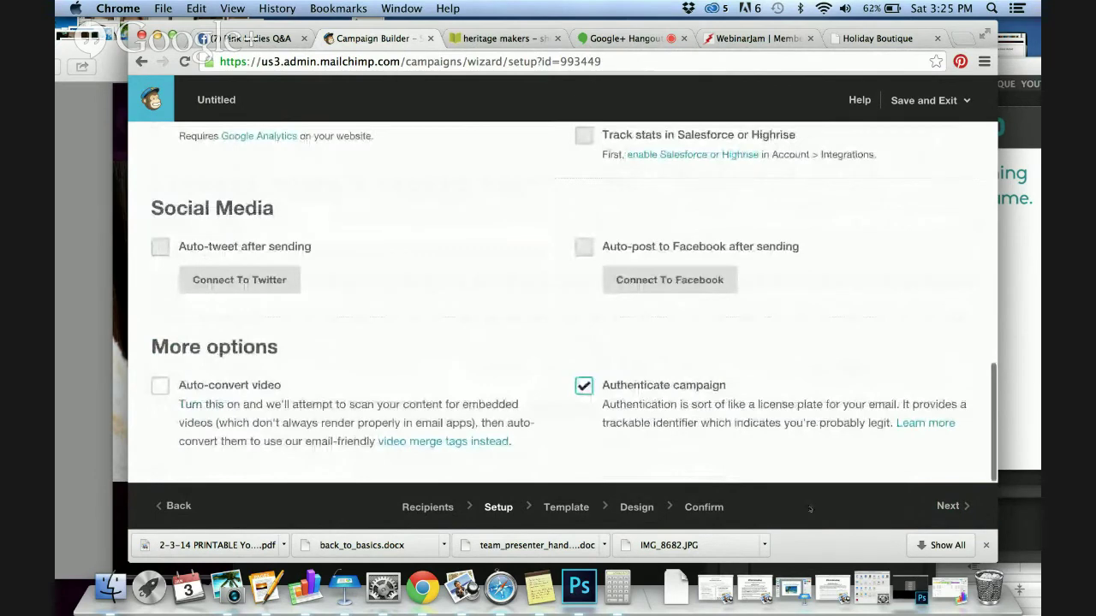
scroll(643, 317, "up", 5)
scroll(629, 342, "down", 3)
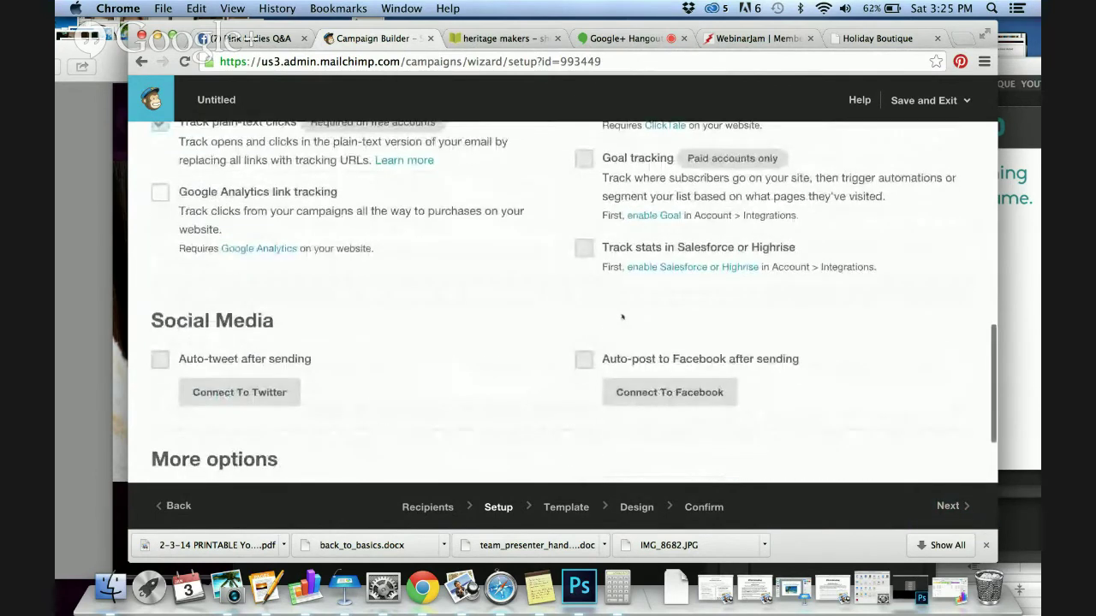
scroll(672, 381, "up", 3)
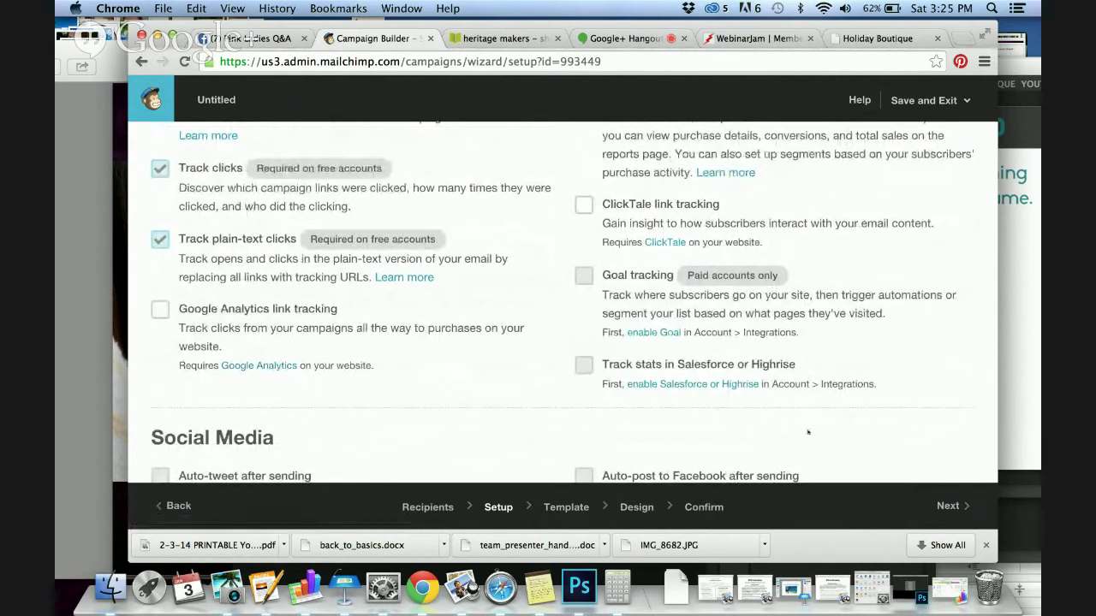
left_click(938, 505)
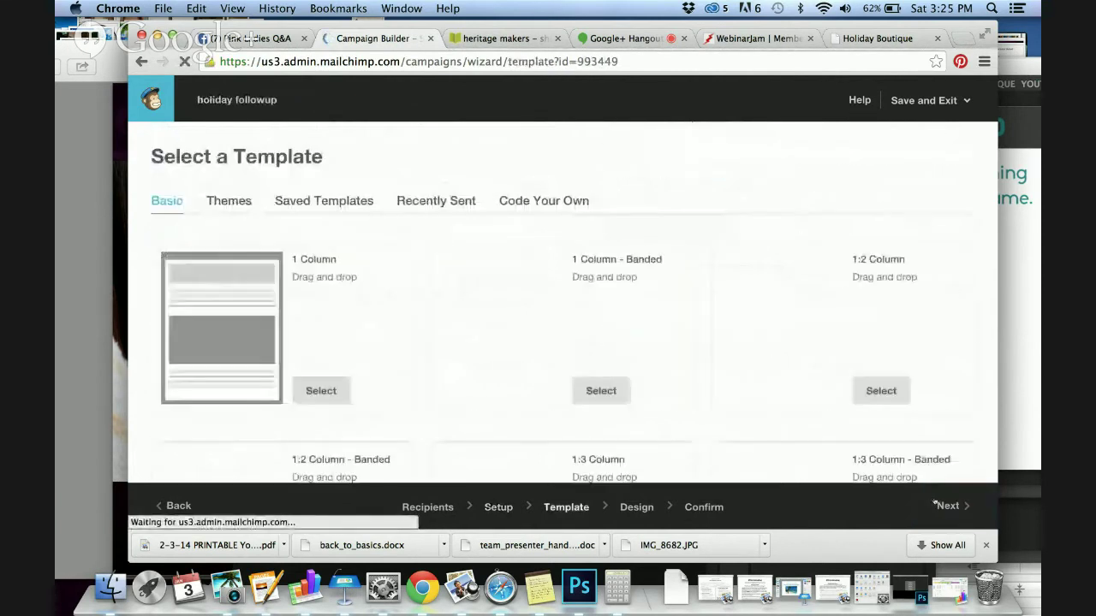
Browse the basic layouts and select the 1:2 Column template
scroll(787, 352, "down", 5)
scroll(788, 351, "down", 8)
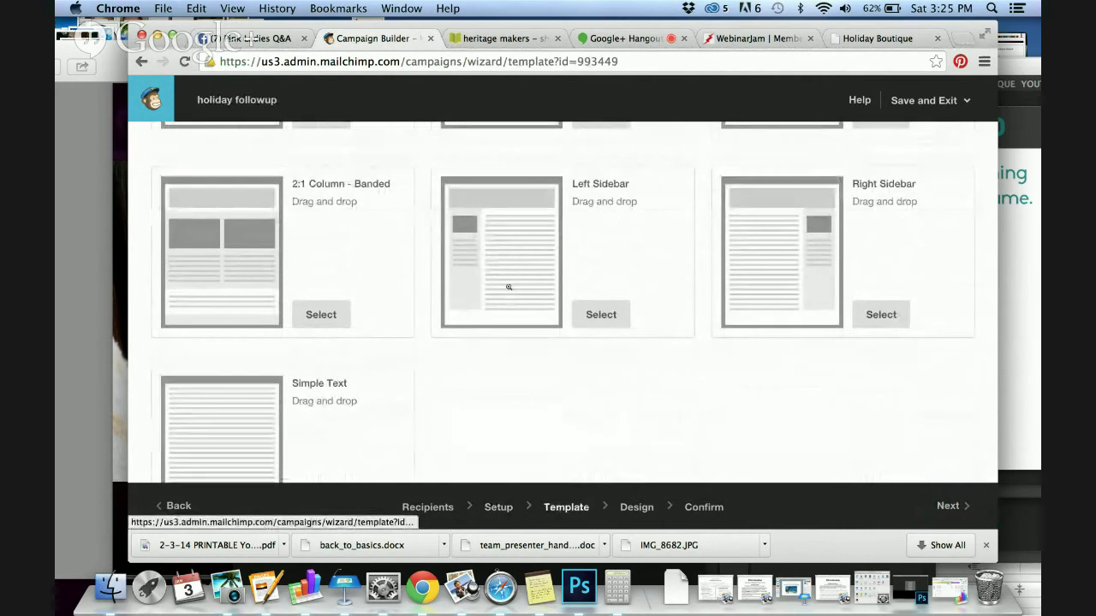
scroll(374, 334, "up", 10)
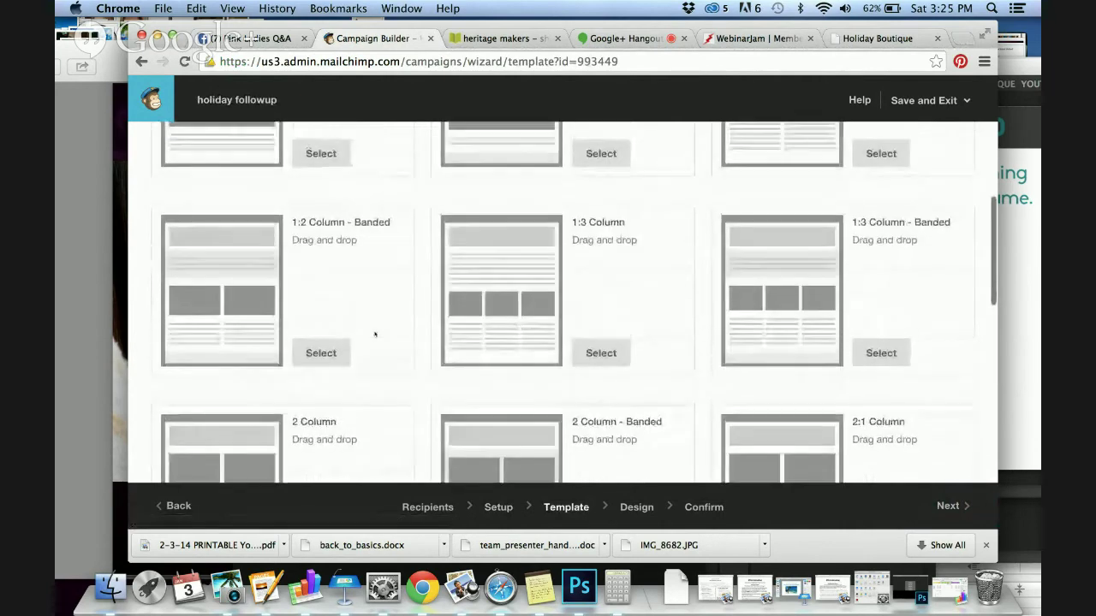
scroll(374, 334, "down", 3)
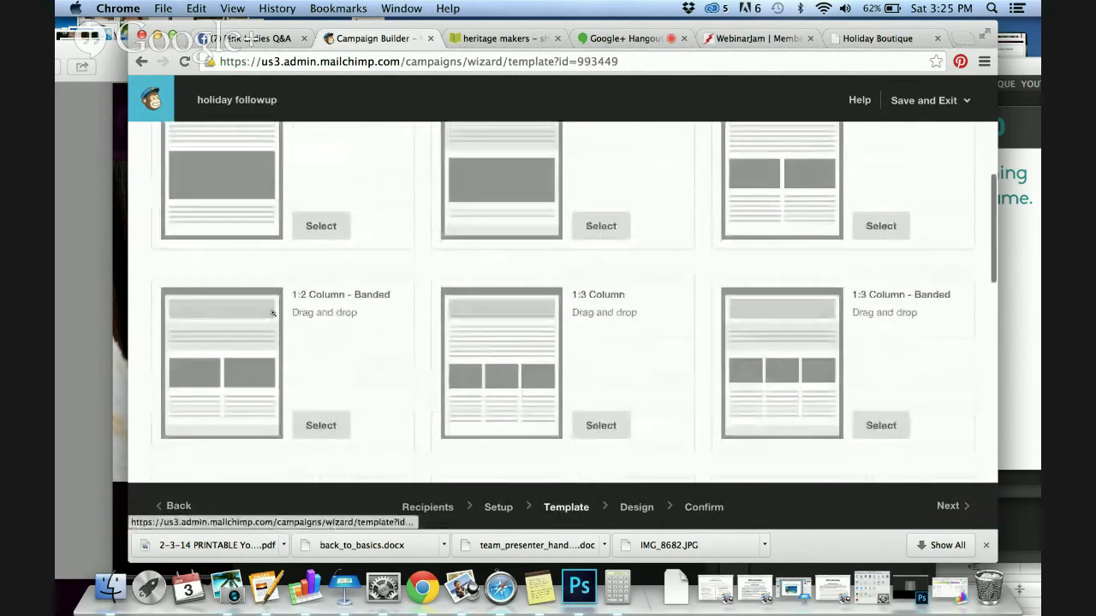
scroll(343, 310, "up", 5)
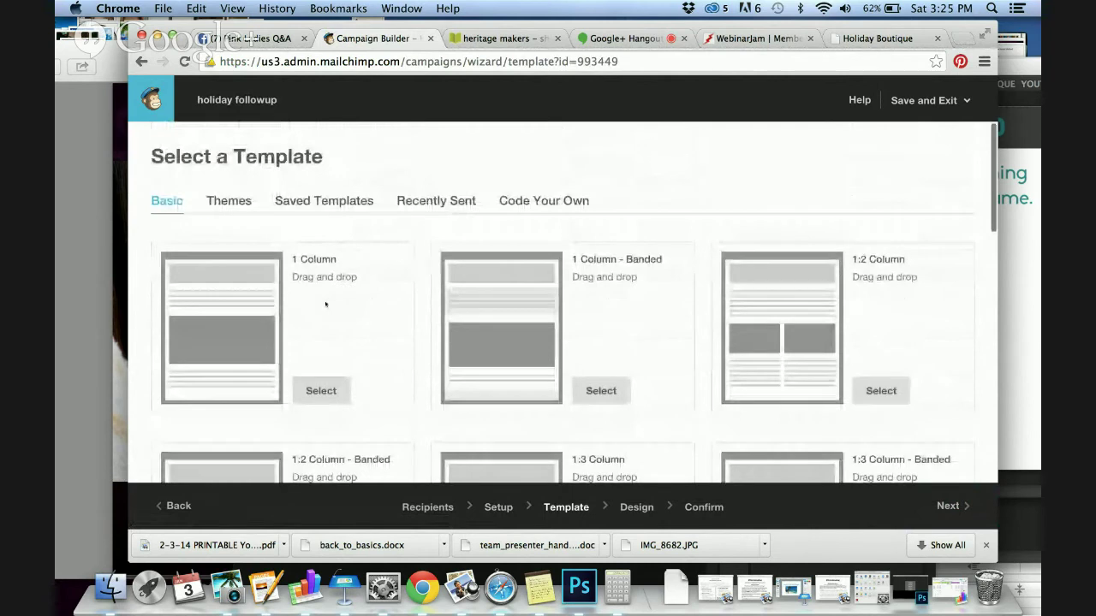
left_click(870, 383)
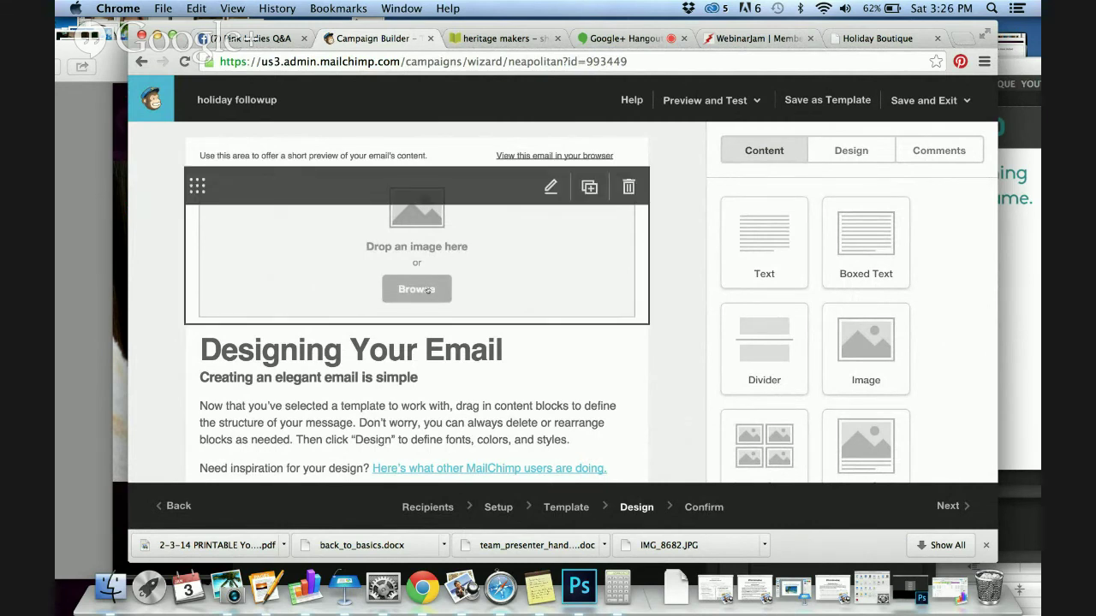
Put the exclusiveinvite image from File Manager page 2 in the top image block, then open the text block
left_click(427, 290)
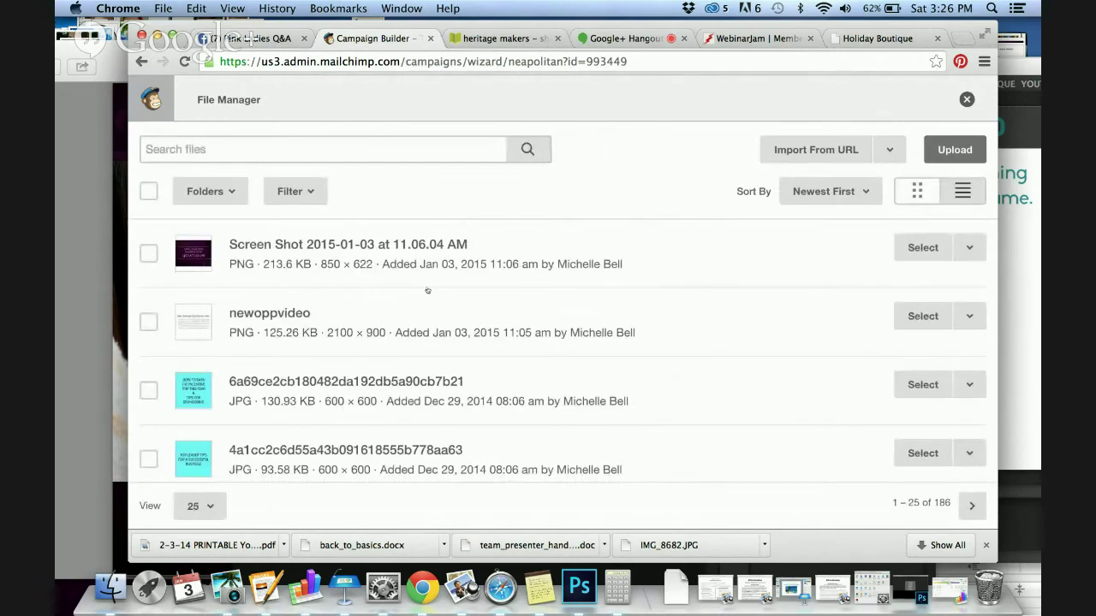
scroll(427, 290, "down", 15)
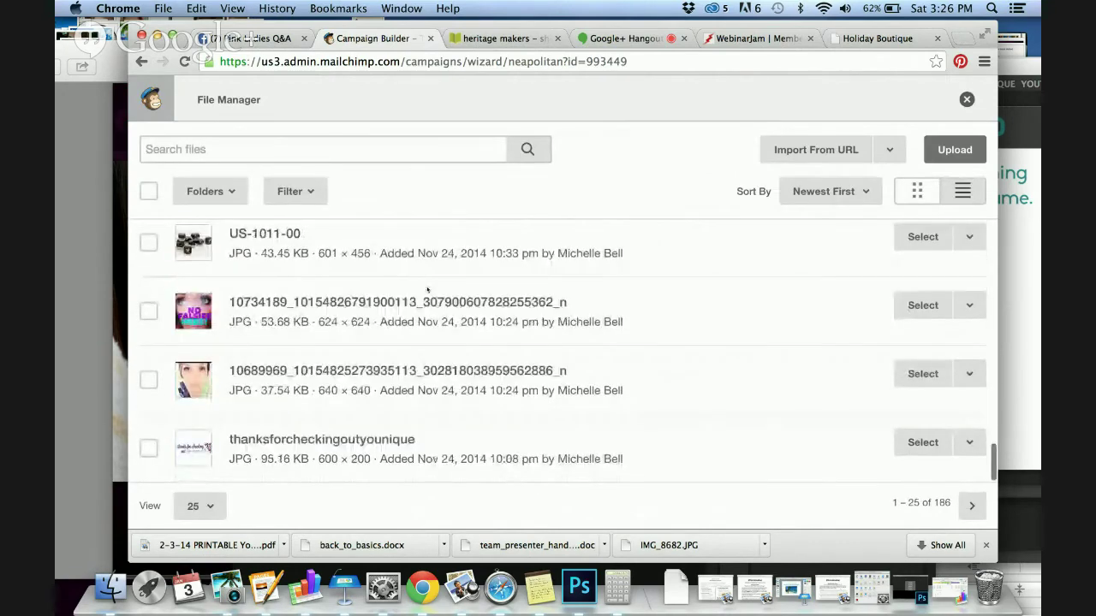
left_click(971, 505)
scroll(538, 300, "down", 3)
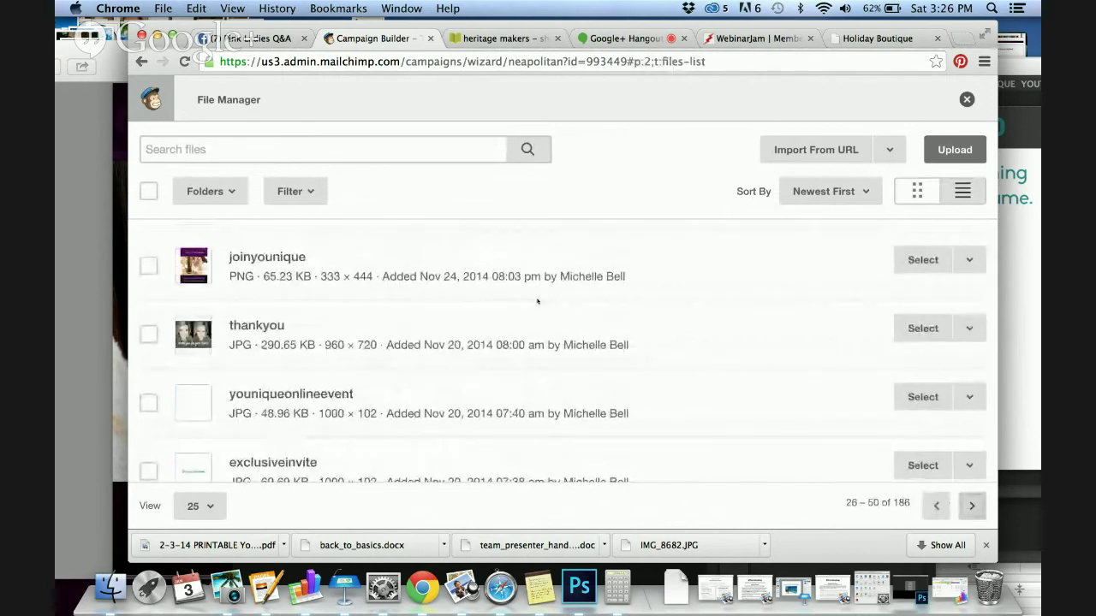
scroll(538, 301, "down", 1)
scroll(537, 300, "down", 1)
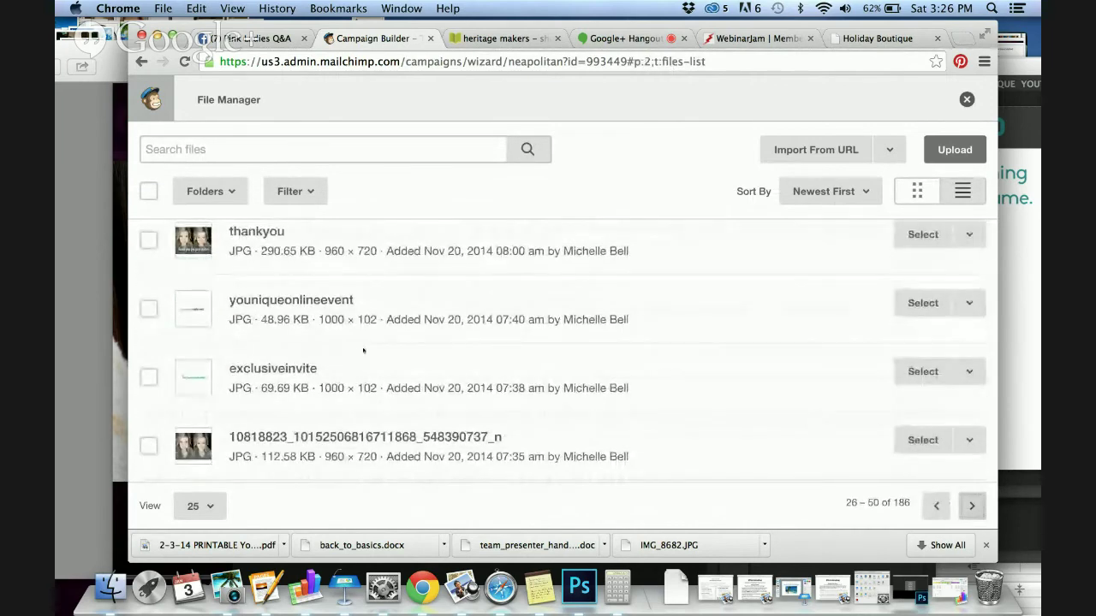
left_click(923, 372)
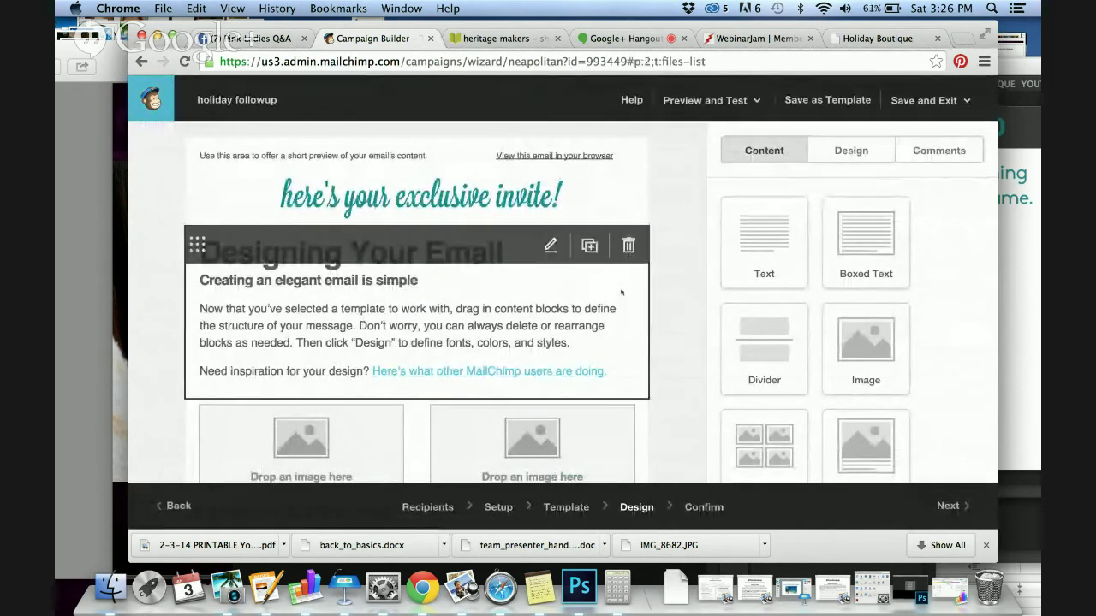
left_click(550, 246)
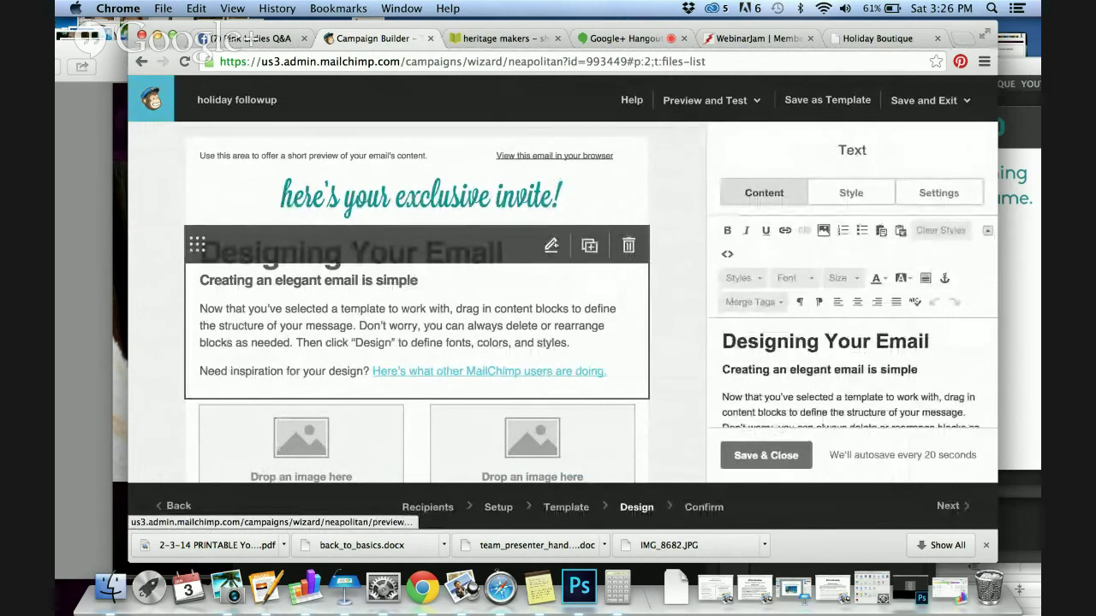
Replace the 'Designing Your Email' heading with 'It's a Customer Event of the Season!' and save
triple_click(771, 341)
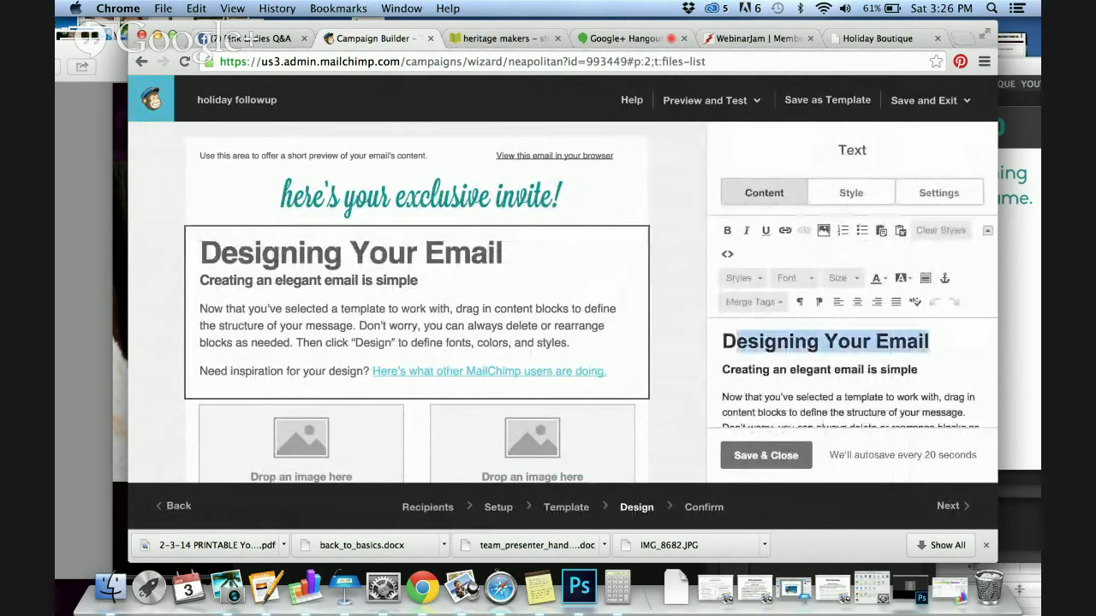
type("It's a Customer")
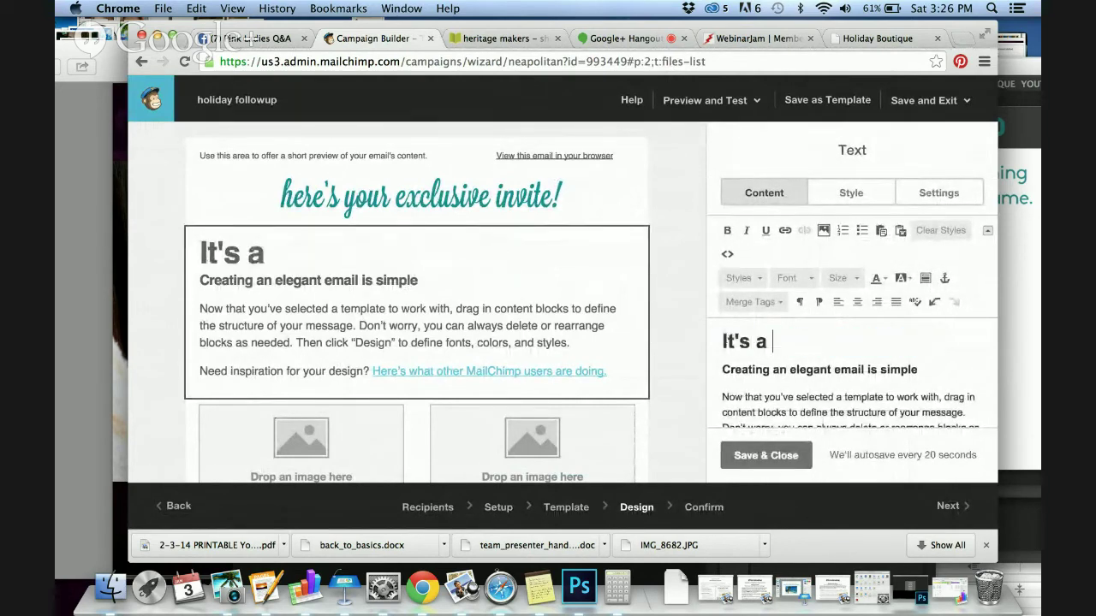
type(" E")
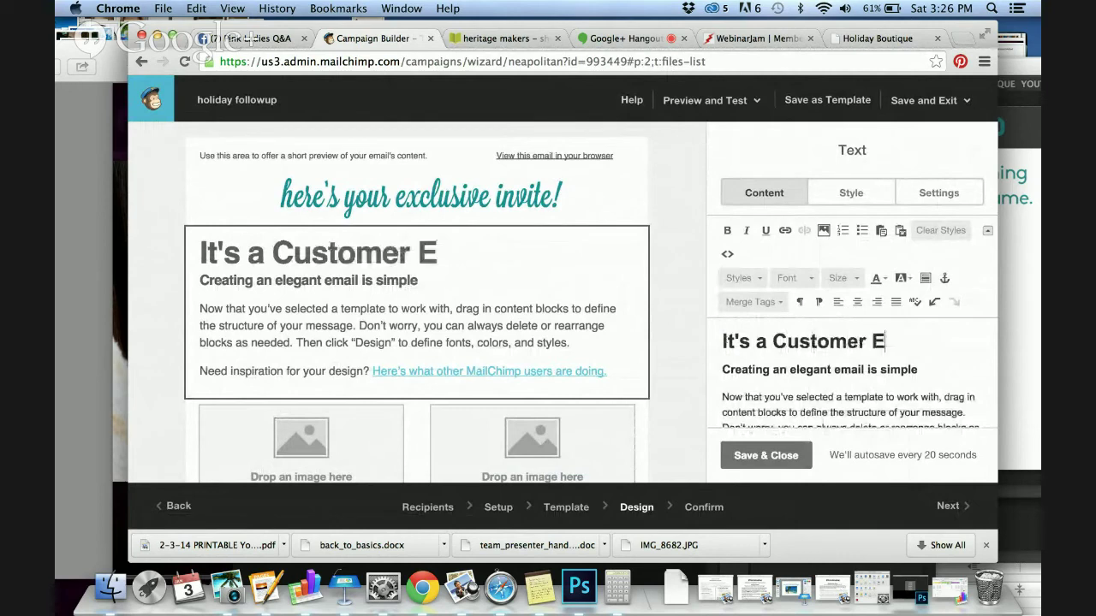
type("ven t of the Season!")
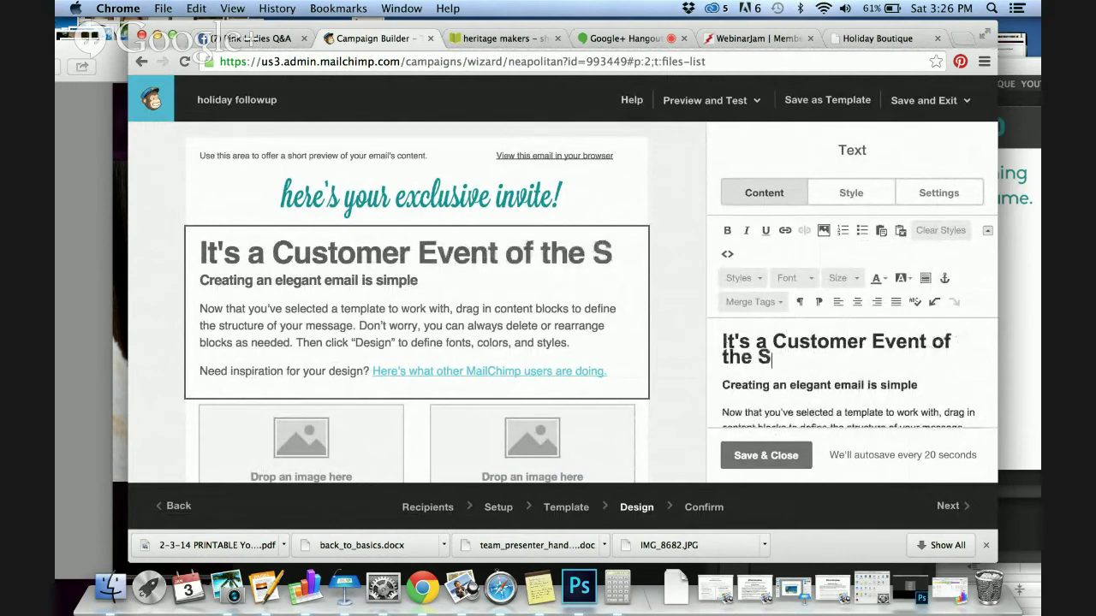
scroll(748, 361, "down", 3)
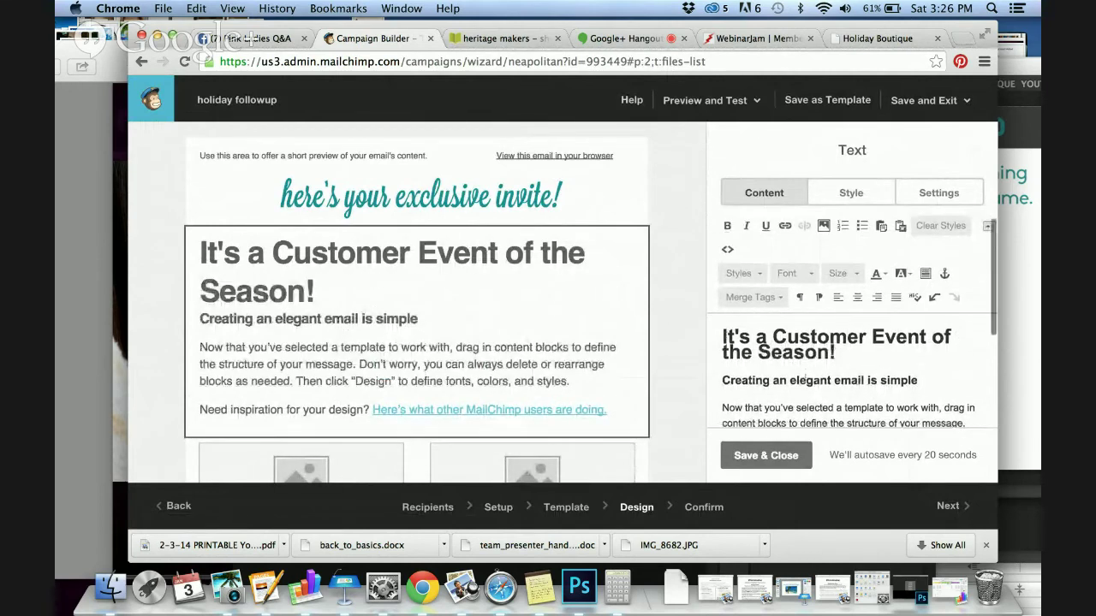
scroll(806, 378, "up", 3)
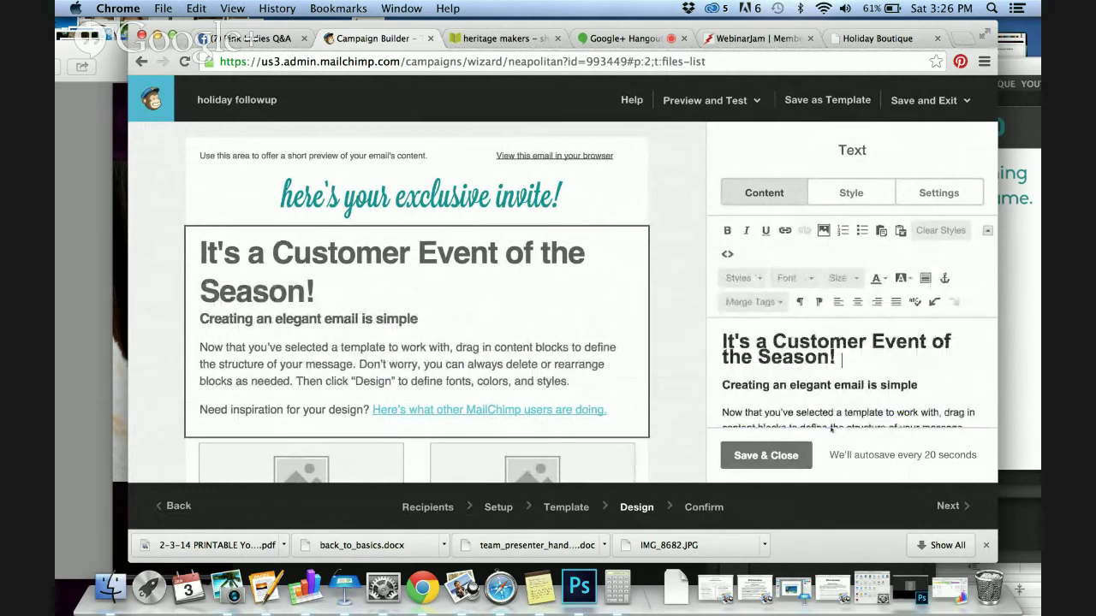
scroll(842, 363, "down", 3)
scroll(514, 360, "down", 3)
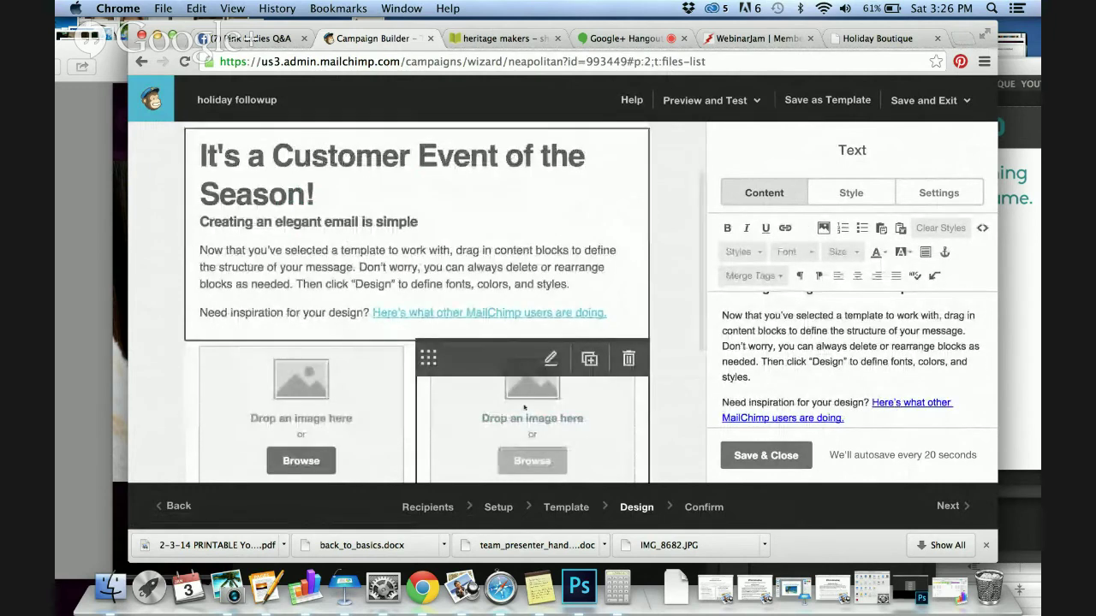
scroll(550, 359, "down", 3)
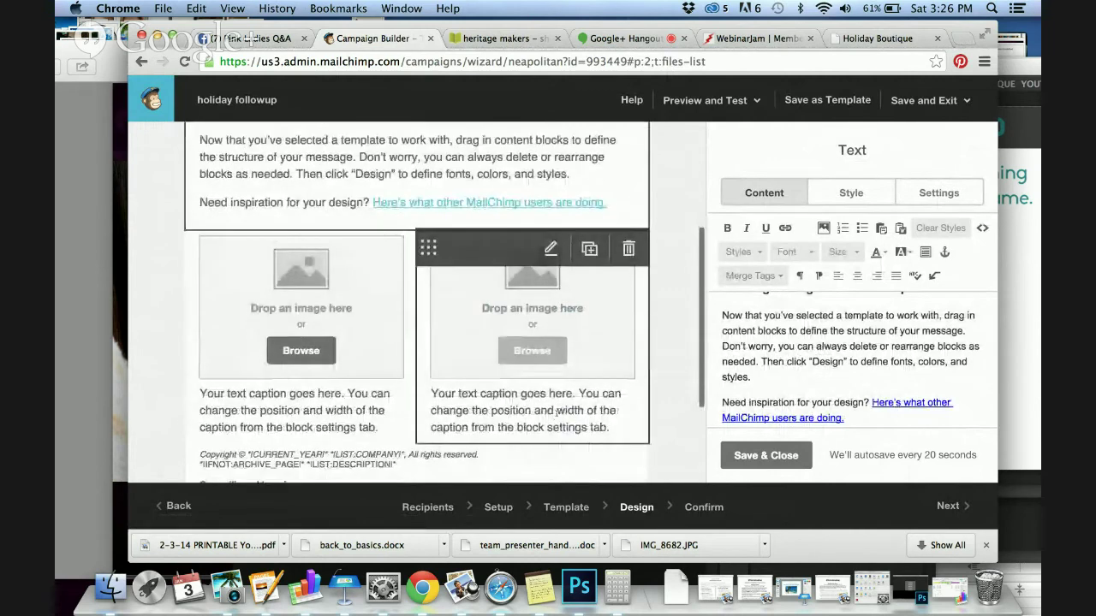
left_click(765, 456)
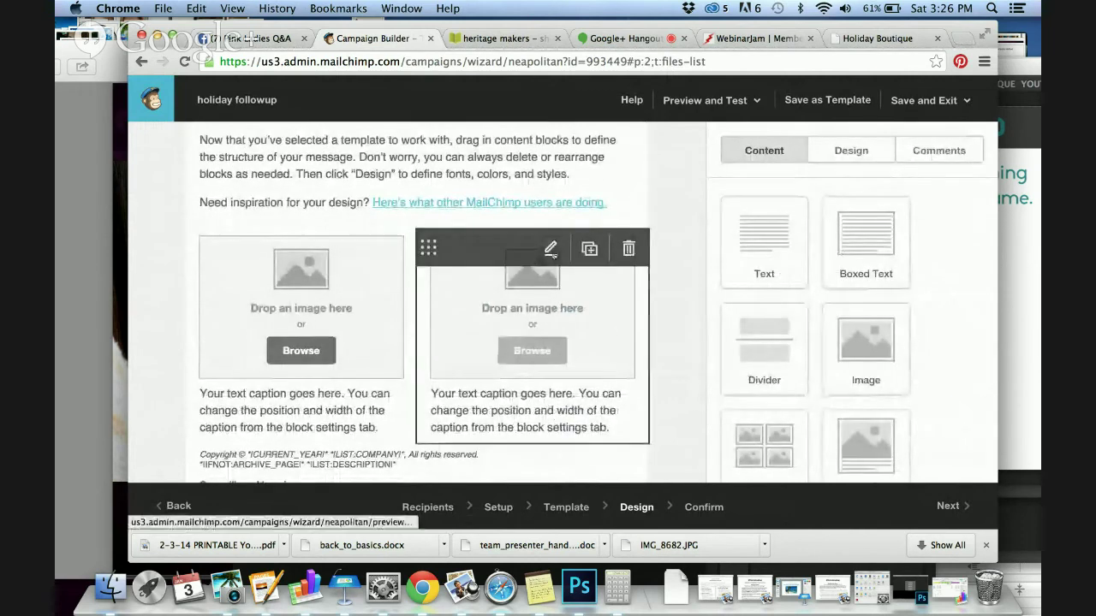
Place the hostaparty image from File Manager page 2 in the right caption block
left_click(550, 249)
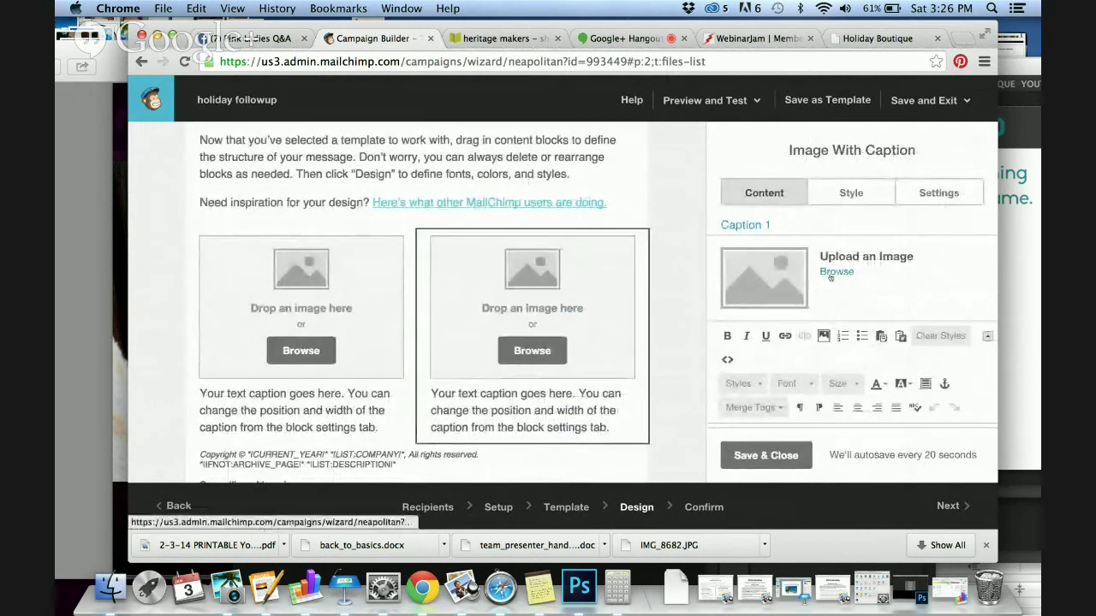
left_click(899, 273)
scroll(758, 300, "down", 5)
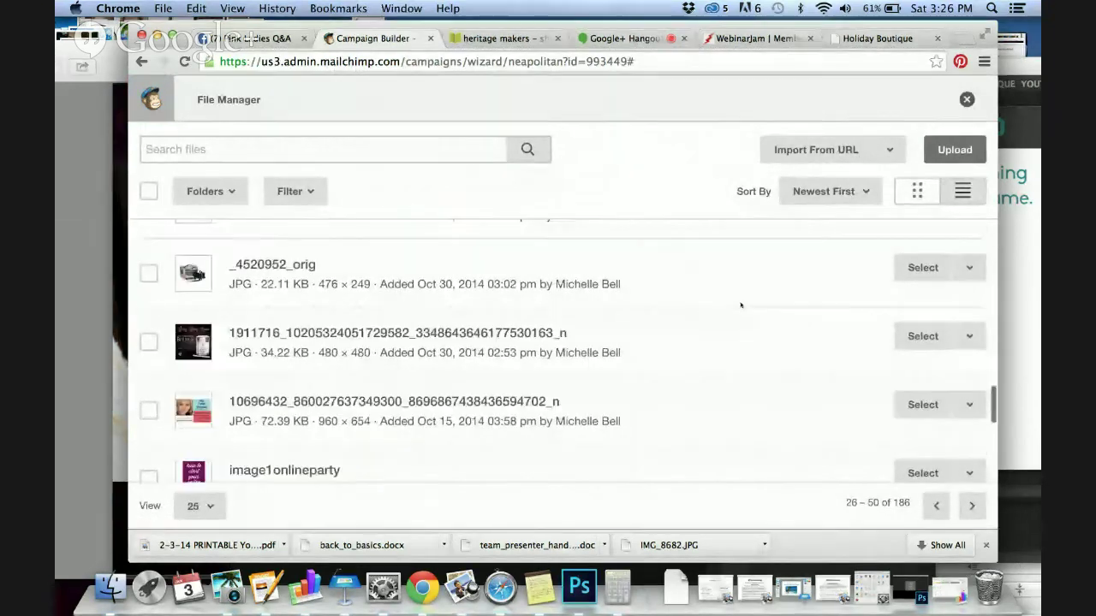
scroll(741, 305, "down", 1)
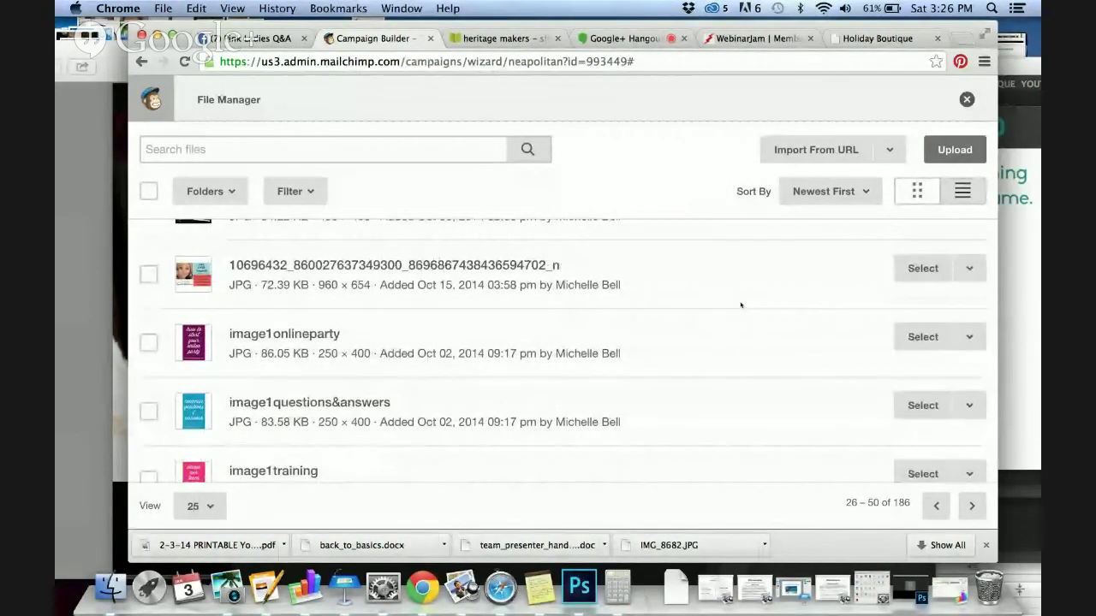
scroll(741, 305, "up", 4)
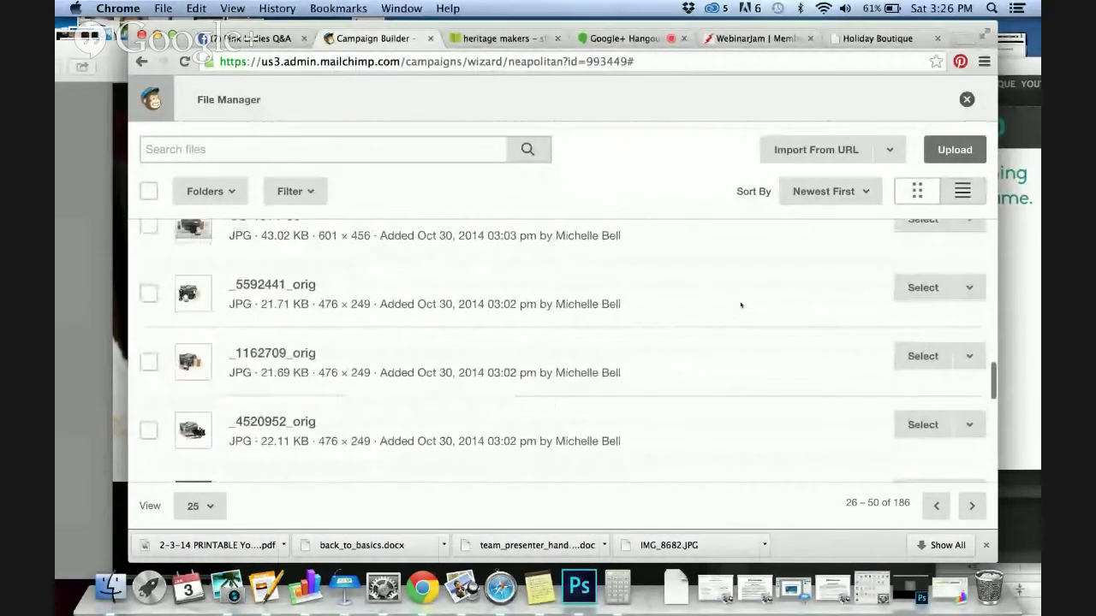
scroll(741, 304, "down", 5)
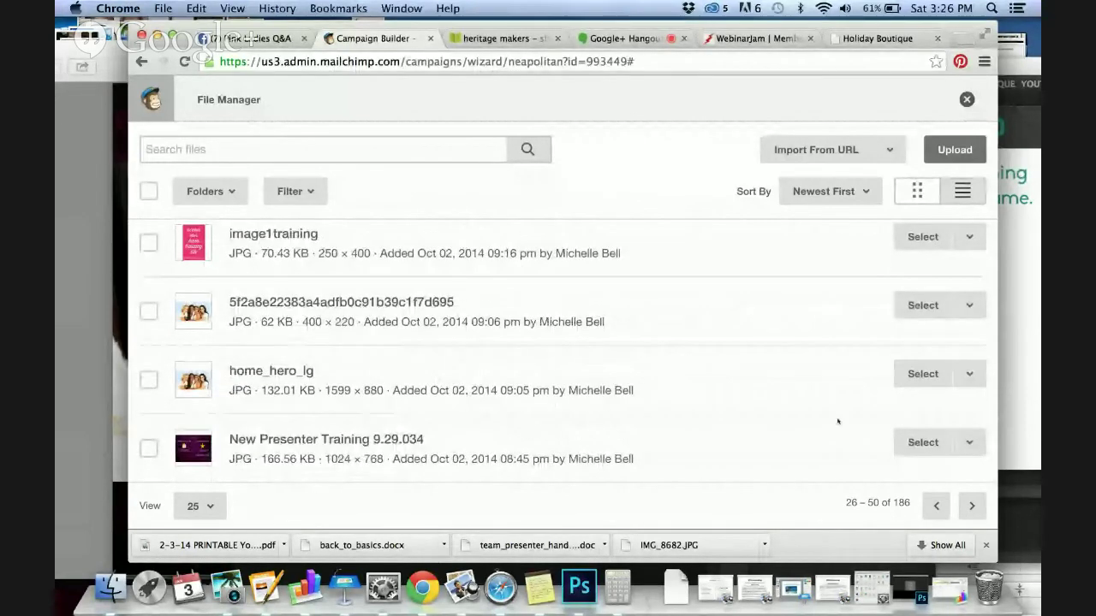
left_click(937, 506)
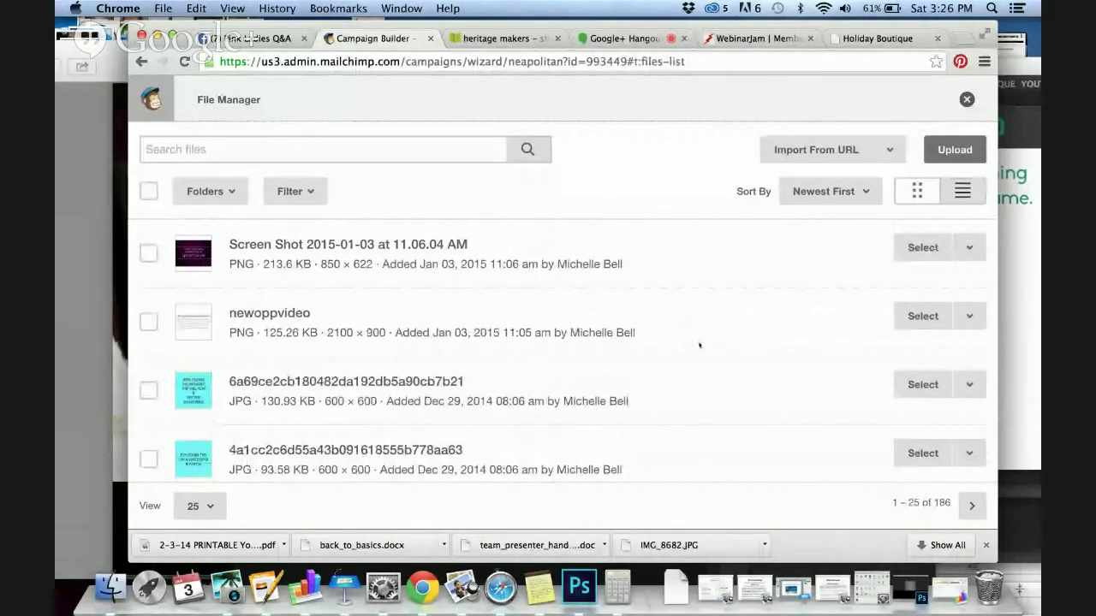
scroll(700, 345, "down", 4)
scroll(699, 345, "down", 5)
scroll(699, 345, "up", 1)
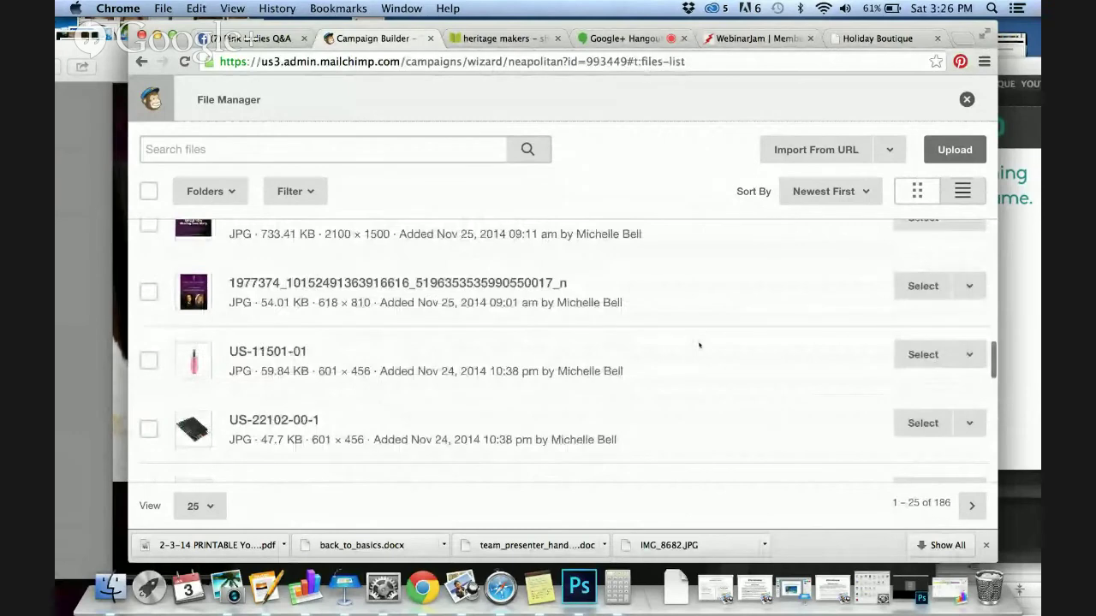
scroll(700, 345, "down", 2)
scroll(700, 345, "down", 4)
left_click(972, 506)
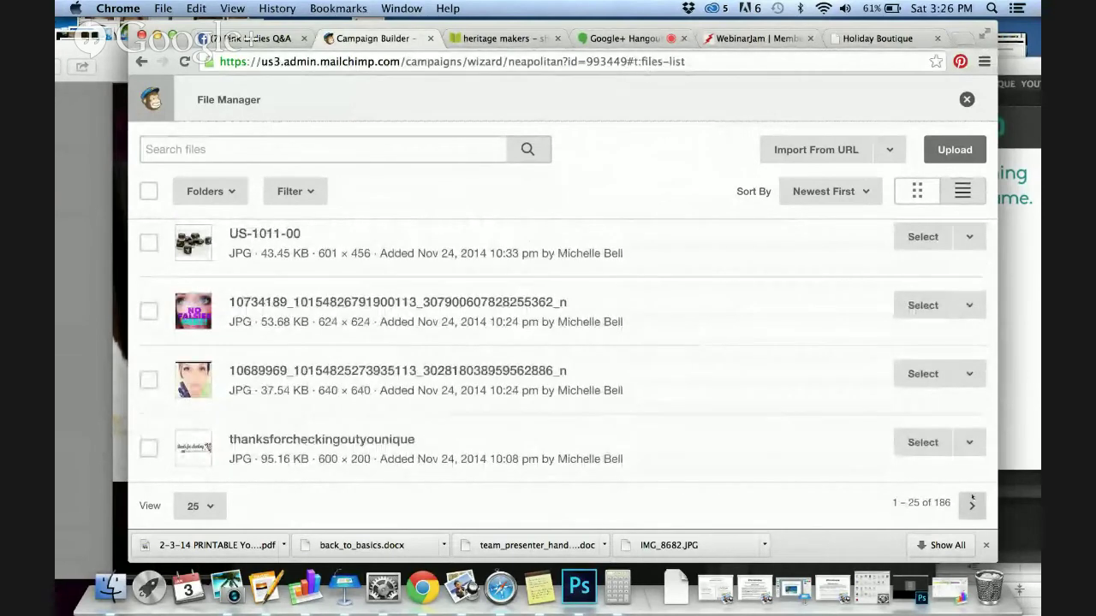
scroll(813, 396, "down", 5)
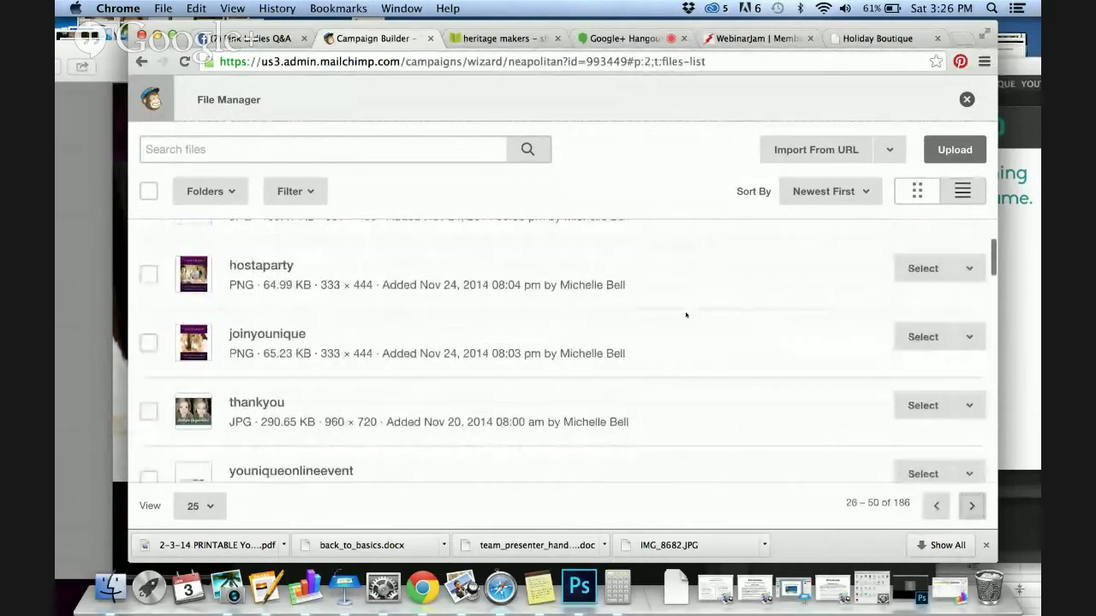
left_click(922, 268)
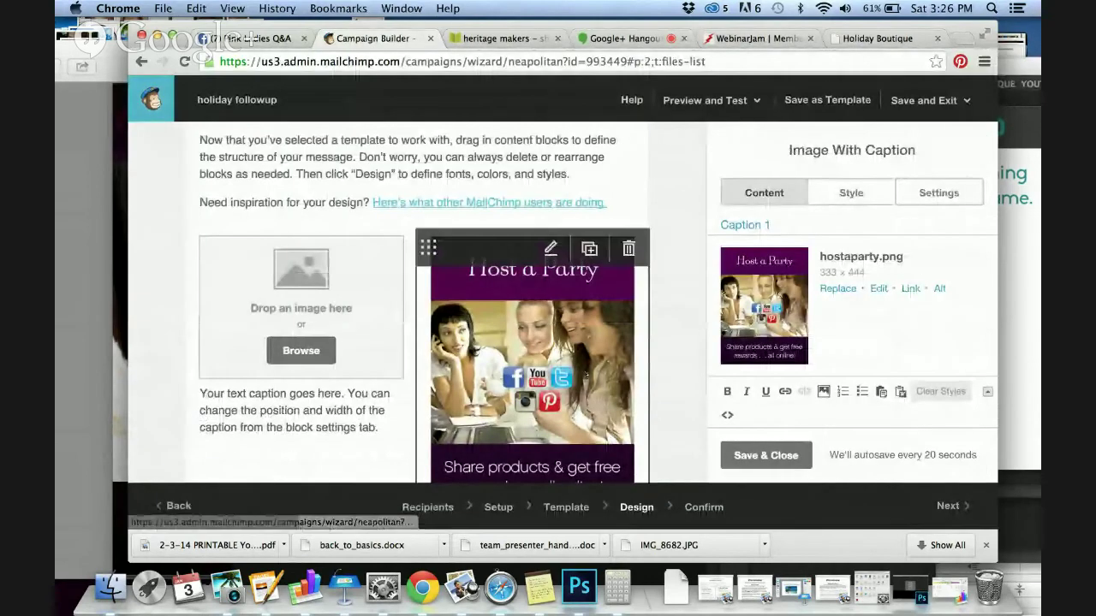
Place the joinyounique image in the empty left caption block
left_click(301, 351)
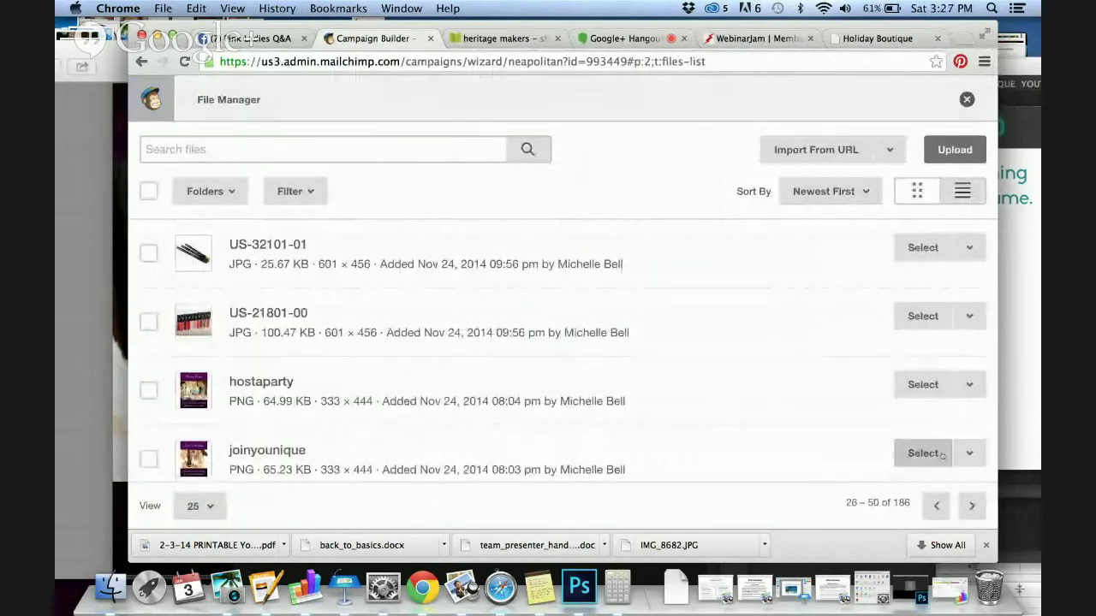
left_click(923, 453)
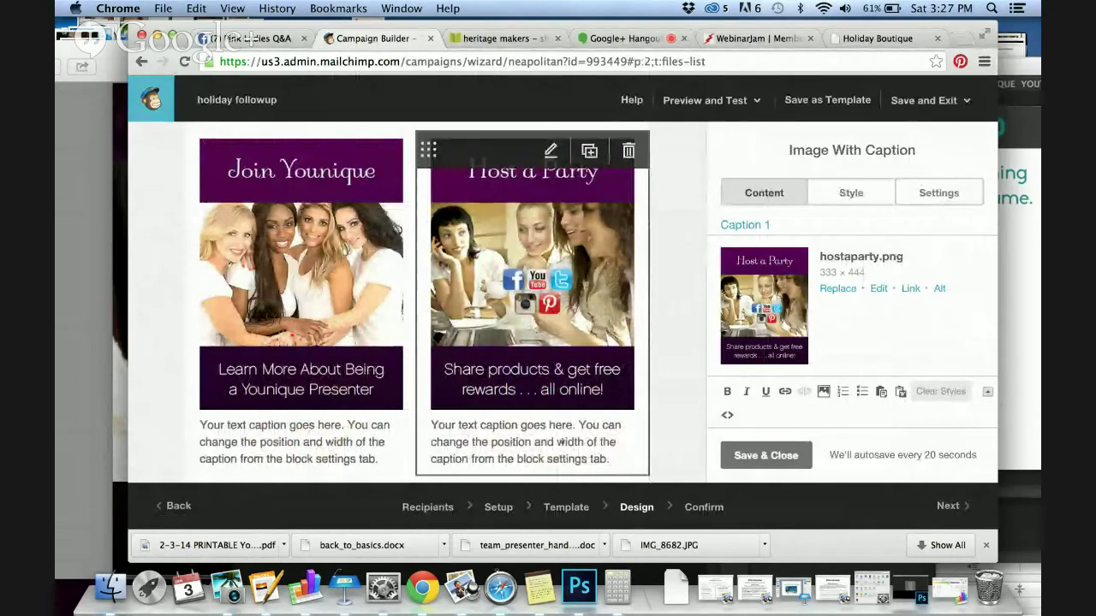
scroll(583, 464, "down", 2)
scroll(582, 464, "down", 1)
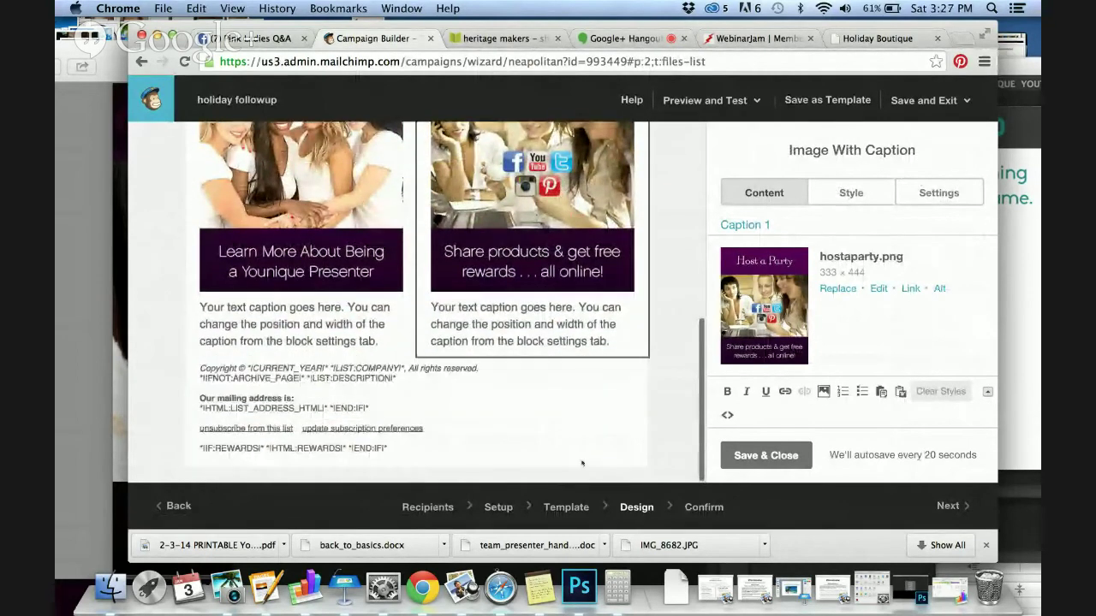
scroll(582, 463, "up", 12)
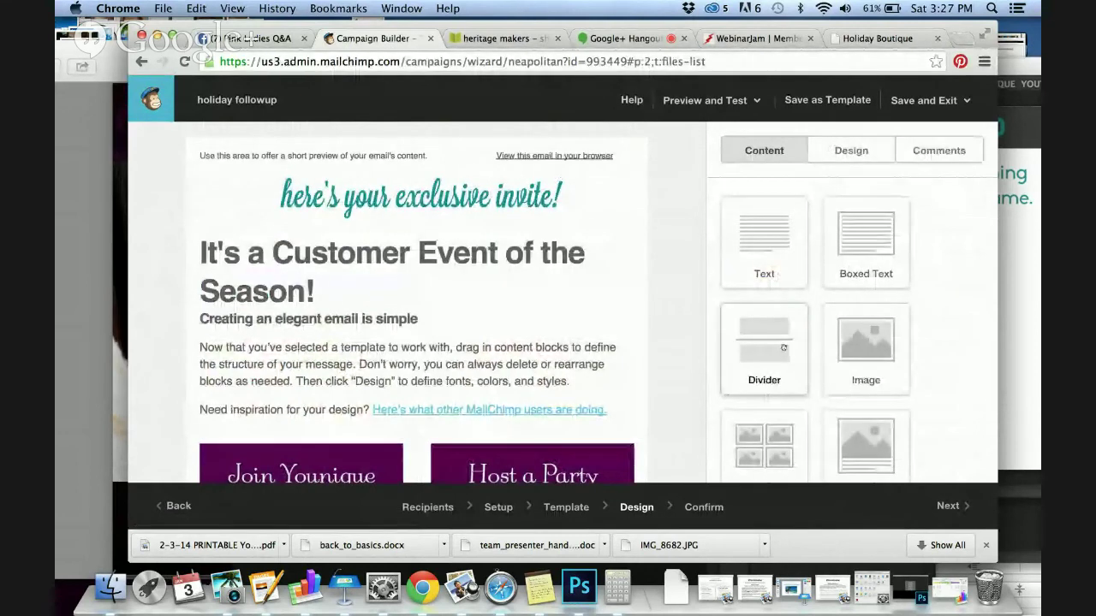
Drag a Divider block above the Customer Event headline, save it, and advance to Confirm
left_click_drag(764, 347, 414, 237)
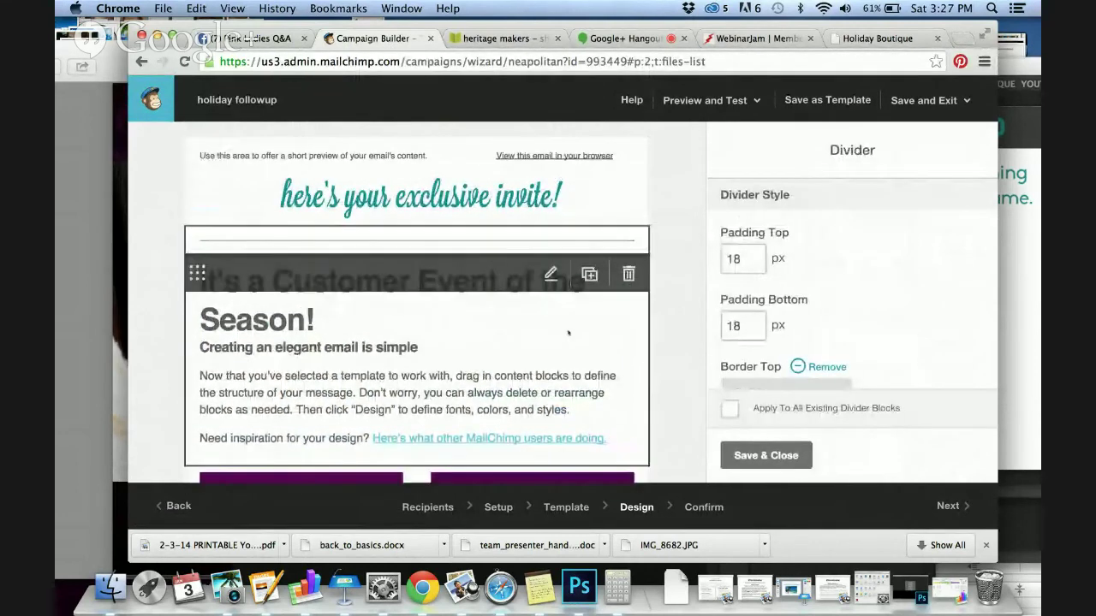
left_click(765, 455)
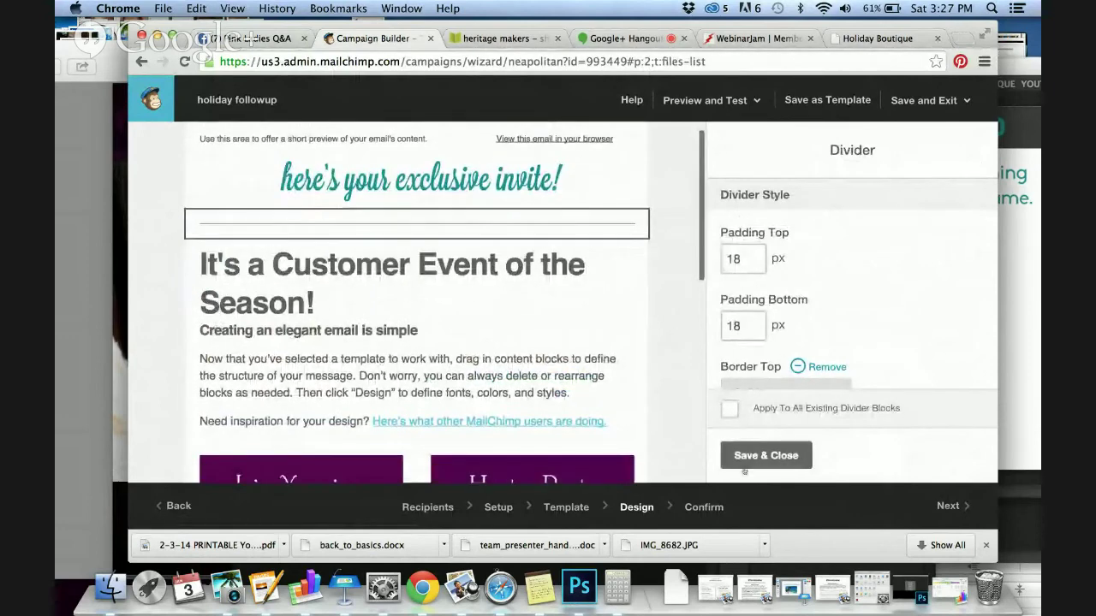
scroll(777, 413, "down", 8)
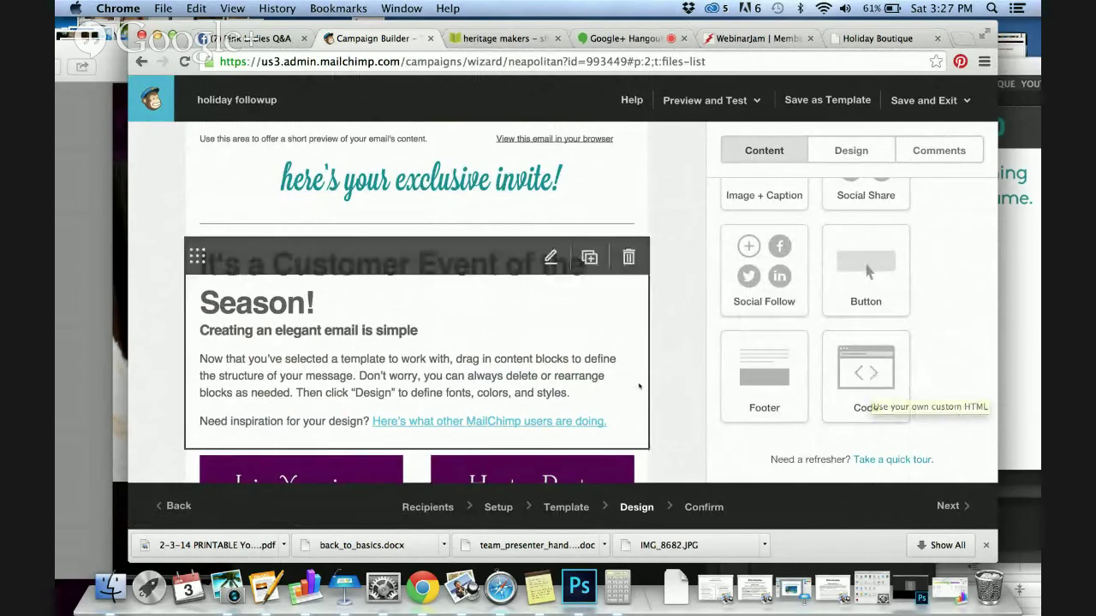
scroll(639, 387, "down", 10)
scroll(639, 387, "up", 10)
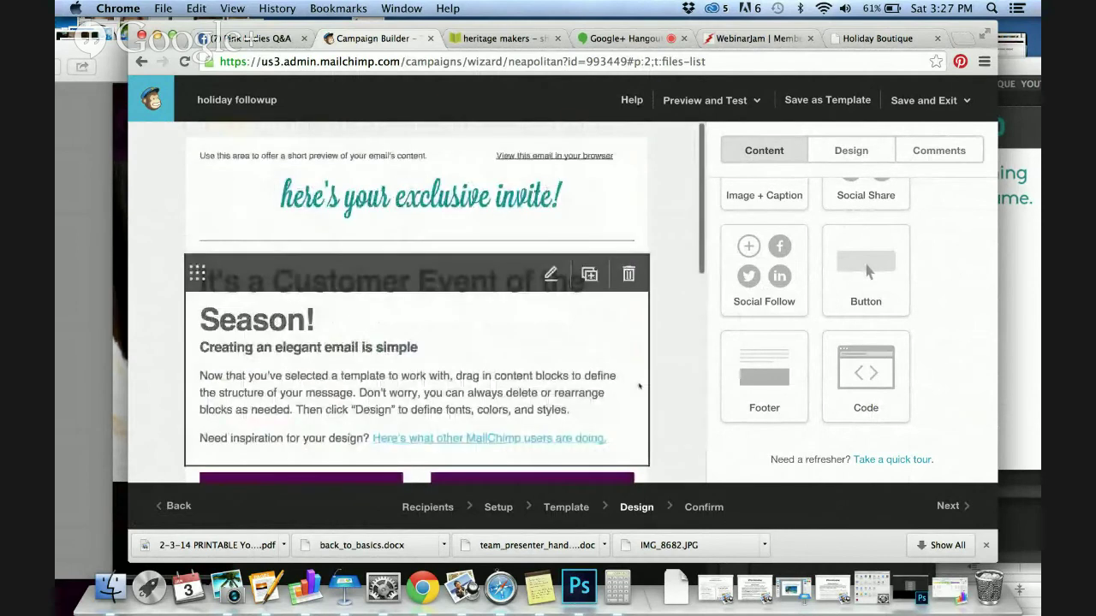
left_click(959, 512)
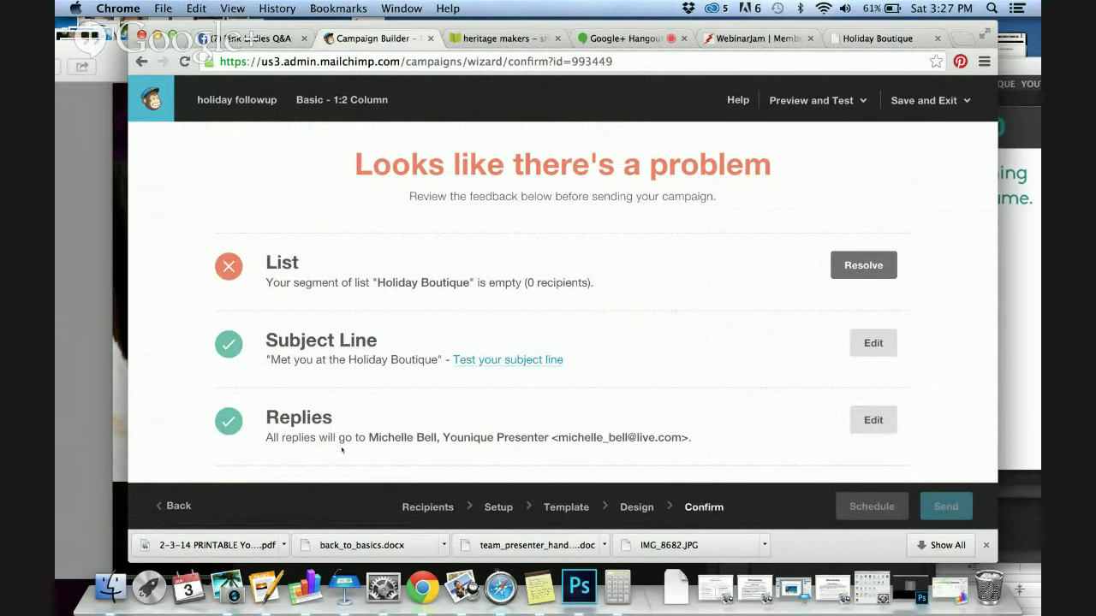
Try the subject line researcher, close it, and return to the Design step
left_click(483, 360)
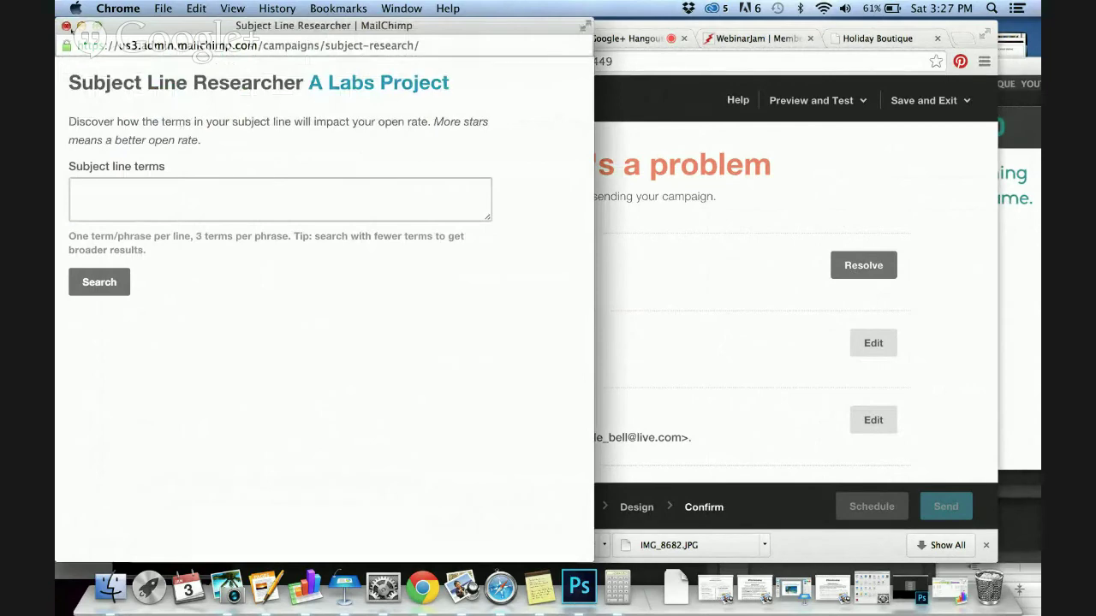
left_click(66, 25)
left_click(172, 506)
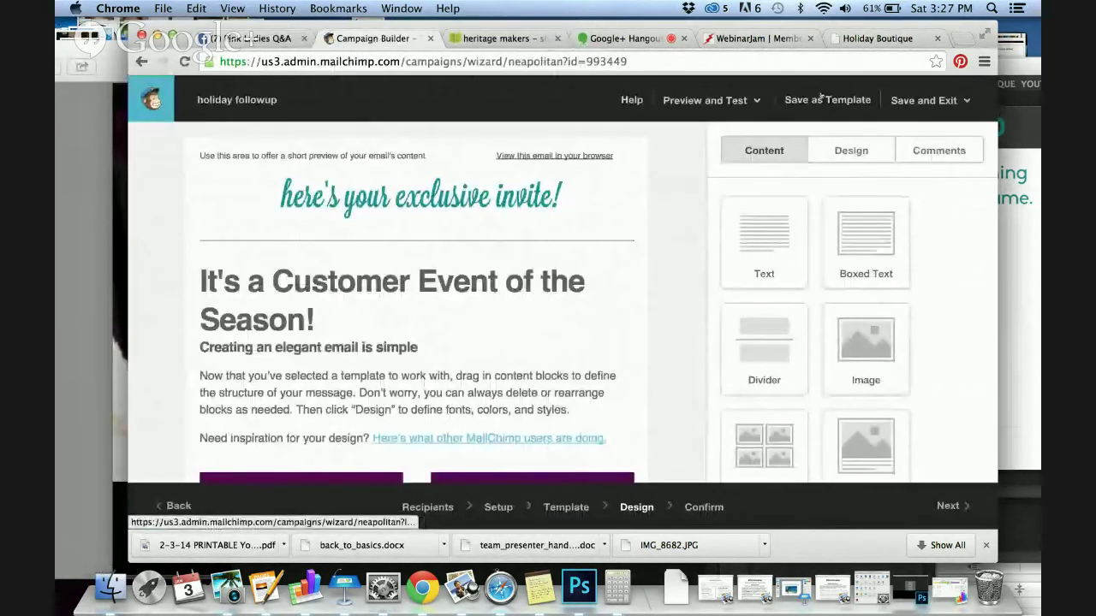
Send a test email through Preview and Test and dismiss the sent confirmation
left_click(715, 104)
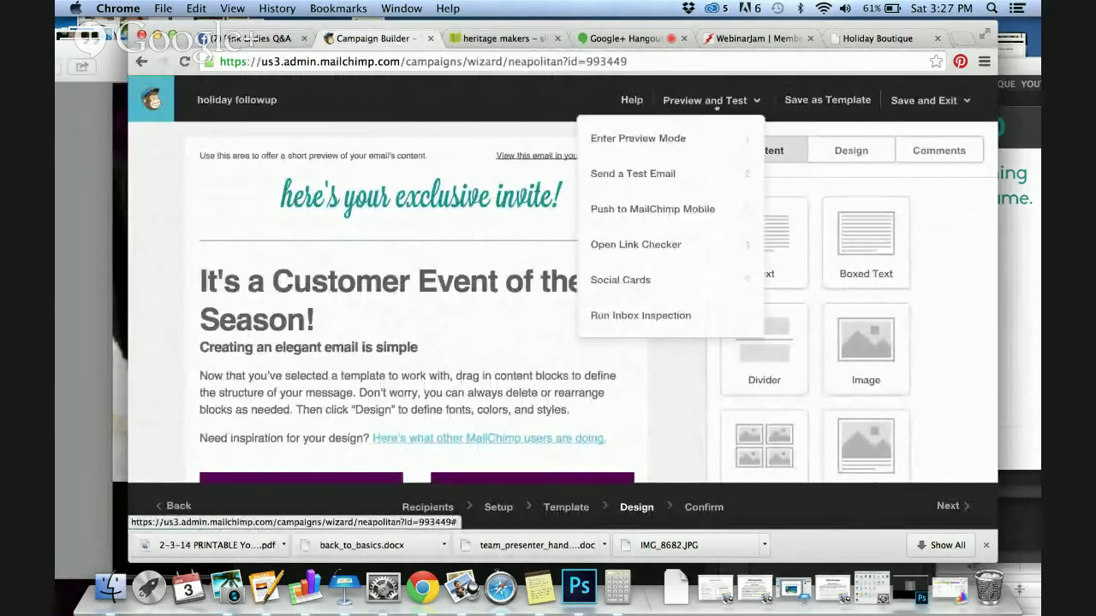
left_click(690, 169)
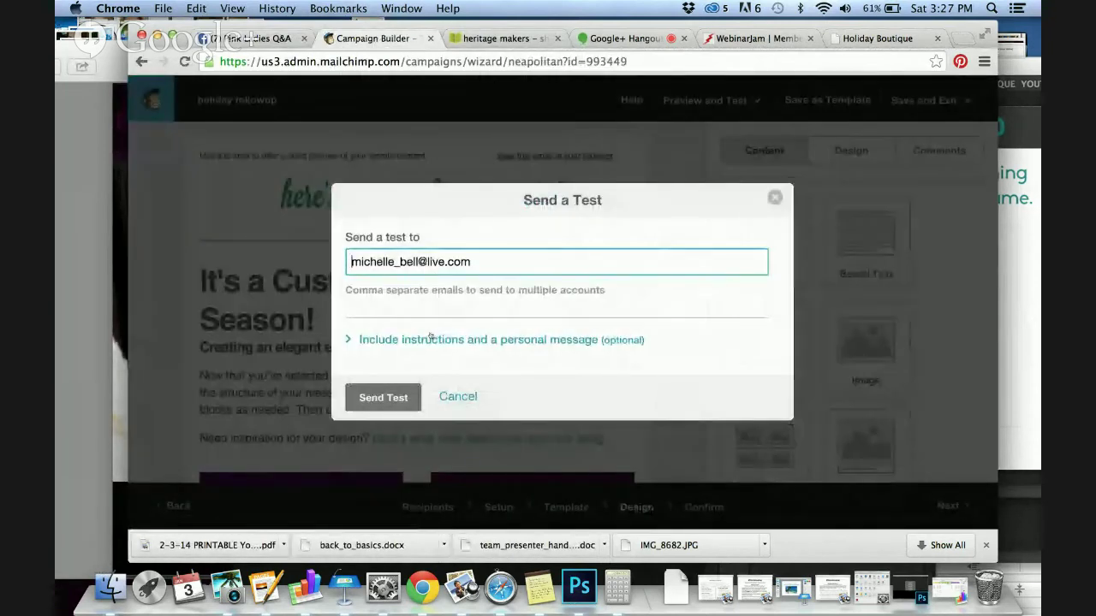
left_click(384, 398)
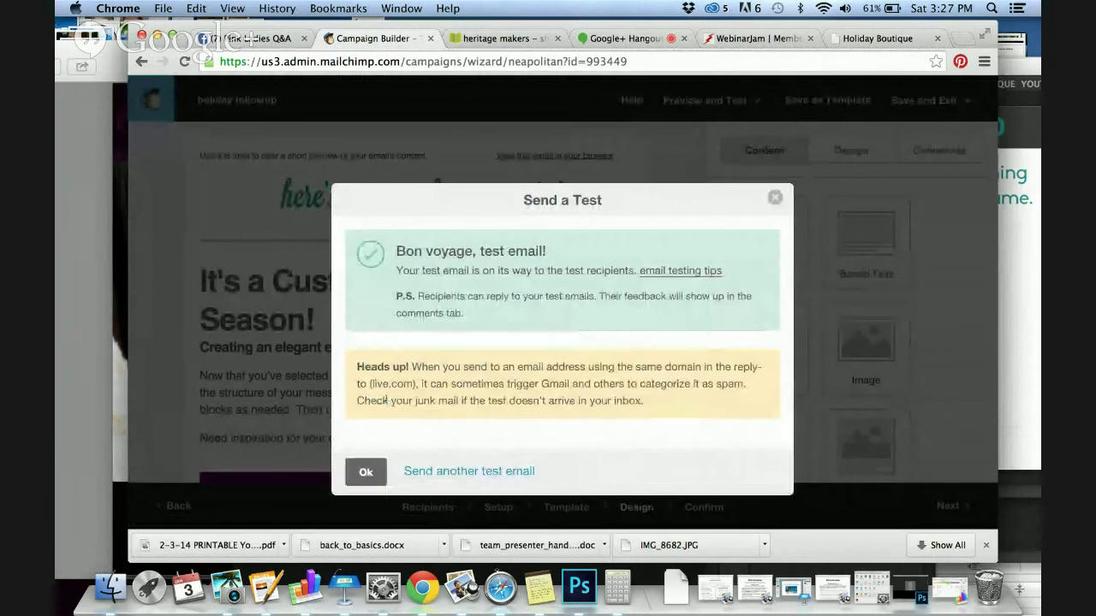
left_click(365, 472)
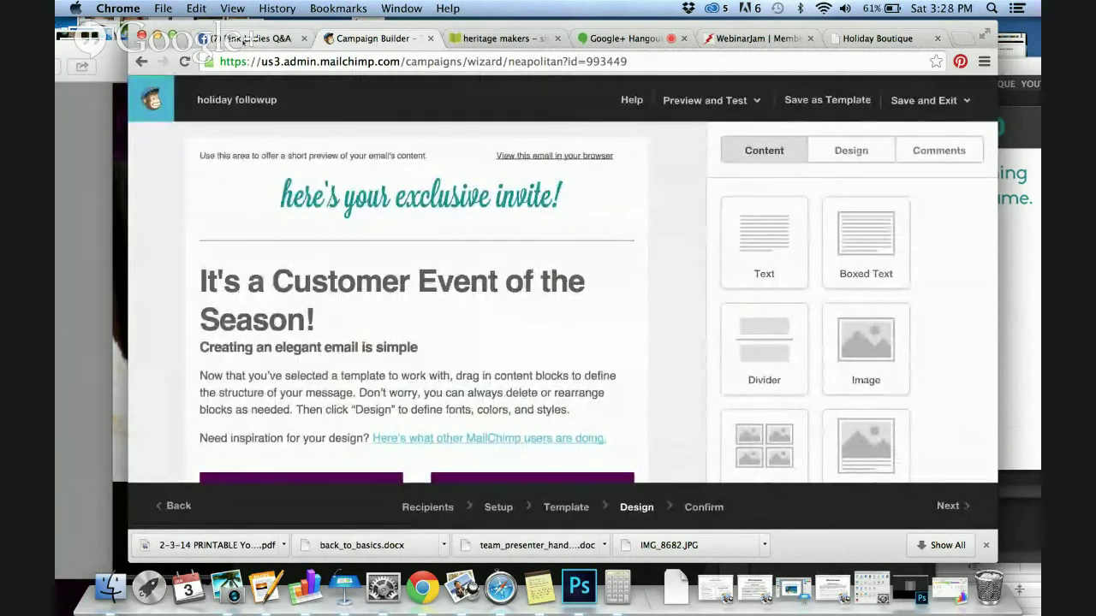
left_click(246, 40)
Go to the Hotmail webmail site by entering its address in the browser
left_click(265, 62)
type("www.")
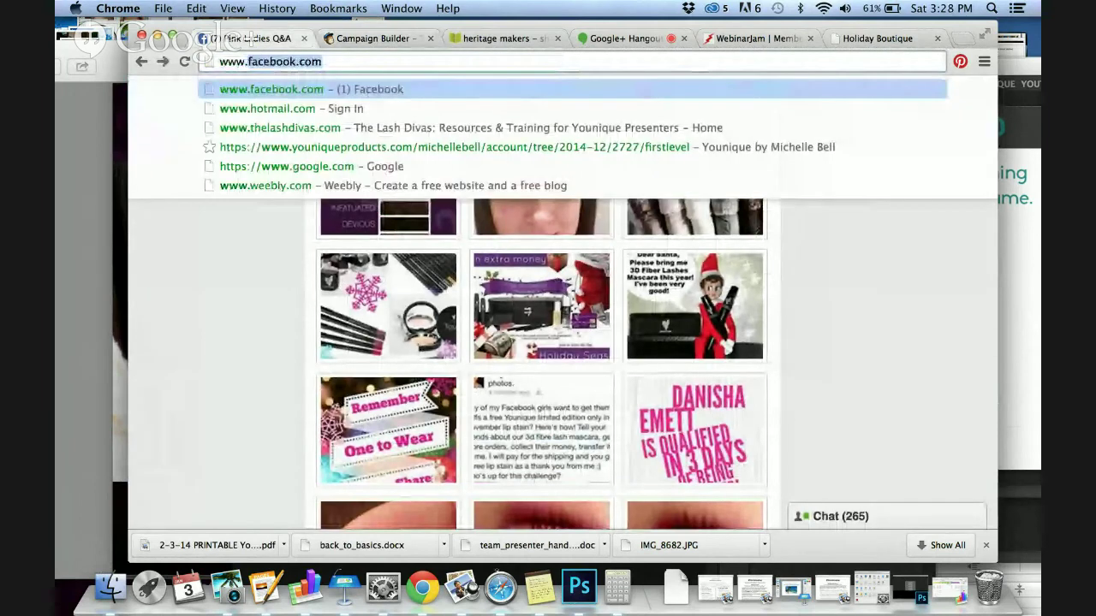
type("hot")
key("Return")
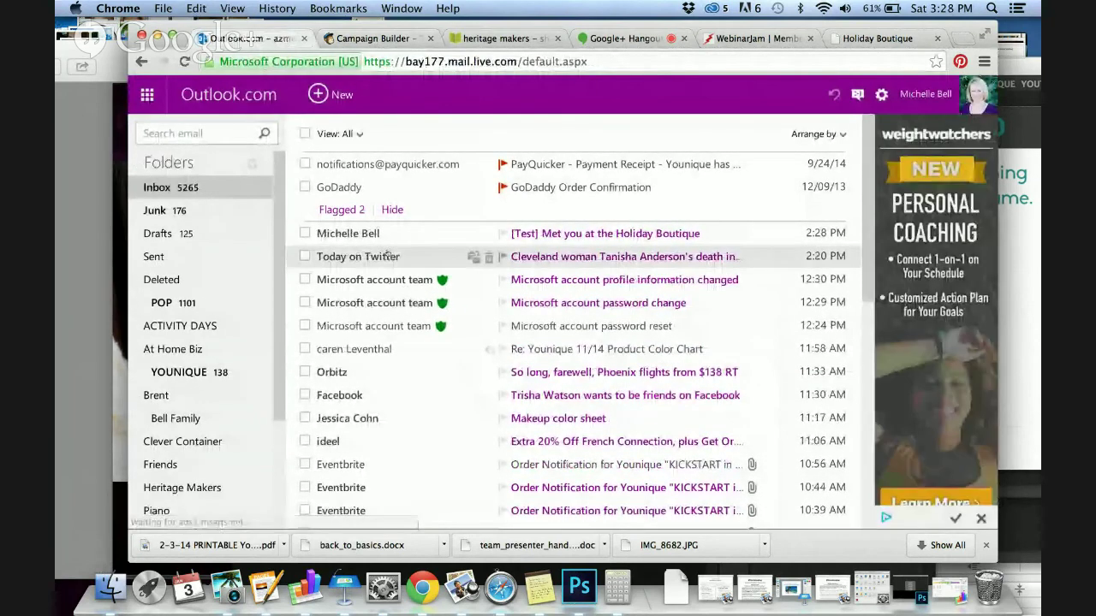
Open the '[Test] Met you at the Holiday Boutique' email, look through it, and launch its web version
left_click(381, 235)
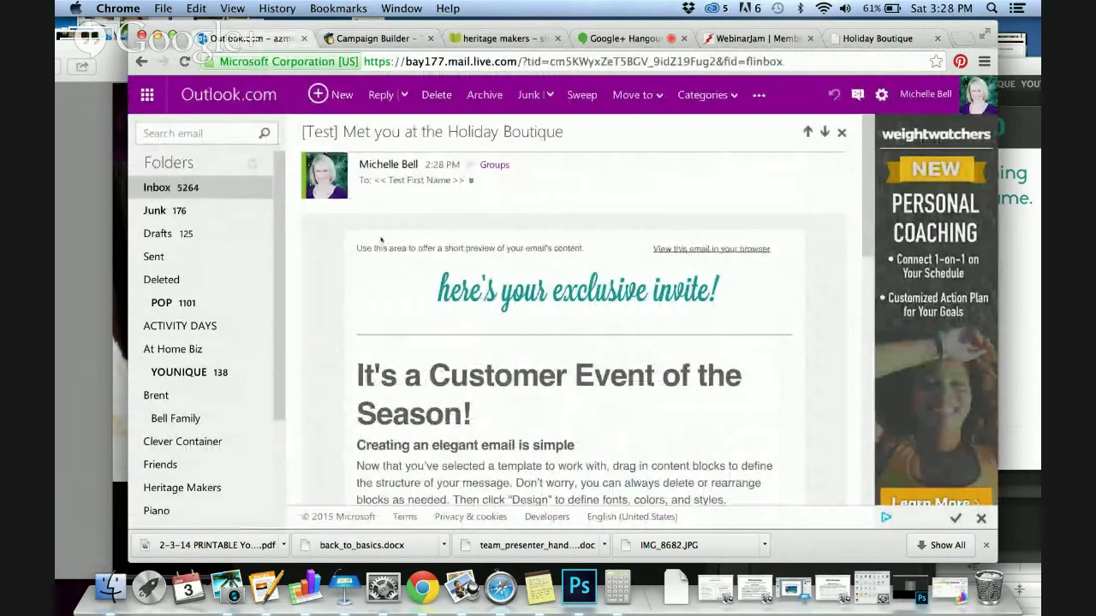
scroll(514, 257, "down", 1)
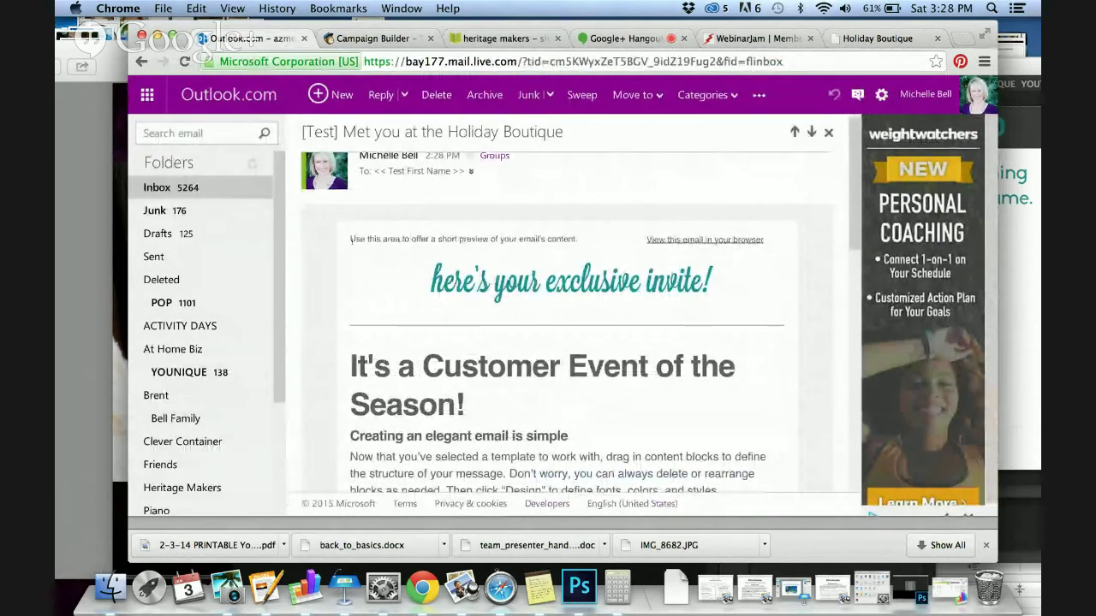
left_click_drag(351, 240, 496, 250)
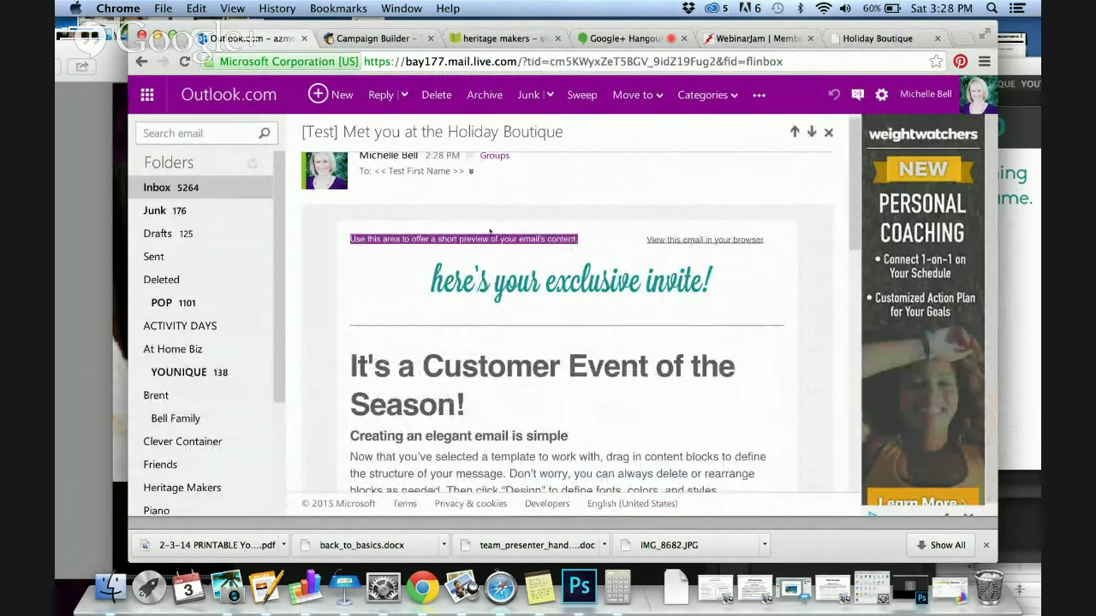
scroll(679, 340, "down", 10)
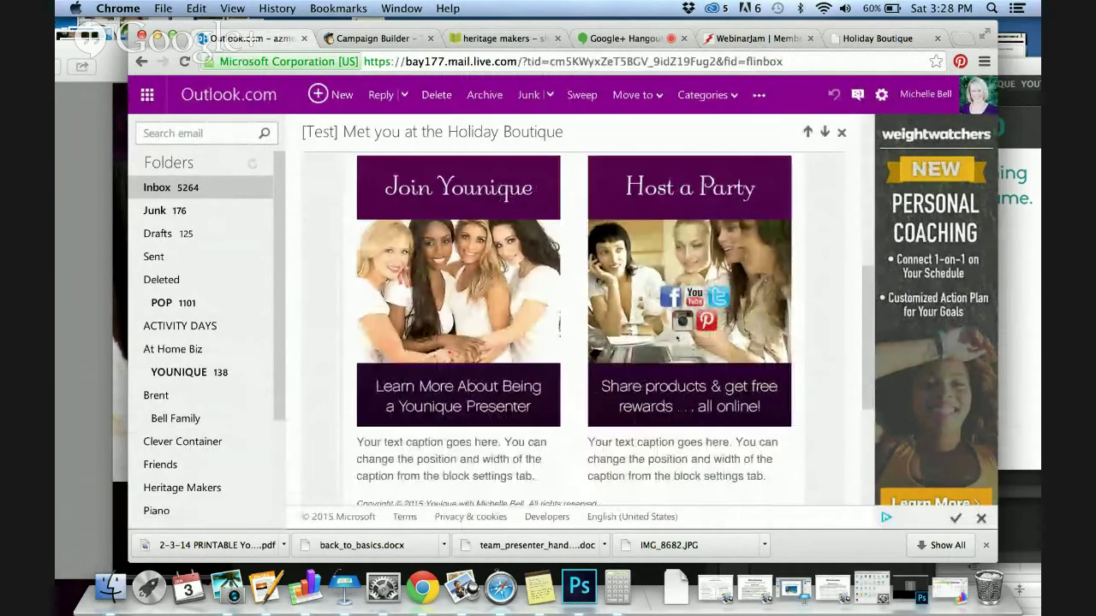
scroll(676, 336, "up", 10)
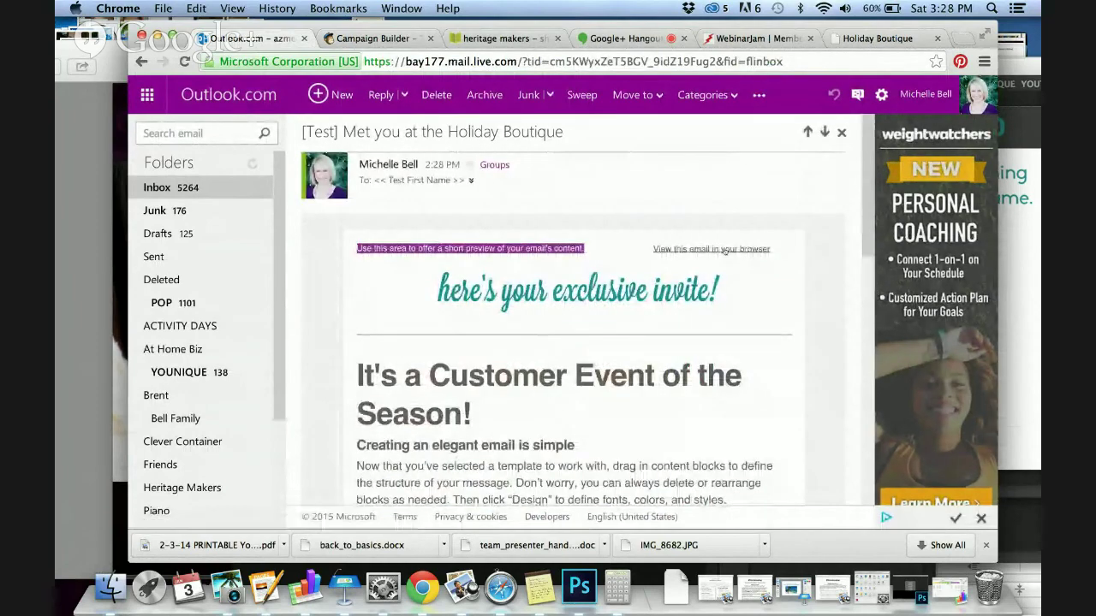
left_click(724, 251)
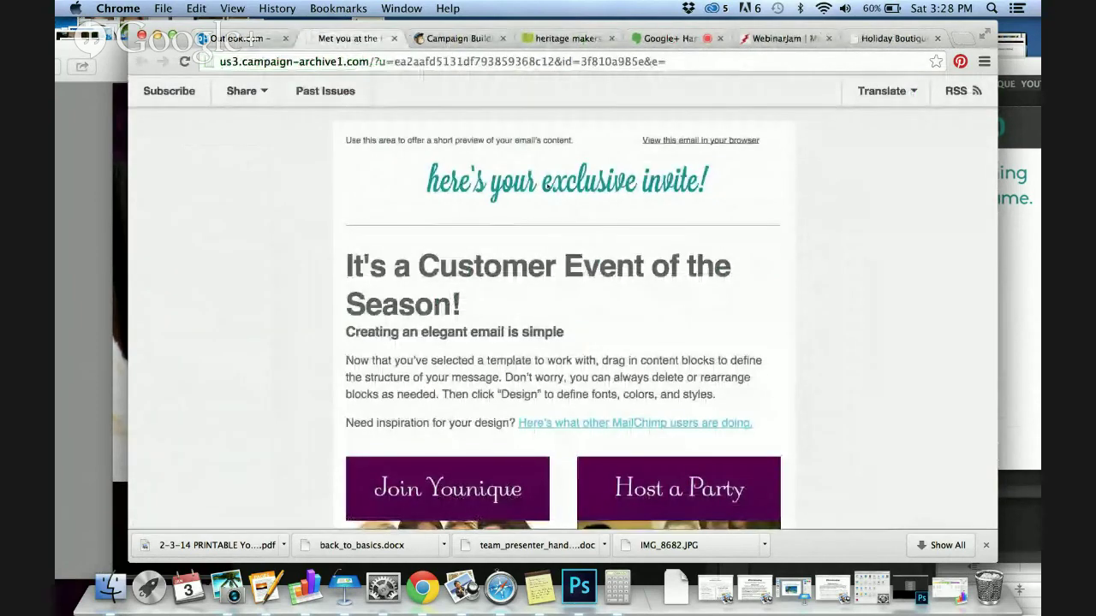
Open the Holiday Boutique subscribe form from the archive page and scroll through it
left_click(181, 92)
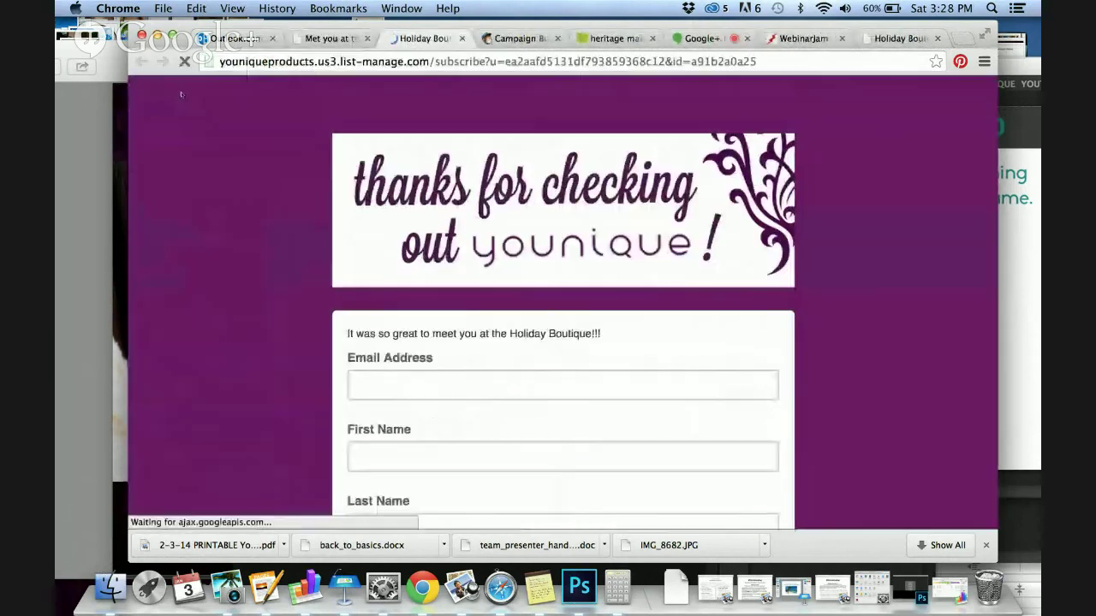
scroll(443, 213, "down", 5)
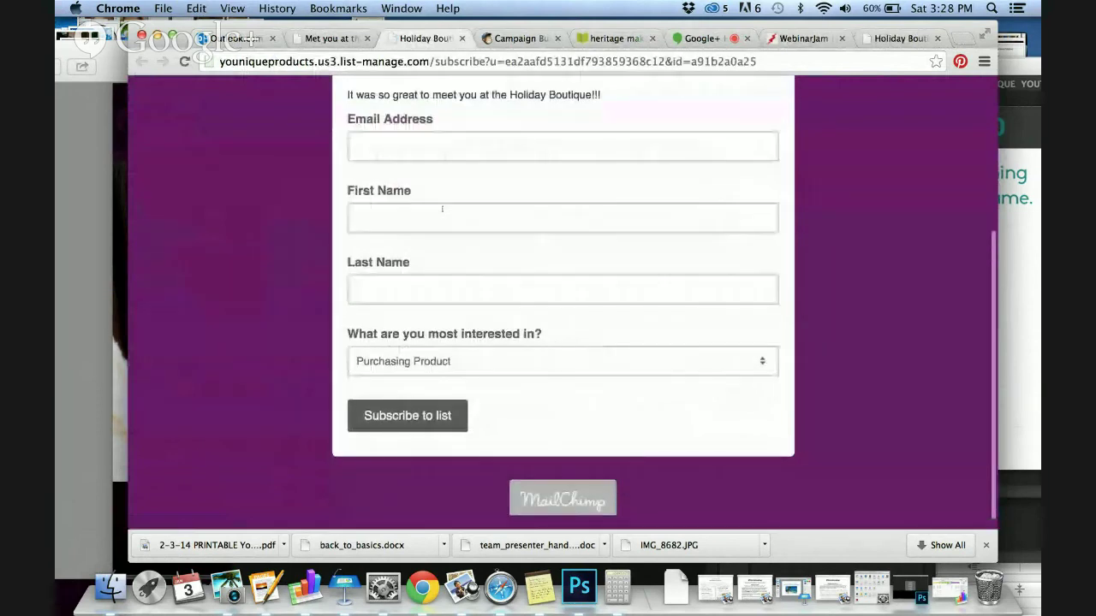
scroll(172, 78, "up", 5)
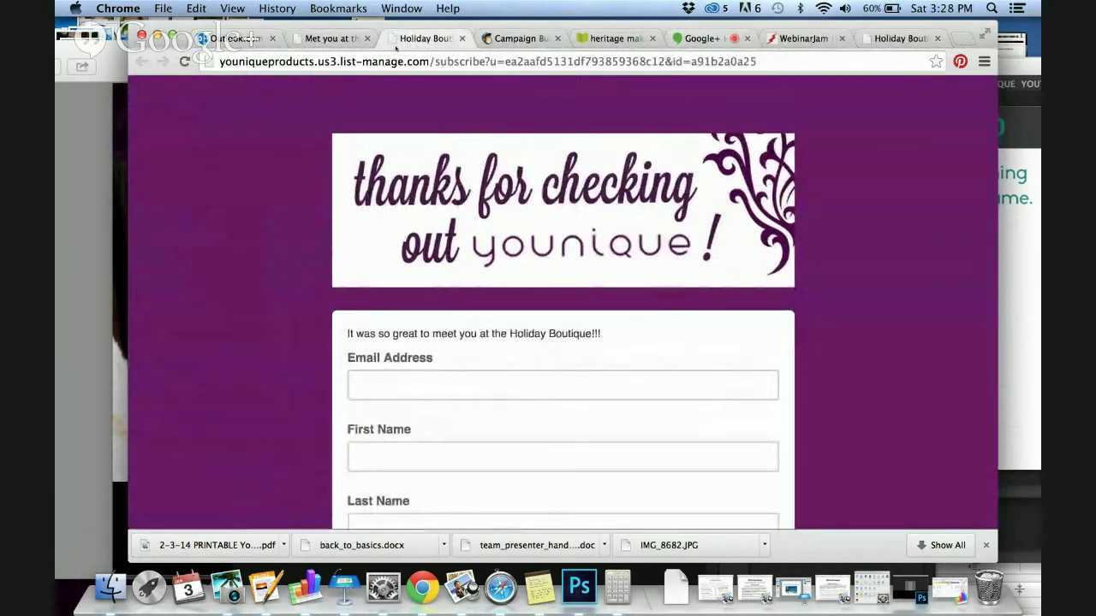
Back on the archived email tab, show its share options, then move to the Hangouts tab
left_click(331, 39)
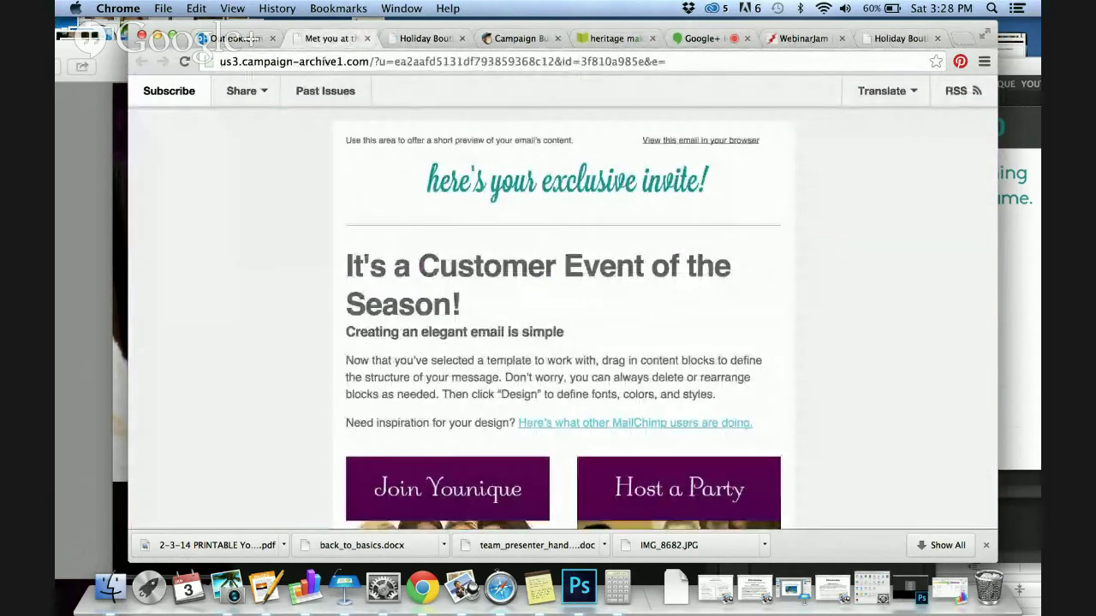
left_click(244, 91)
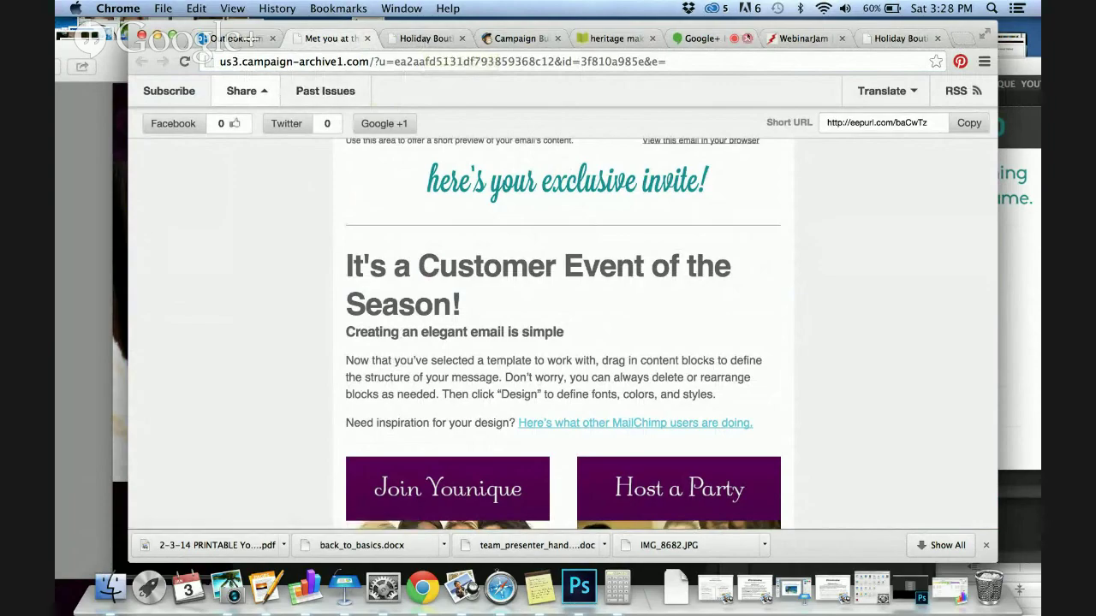
left_click(698, 37)
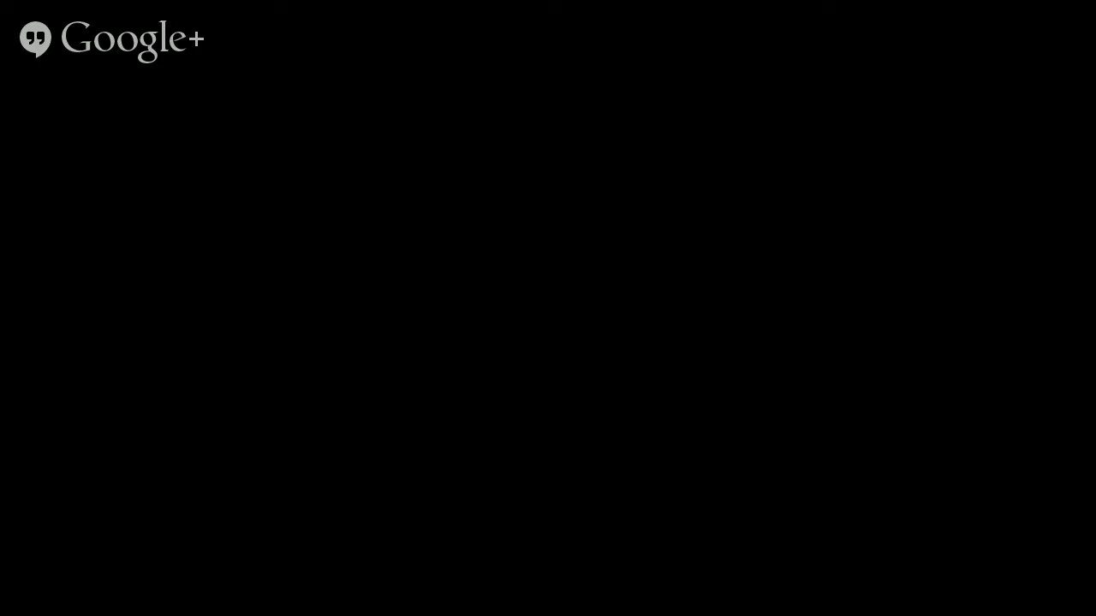